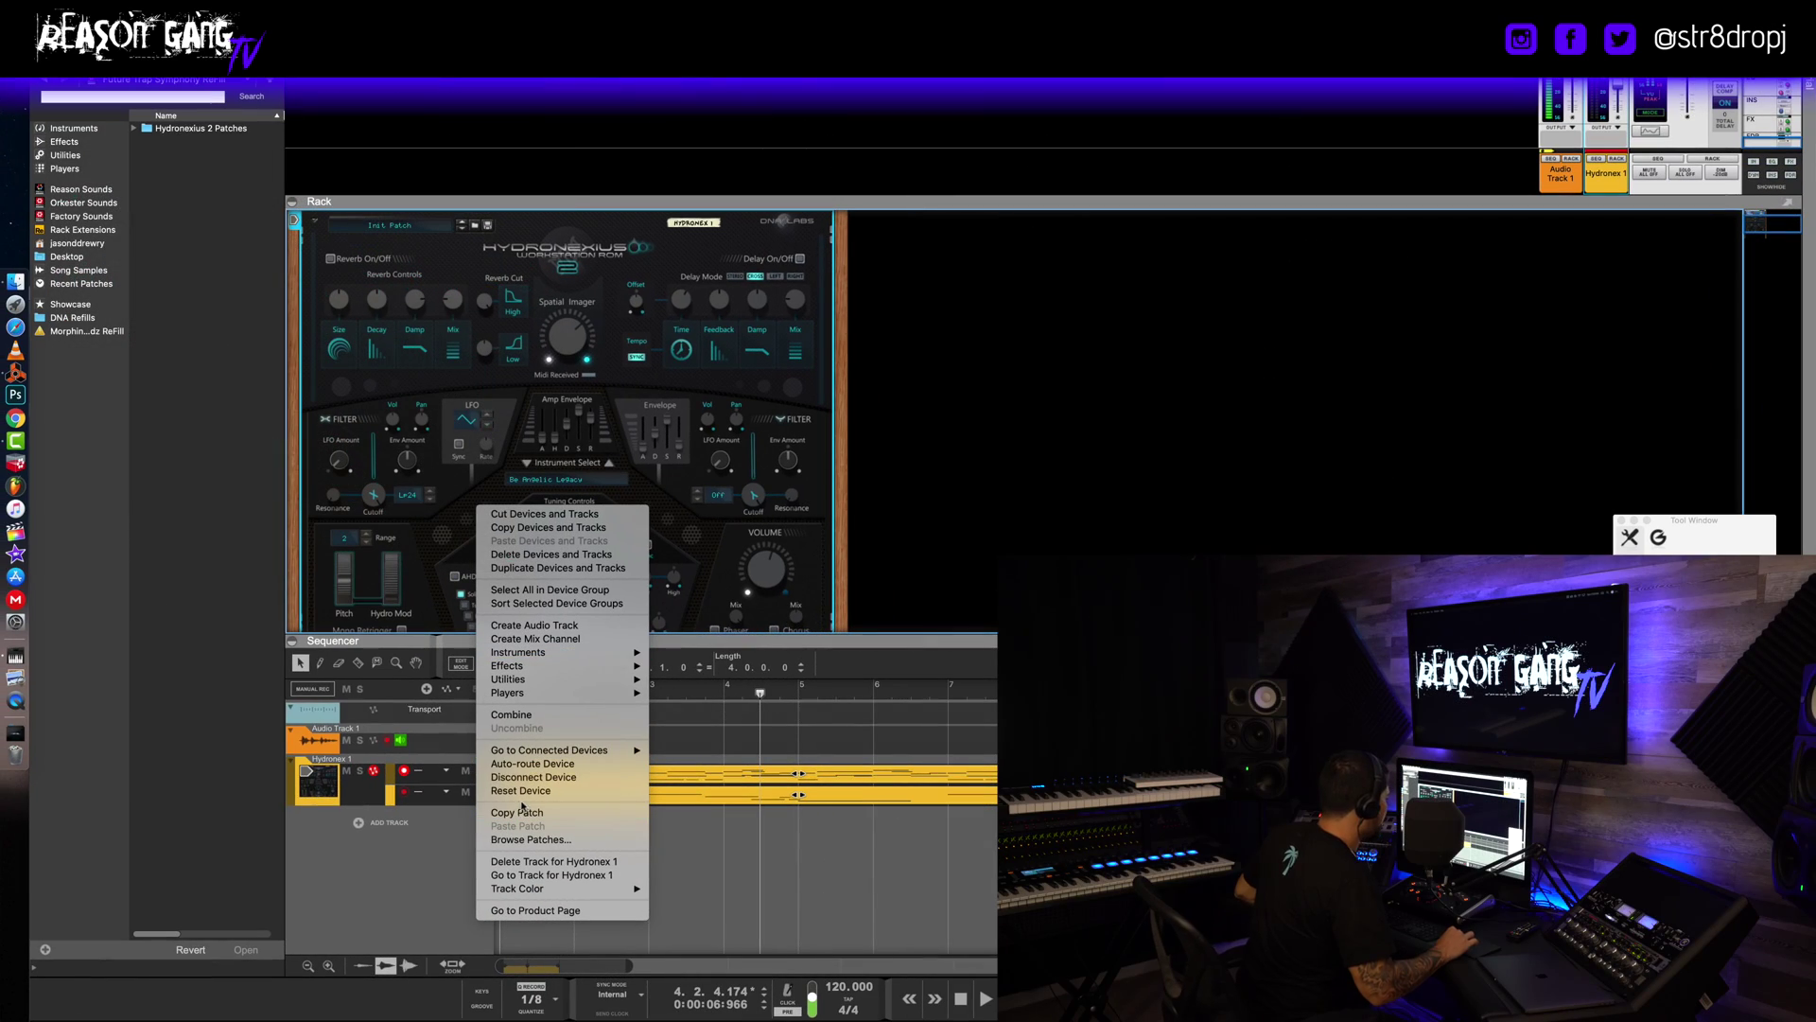
Reset the Hydronexius to defaults and play the clip from bar 1.
click(528, 792)
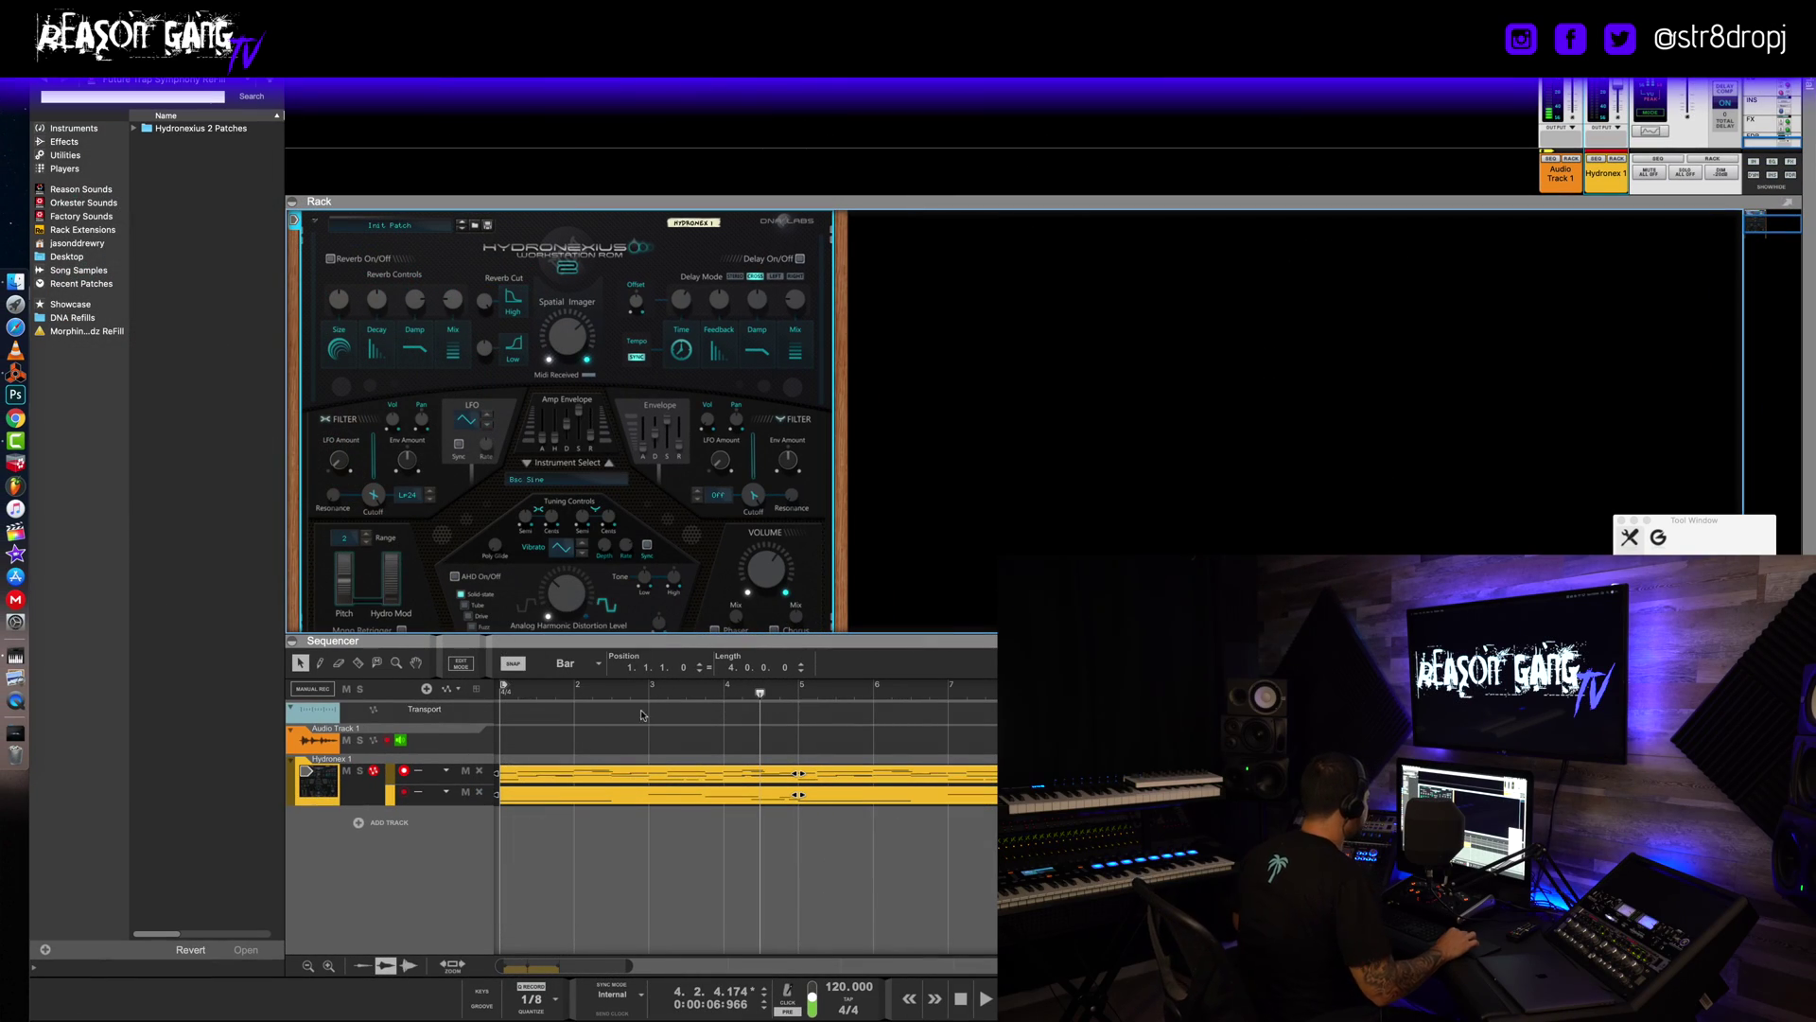
click(504, 689)
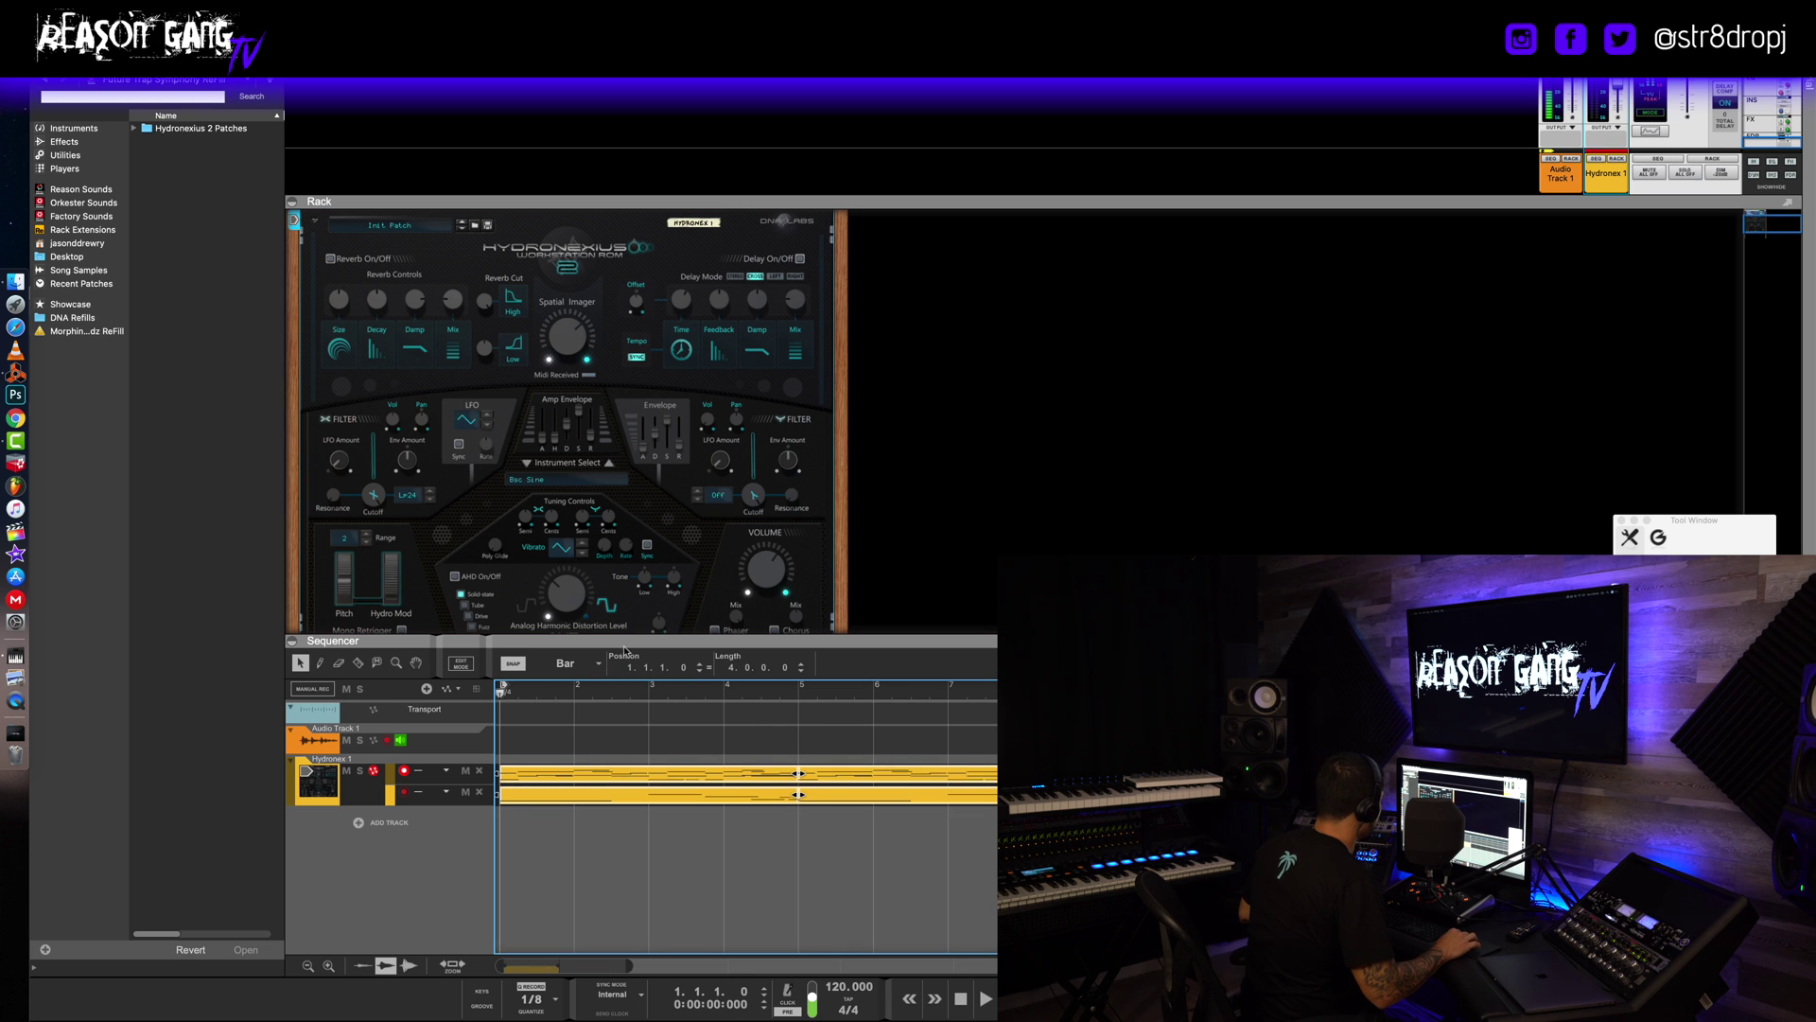
key(space)
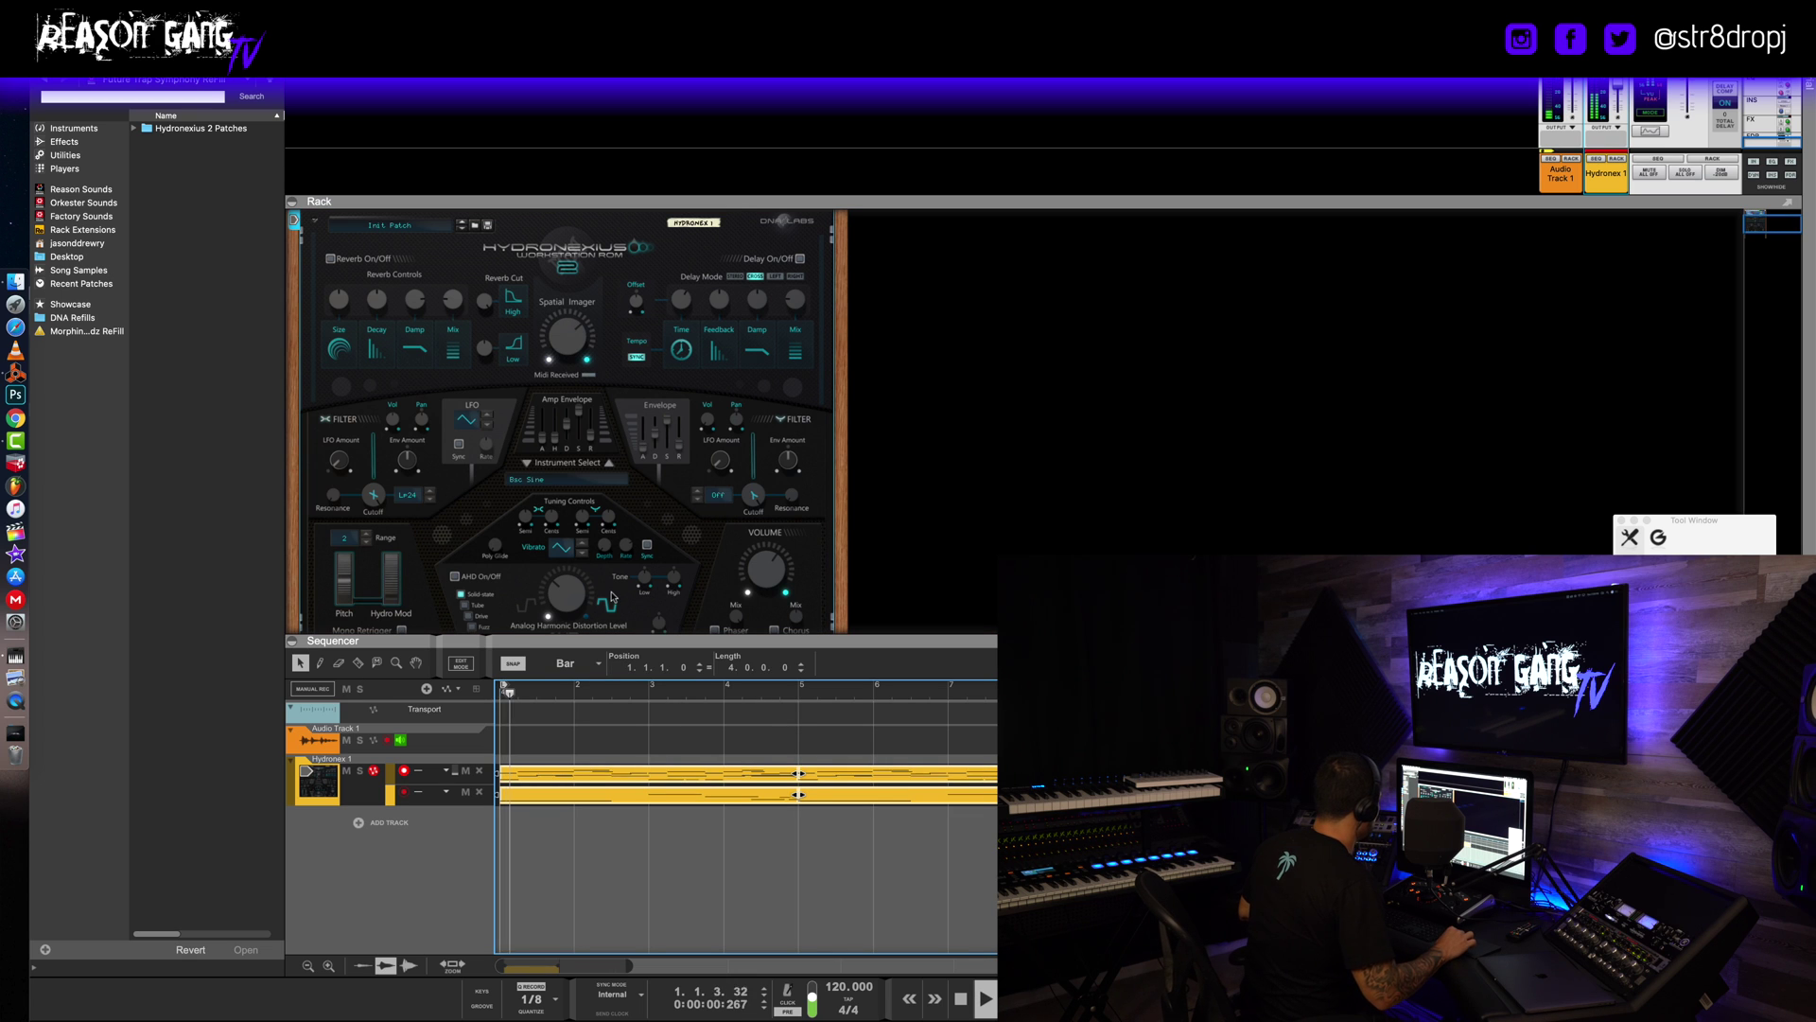
Load the Be Futuristic Vorhees Bells instrument and restart playback from bar 1.
click(554, 486)
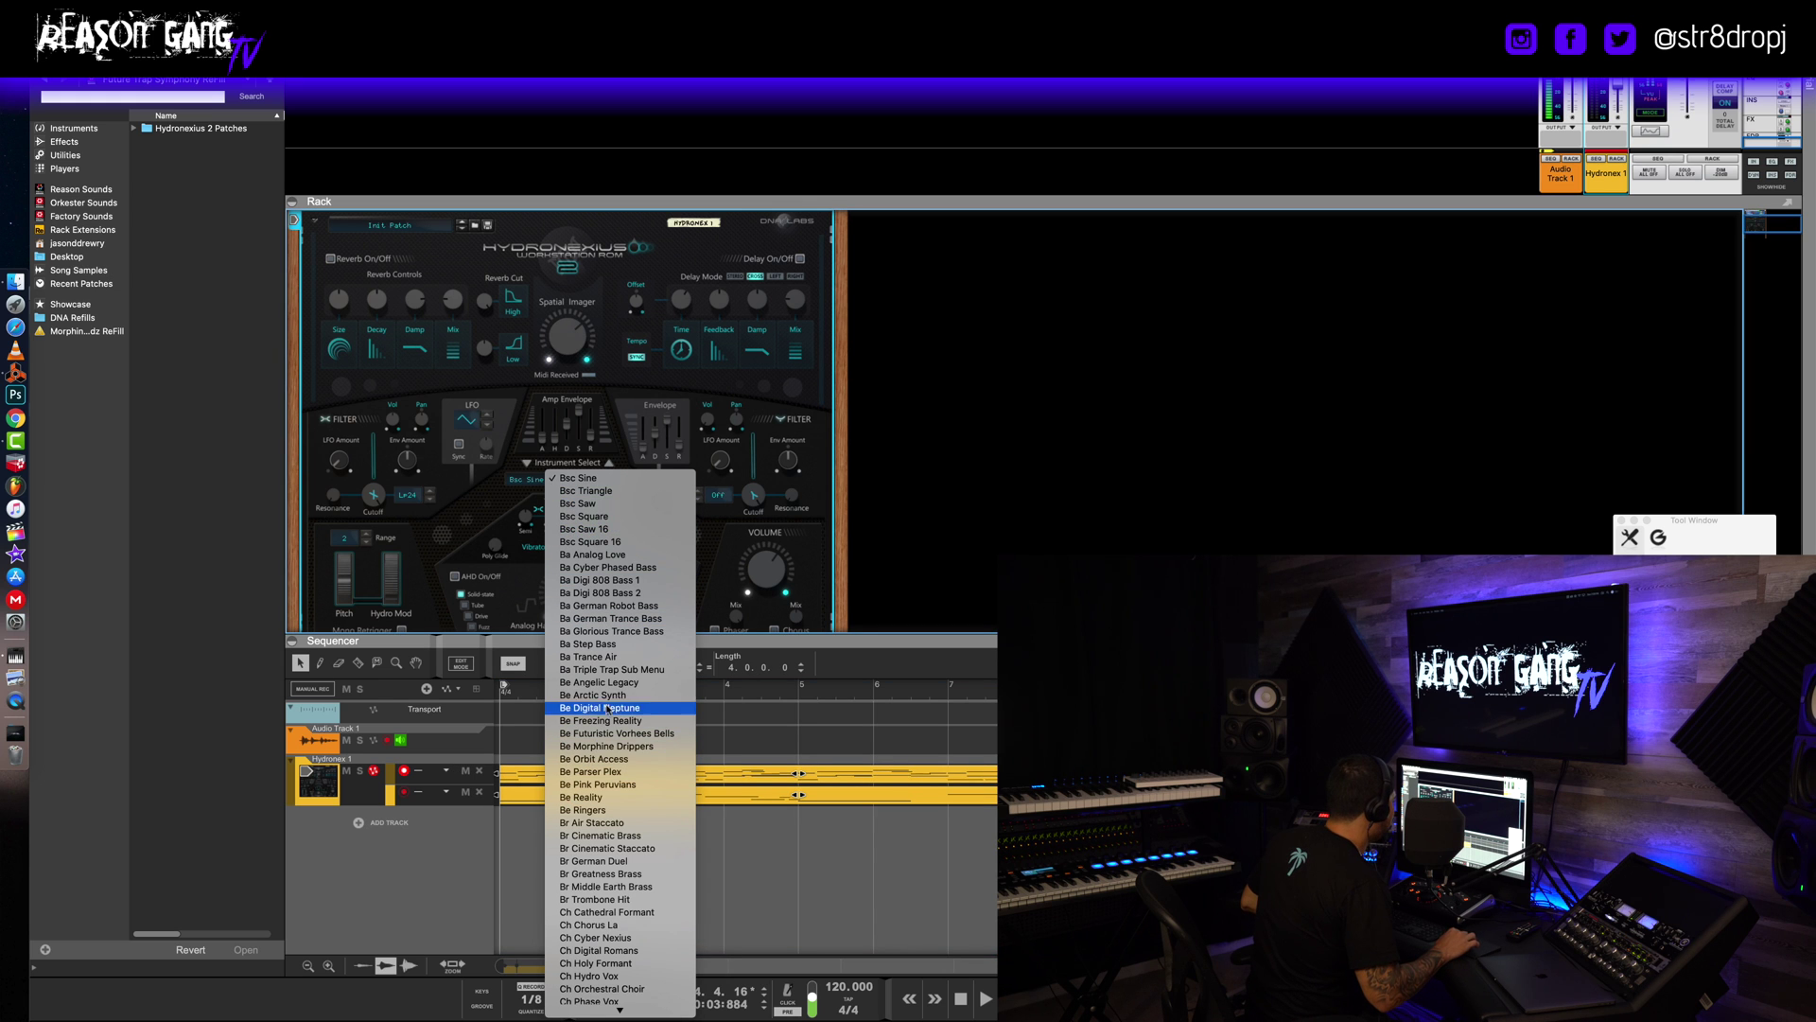
scroll(623, 708, down, 15)
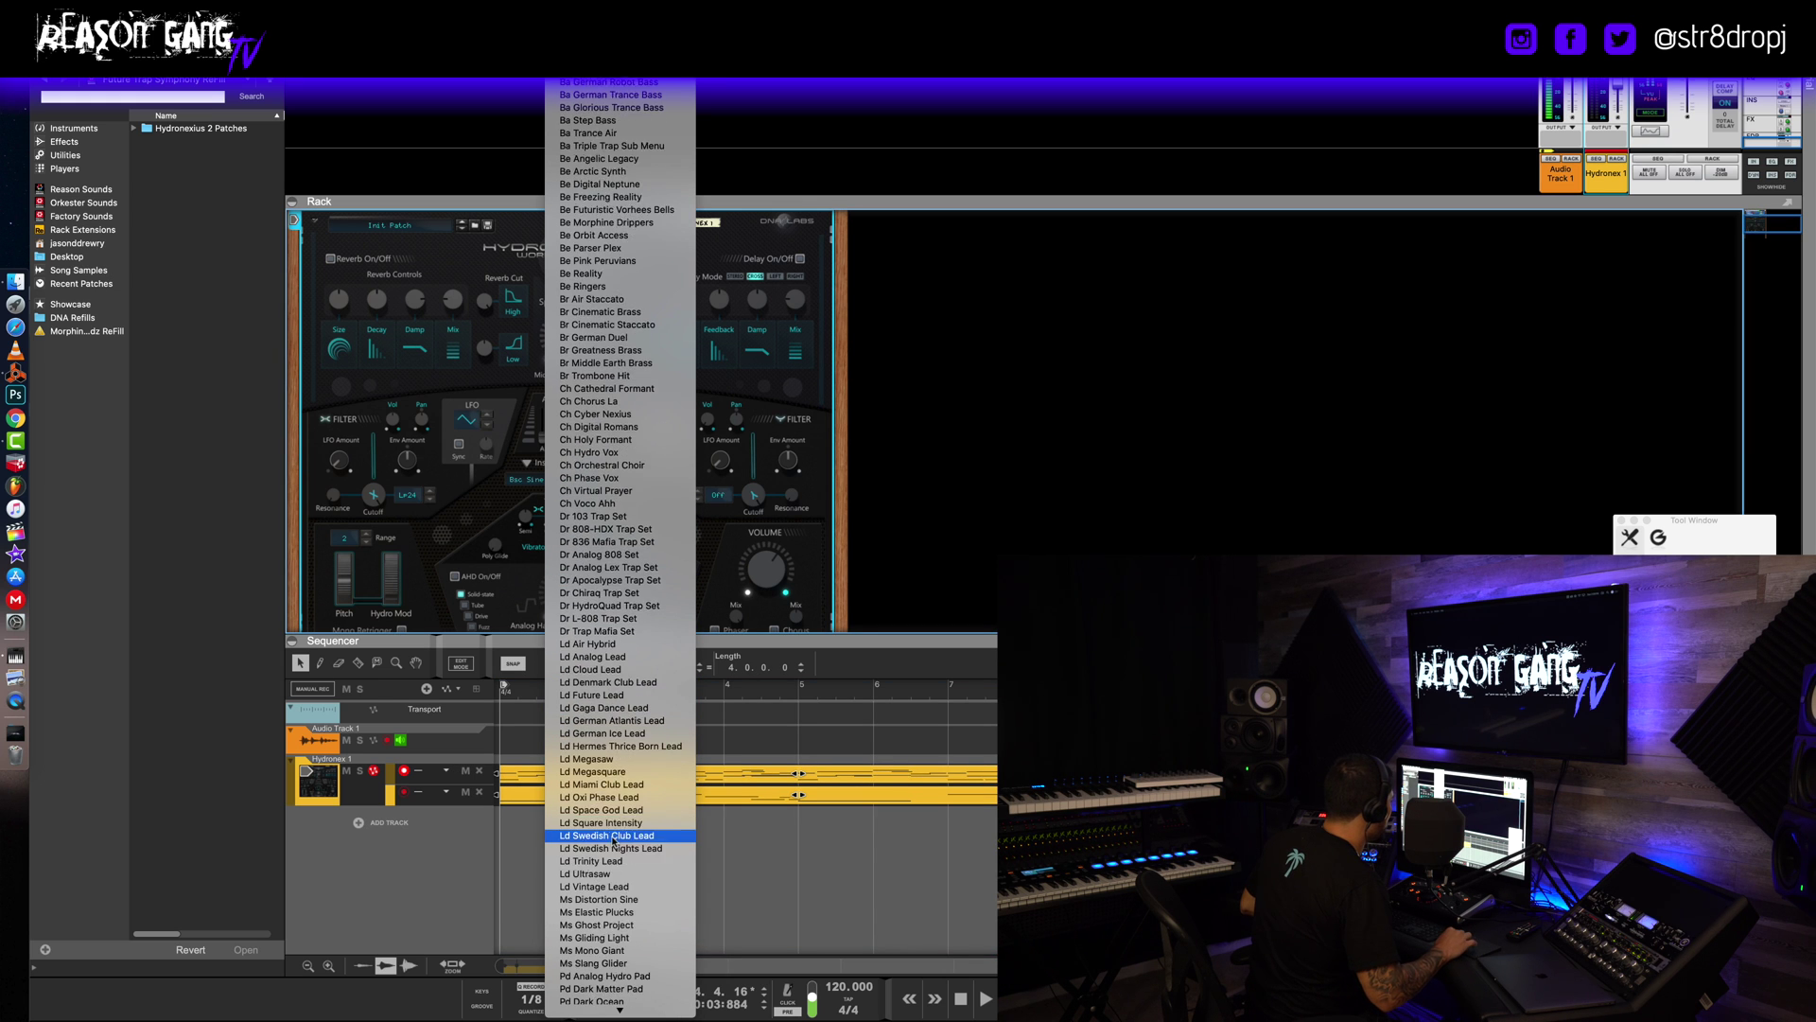
scroll(641, 649, down, 10)
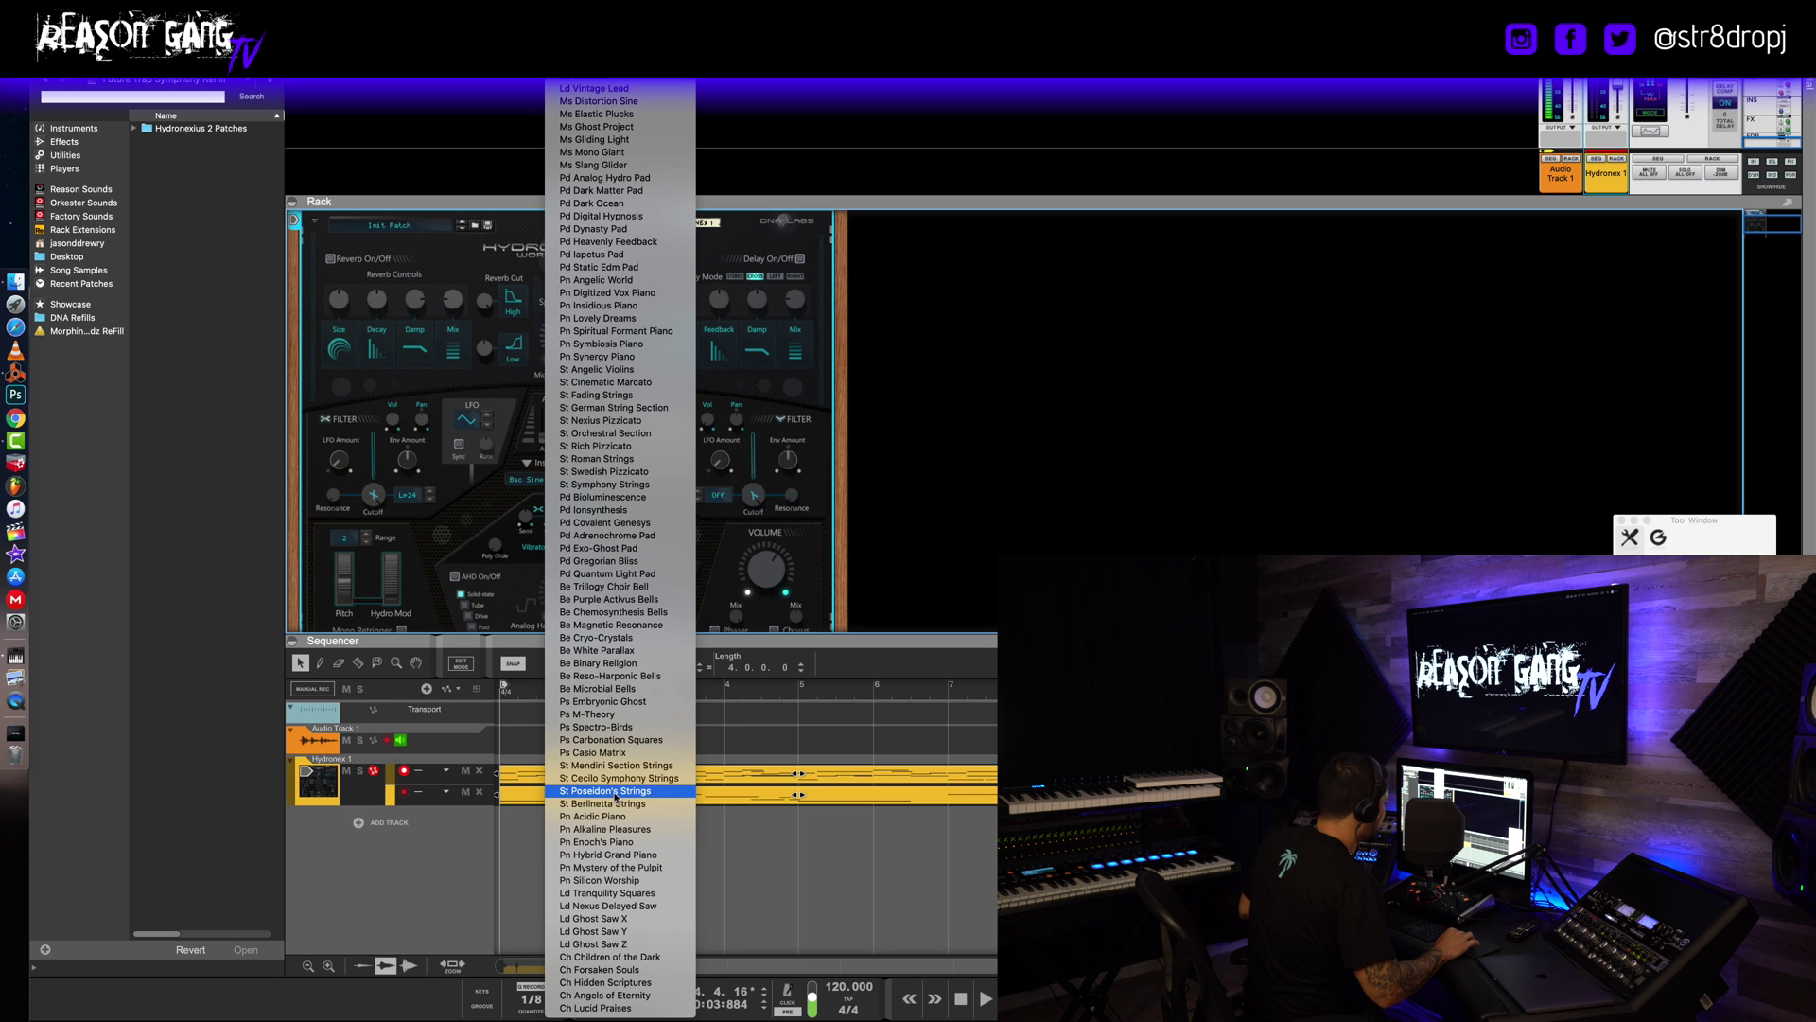
scroll(615, 797, up, 2)
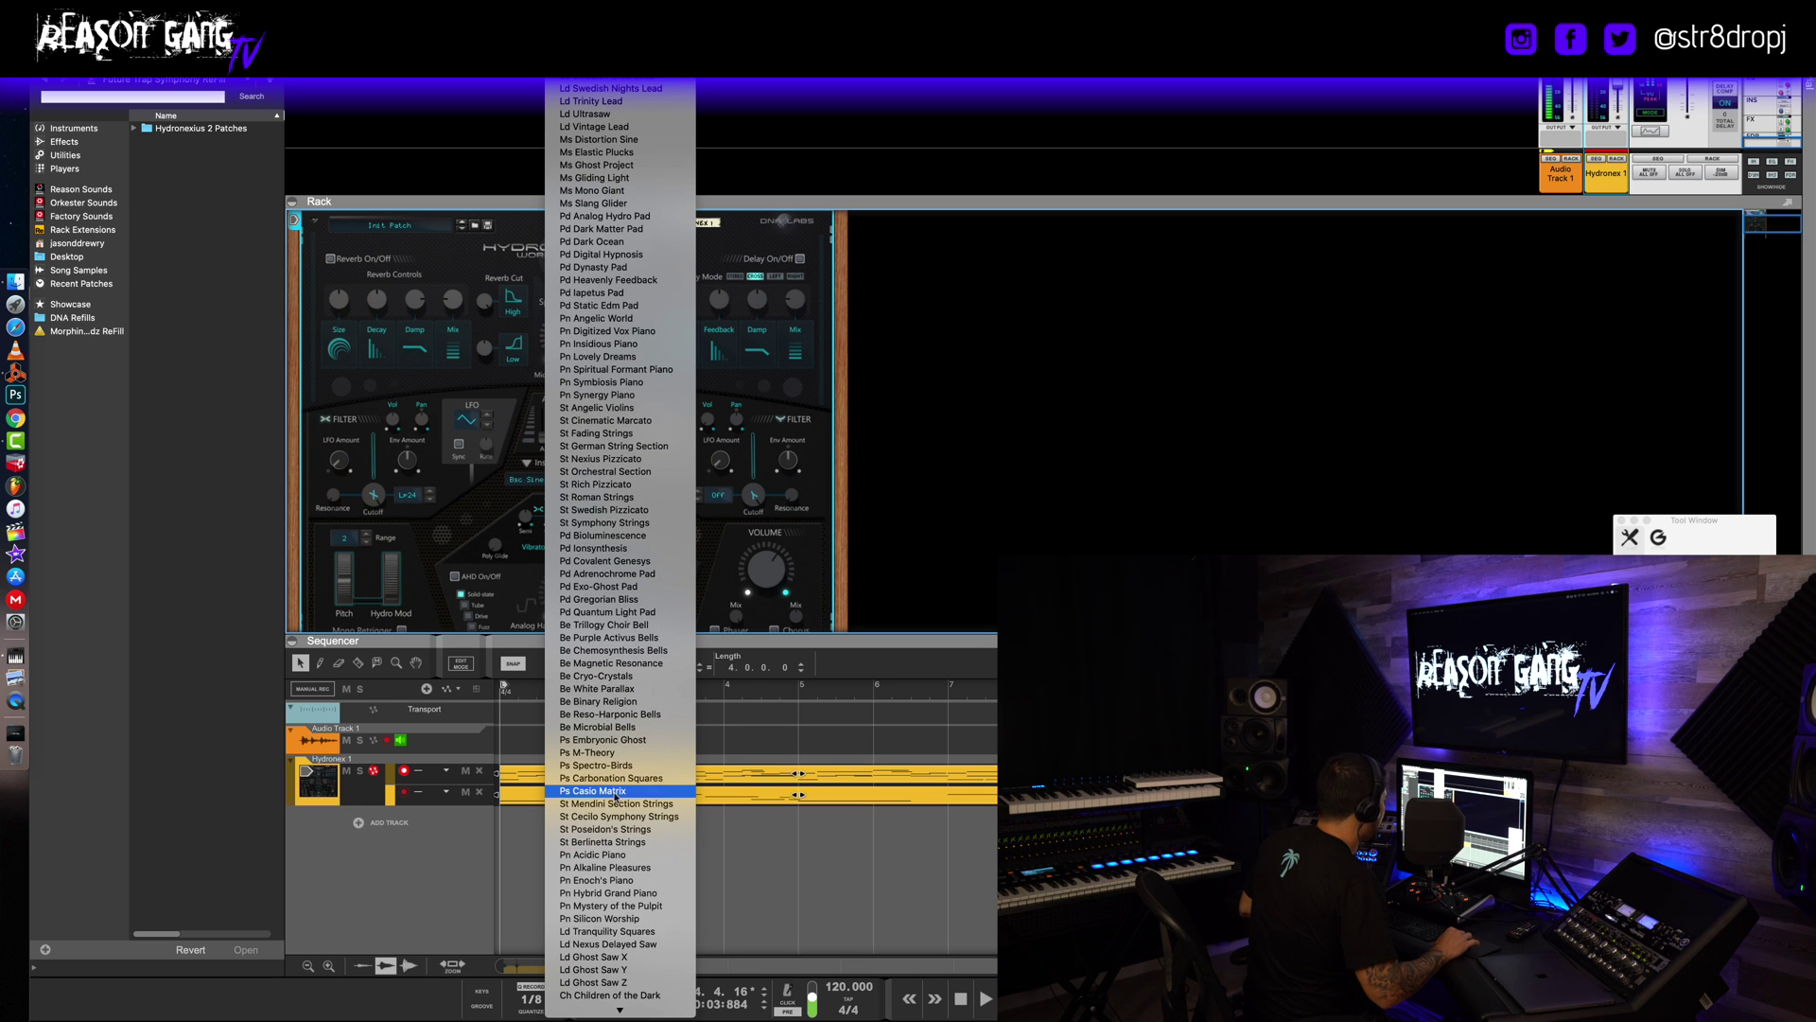
scroll(616, 813, up, 20)
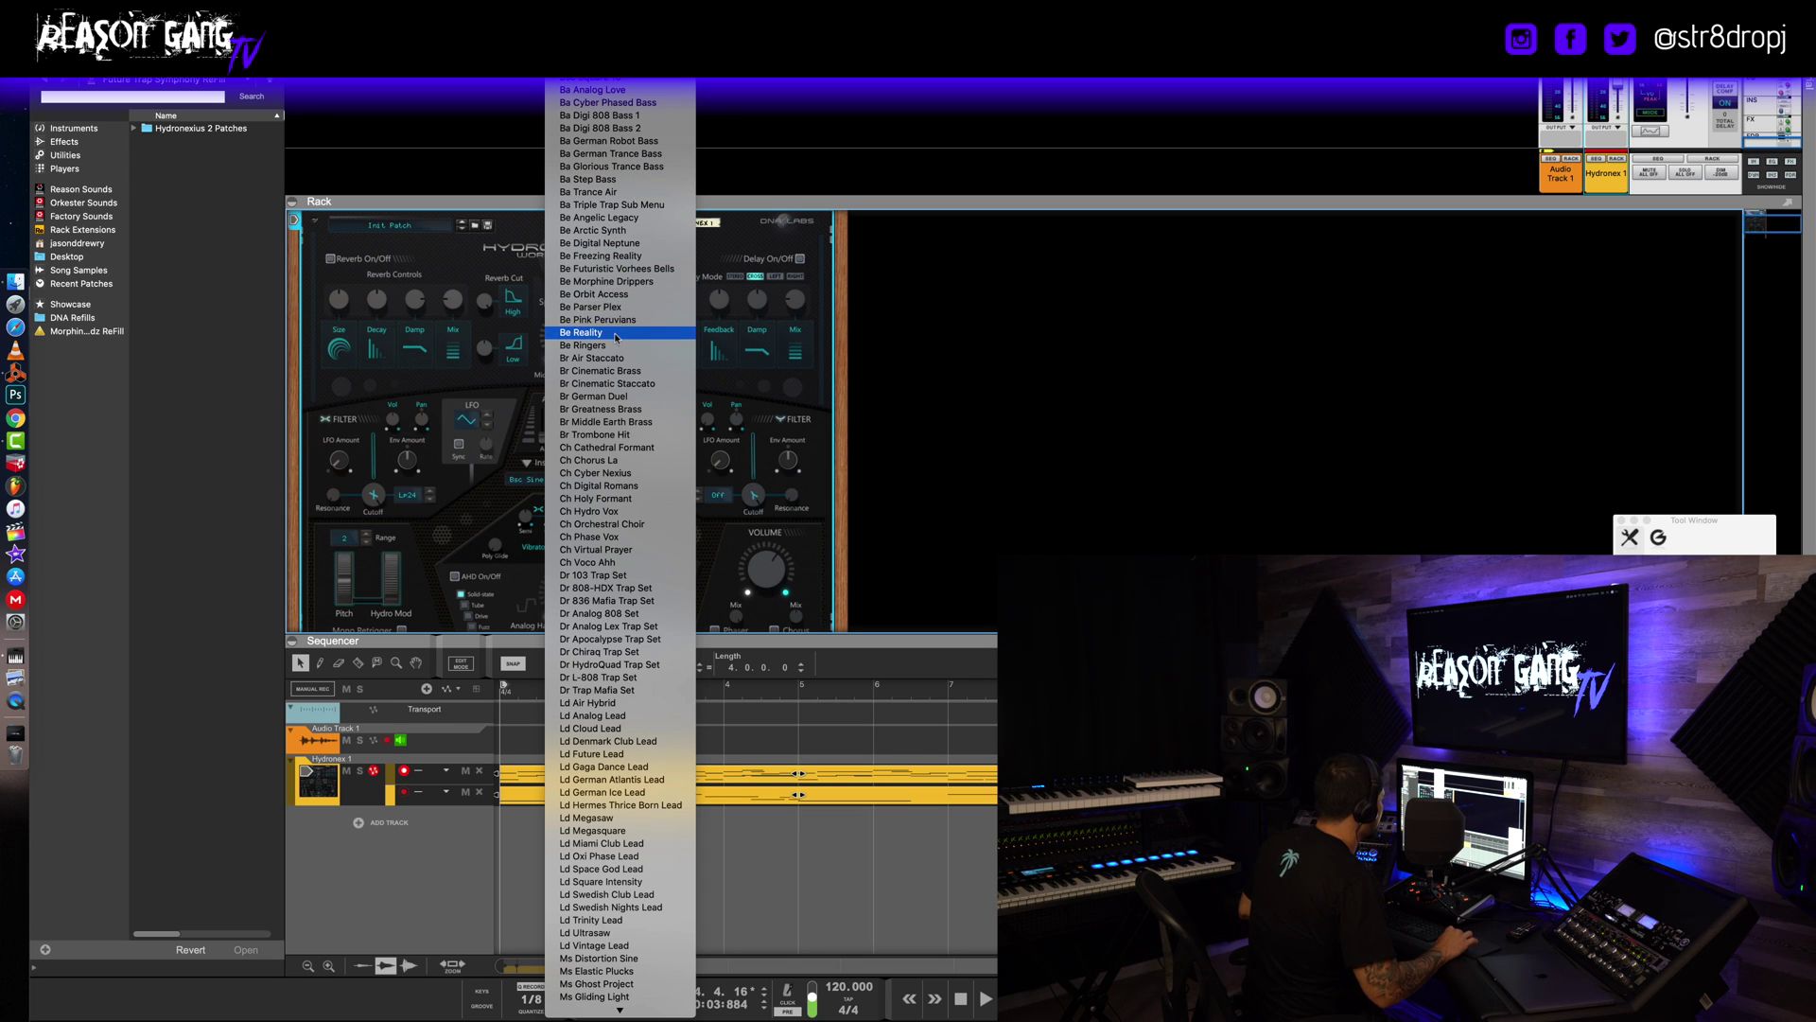
click(616, 269)
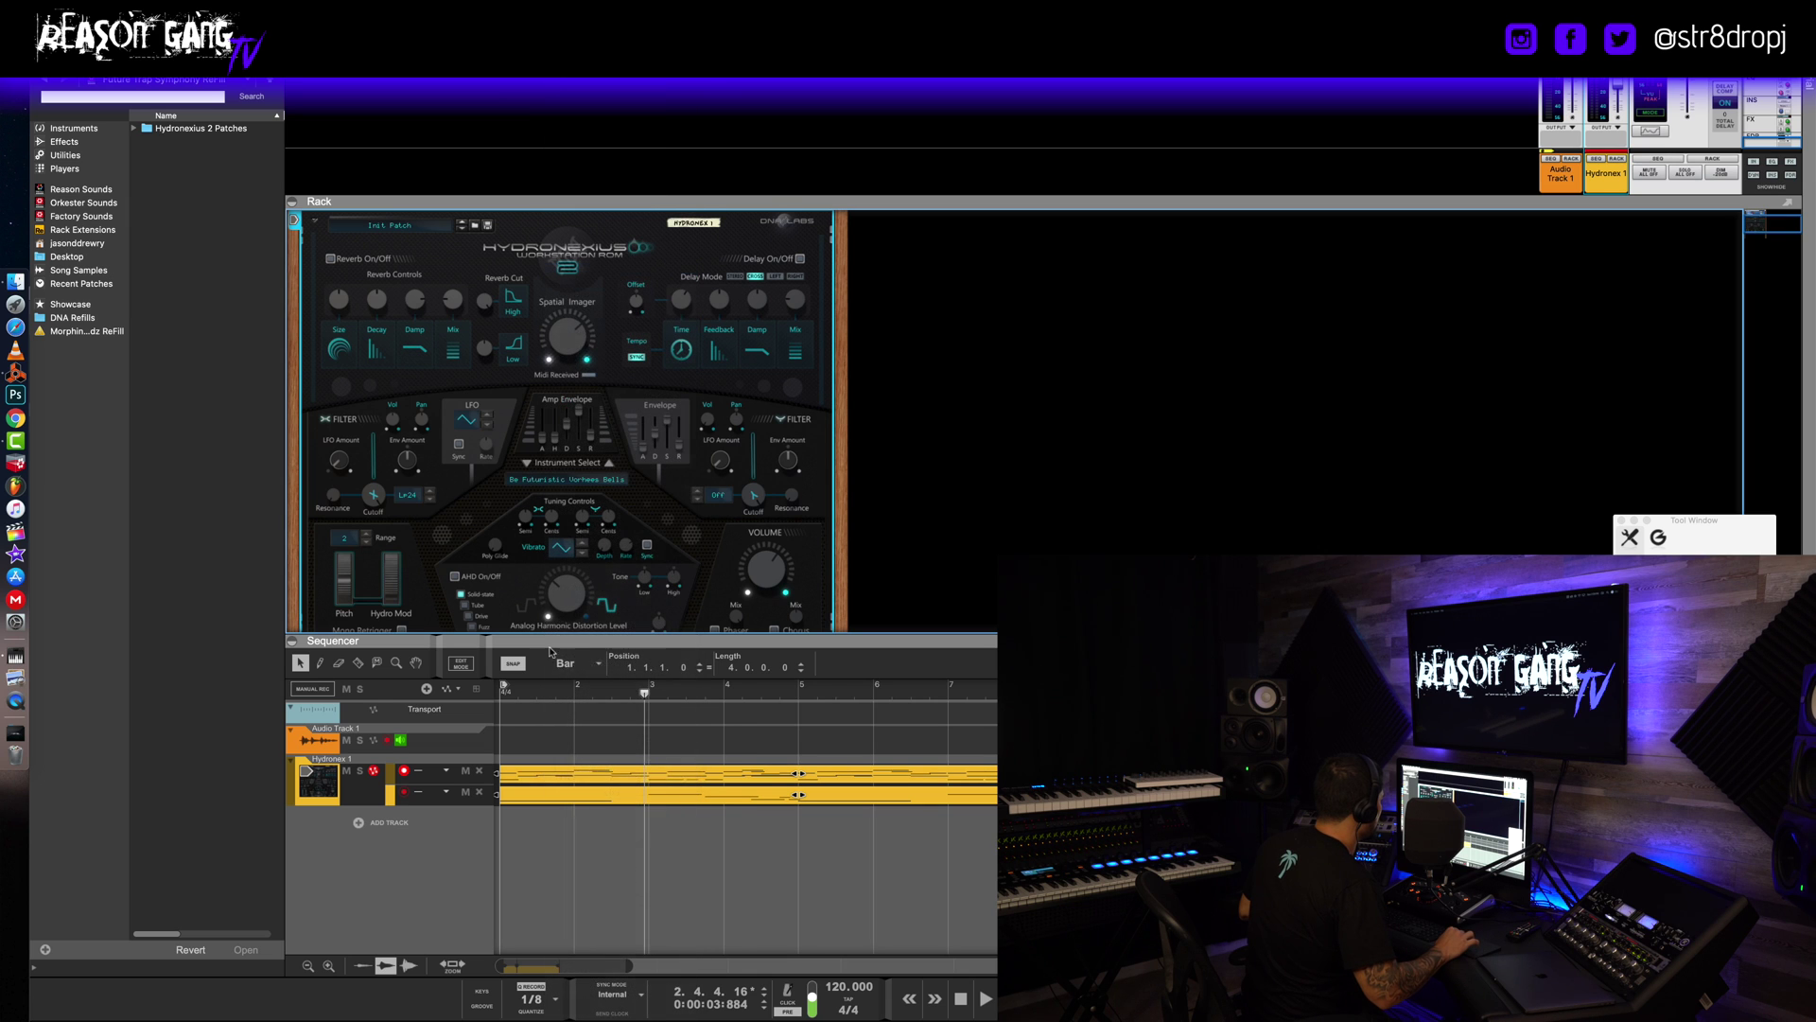
click(553, 700)
key(space)
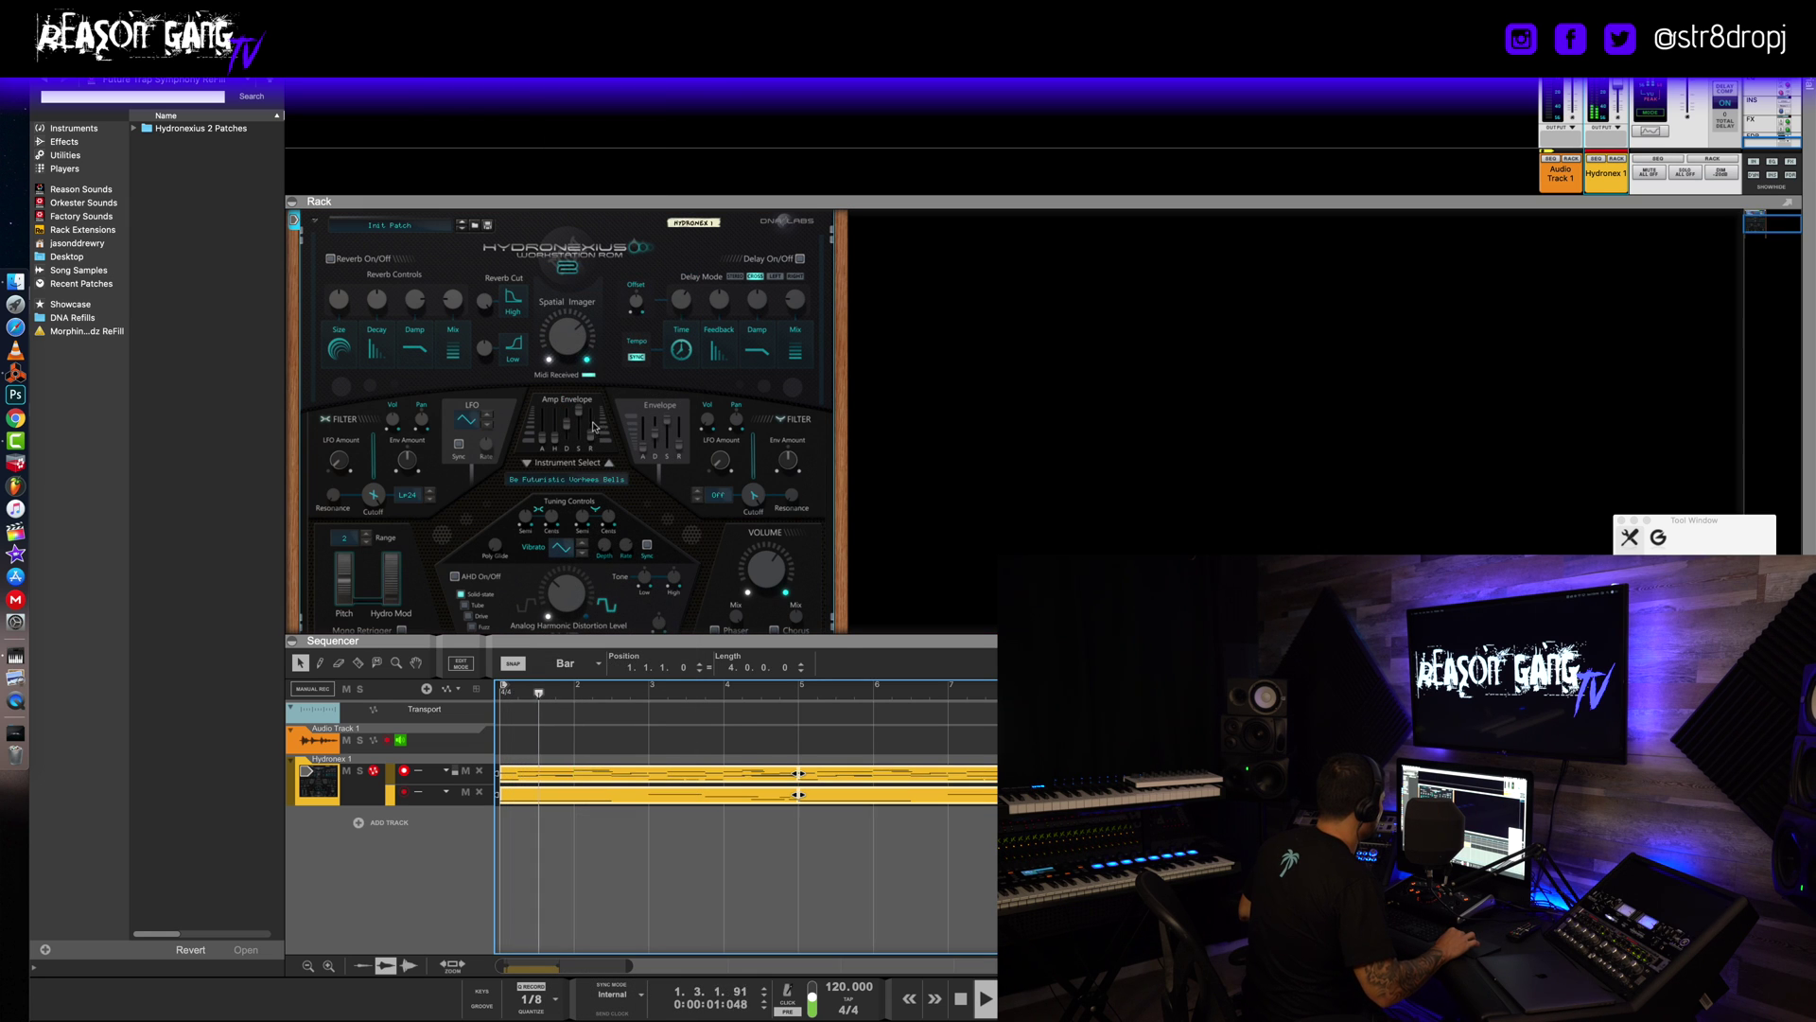
Adjust the amp envelope, try Be Freezing Reality, then switch to Be Angelic Legacy.
click(594, 424)
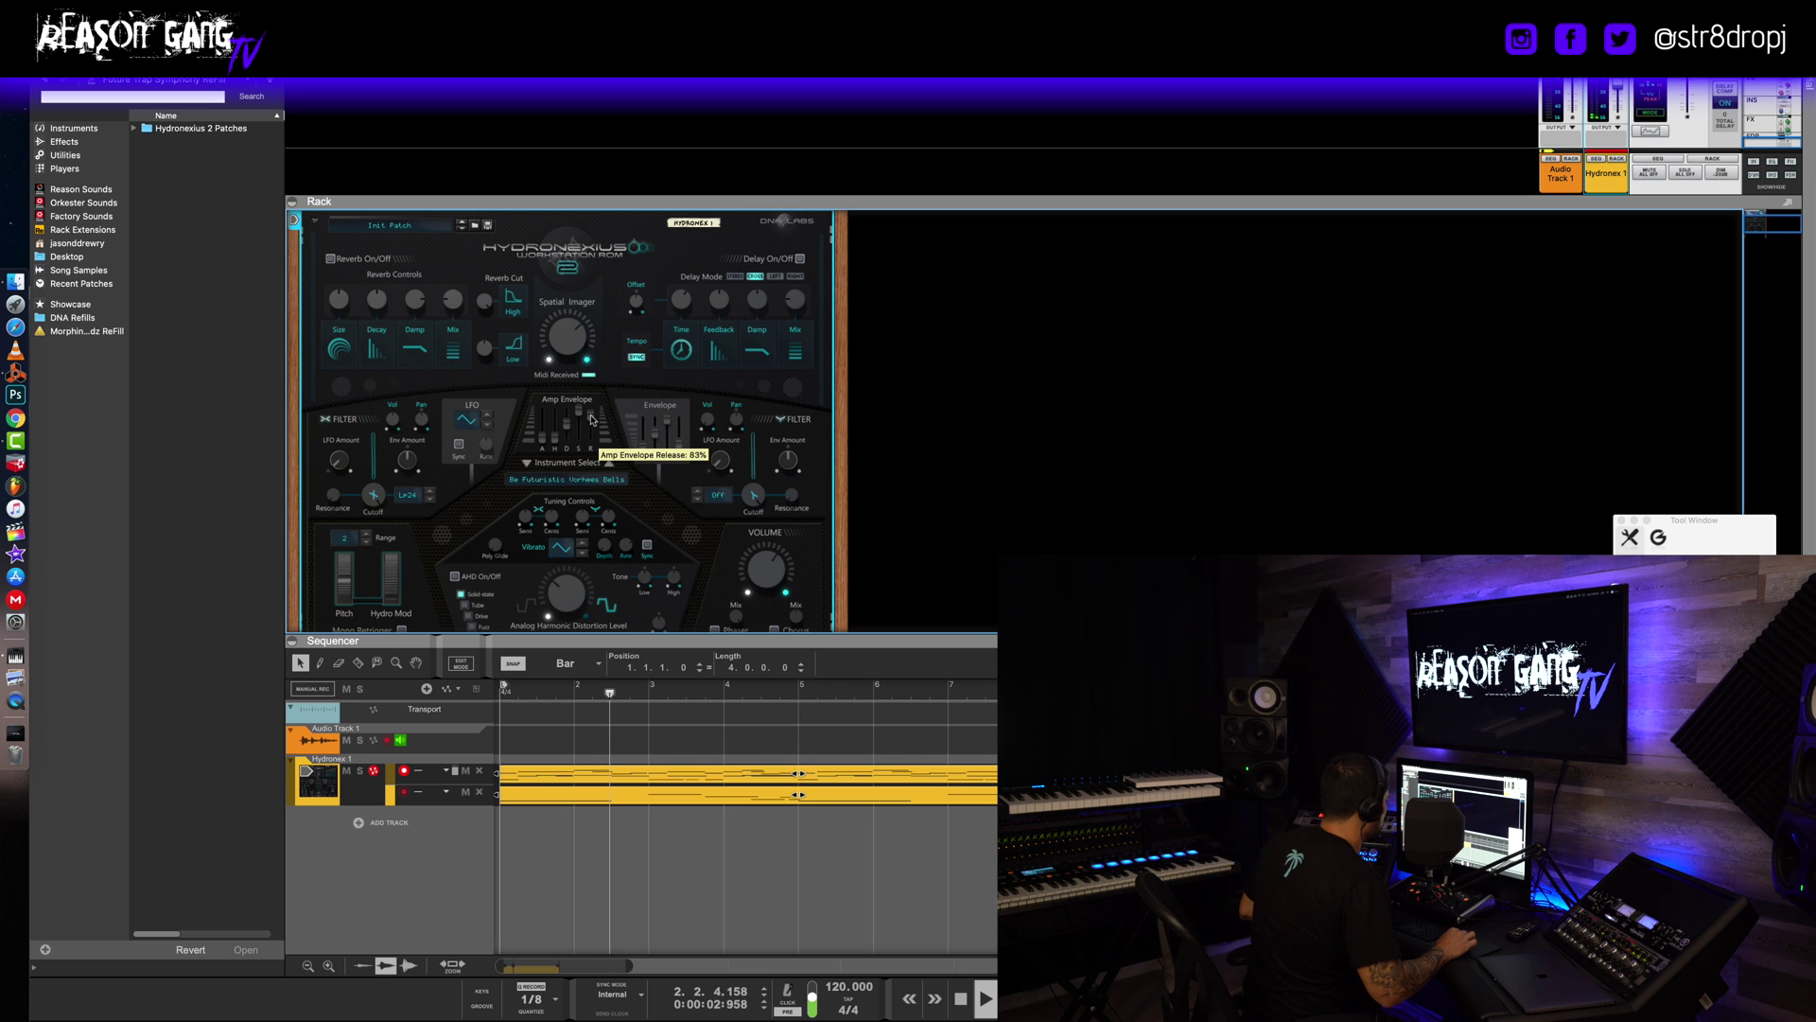
click(594, 479)
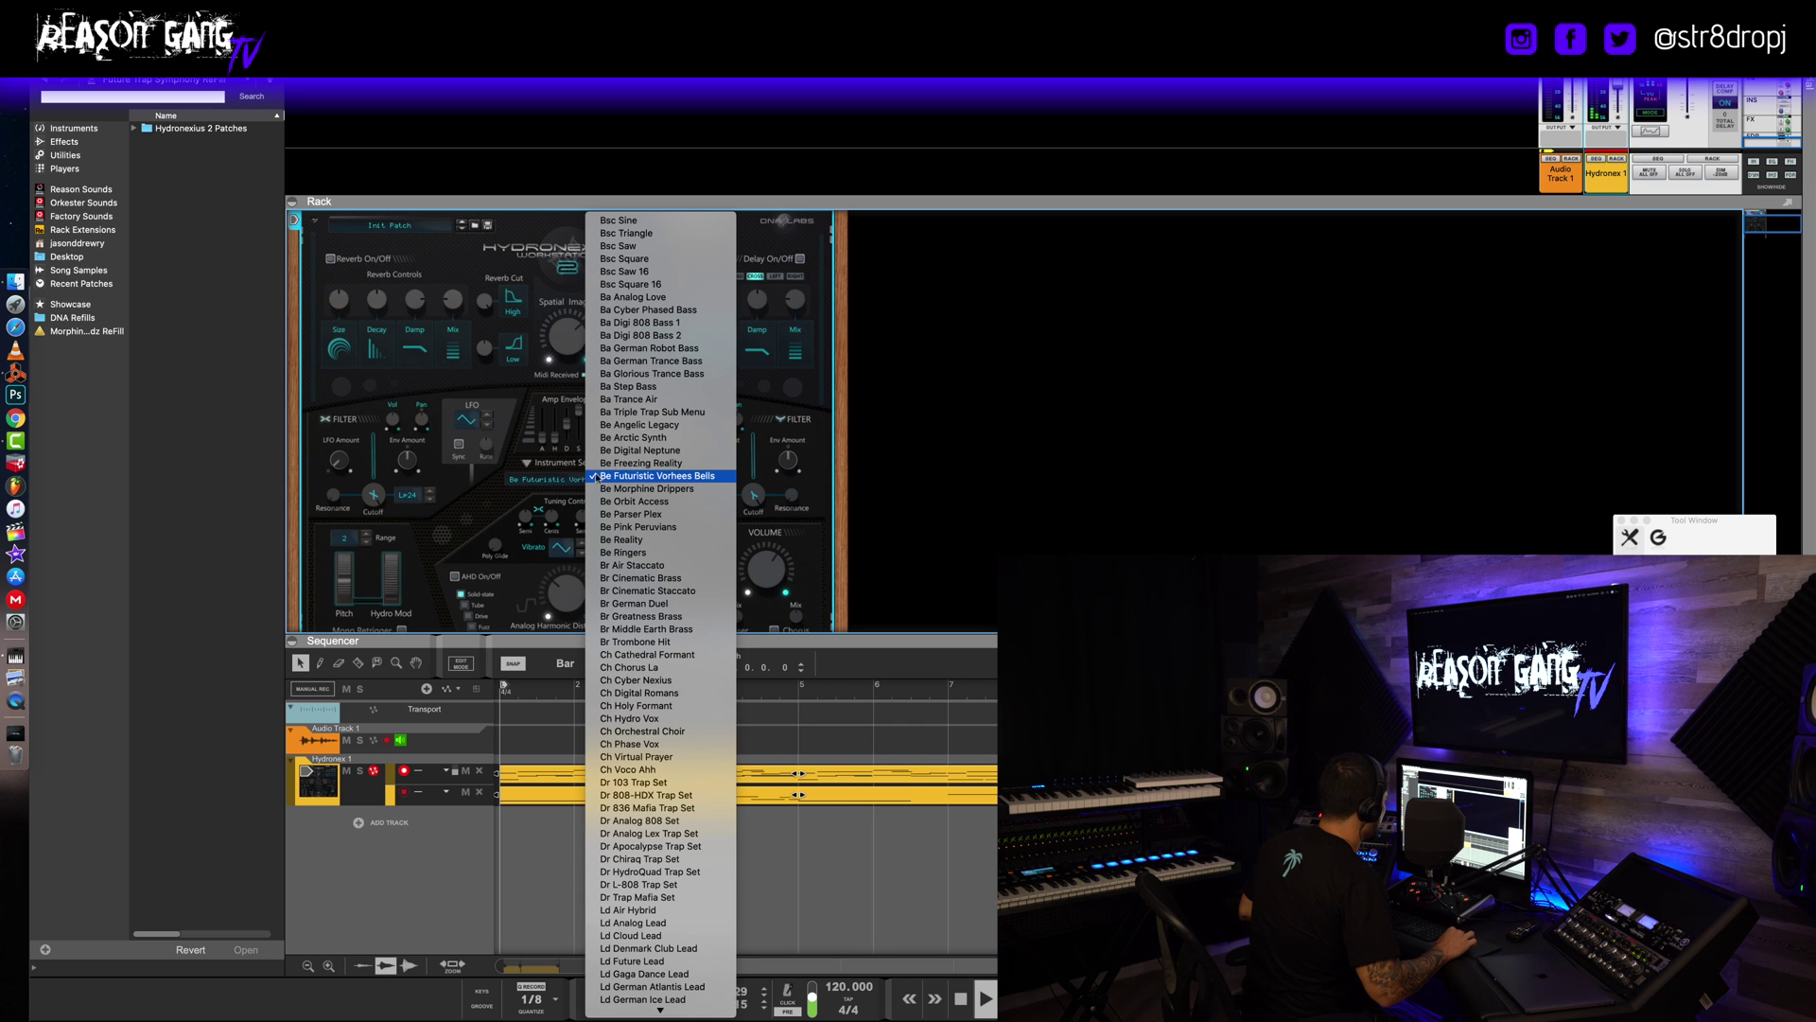
click(599, 462)
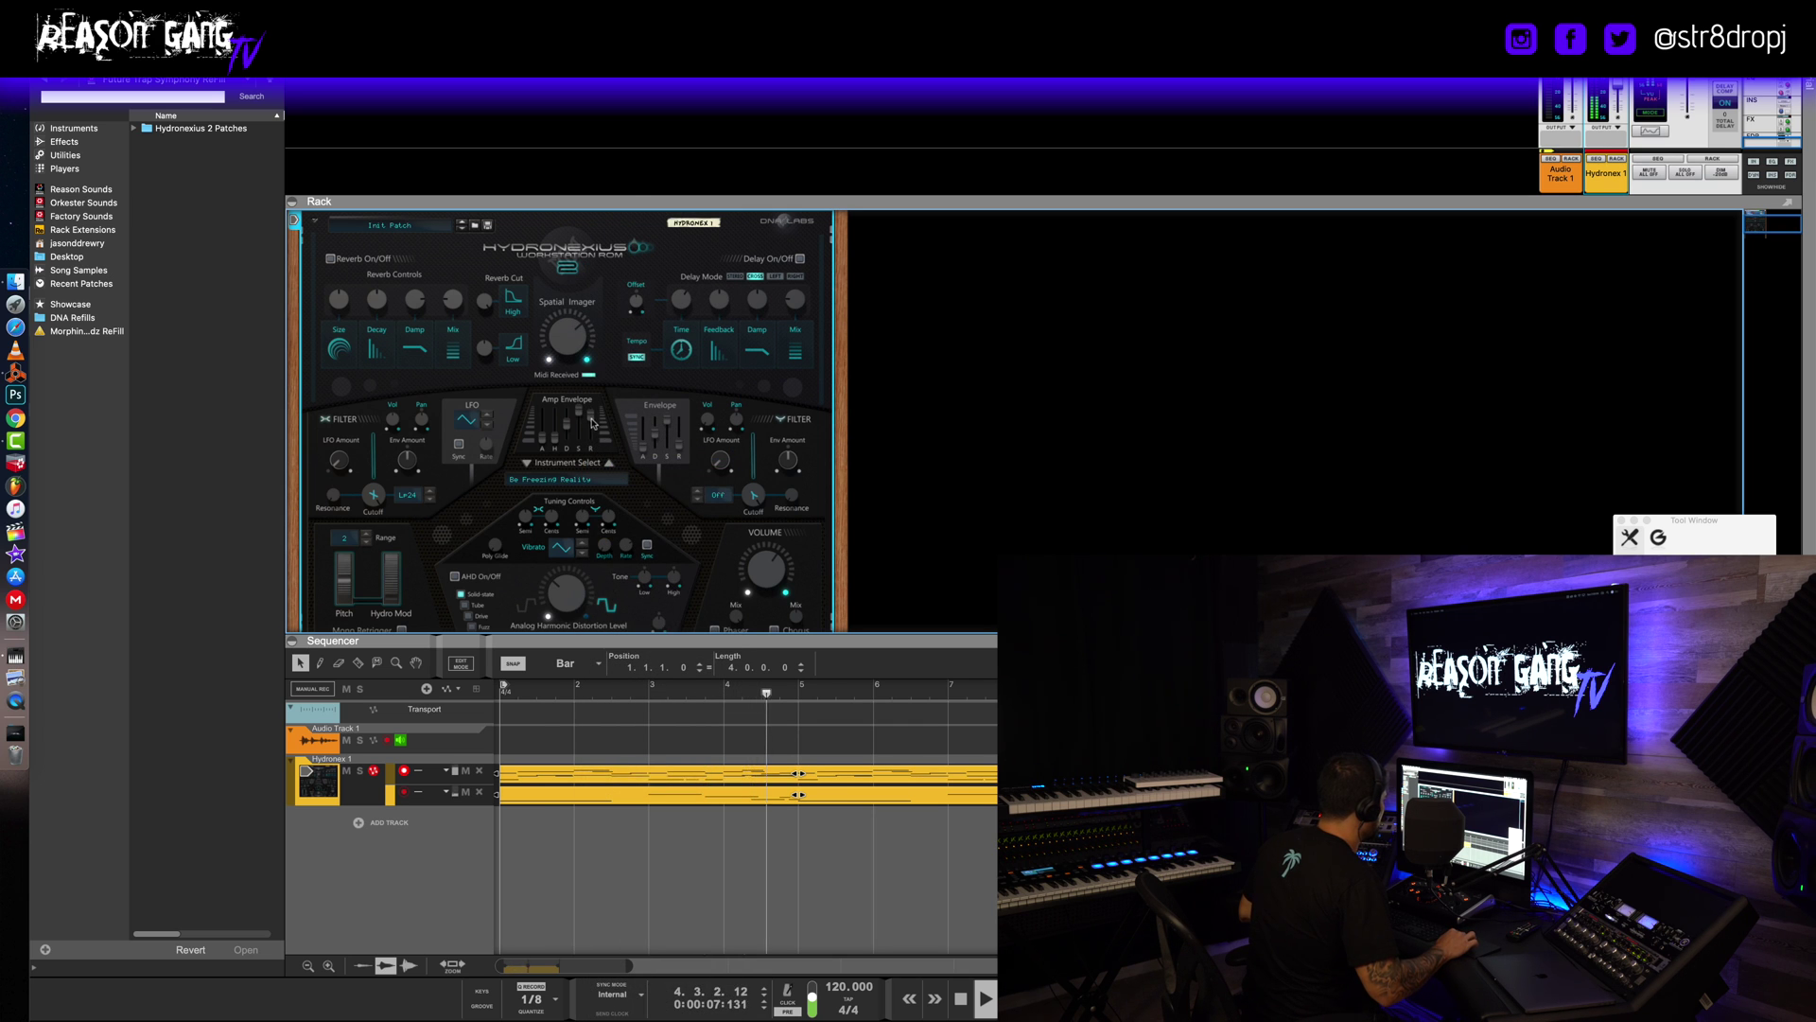
click(575, 478)
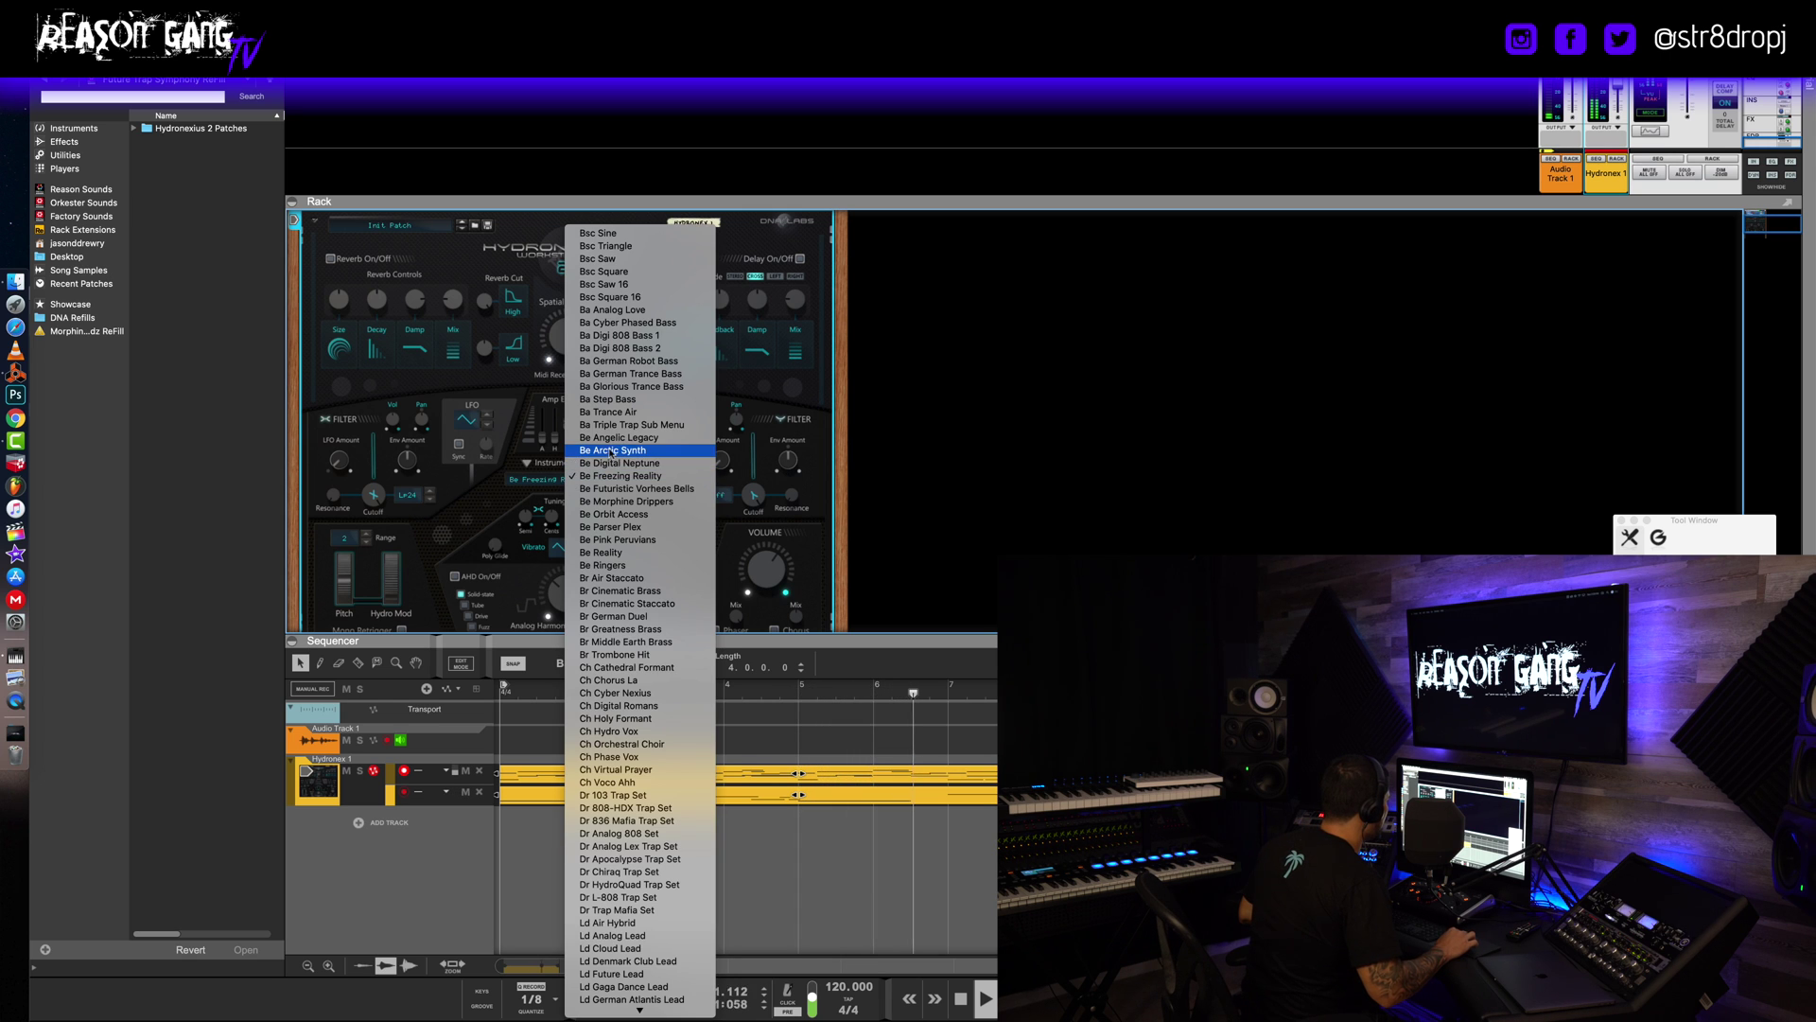
click(621, 439)
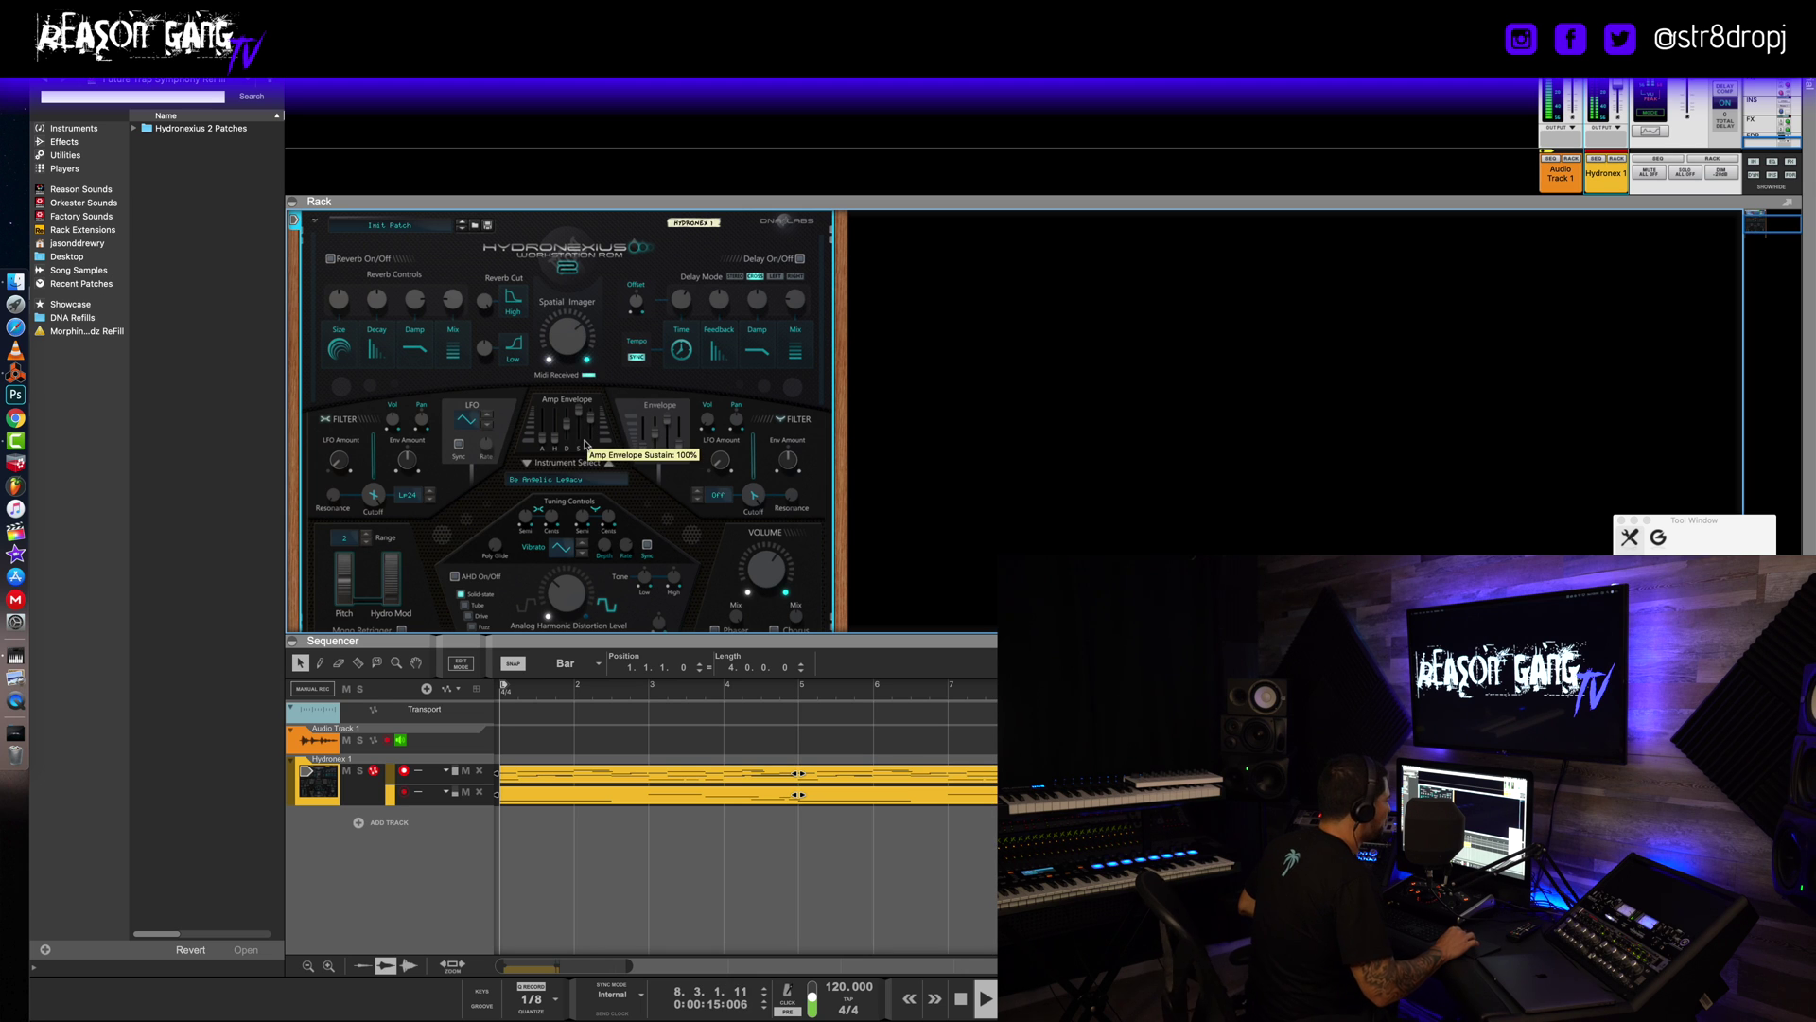
Restart playback and set Filter Y volume 44%, Filter X cutoff 54 Hz, LFO amount 64%.
key(Return)
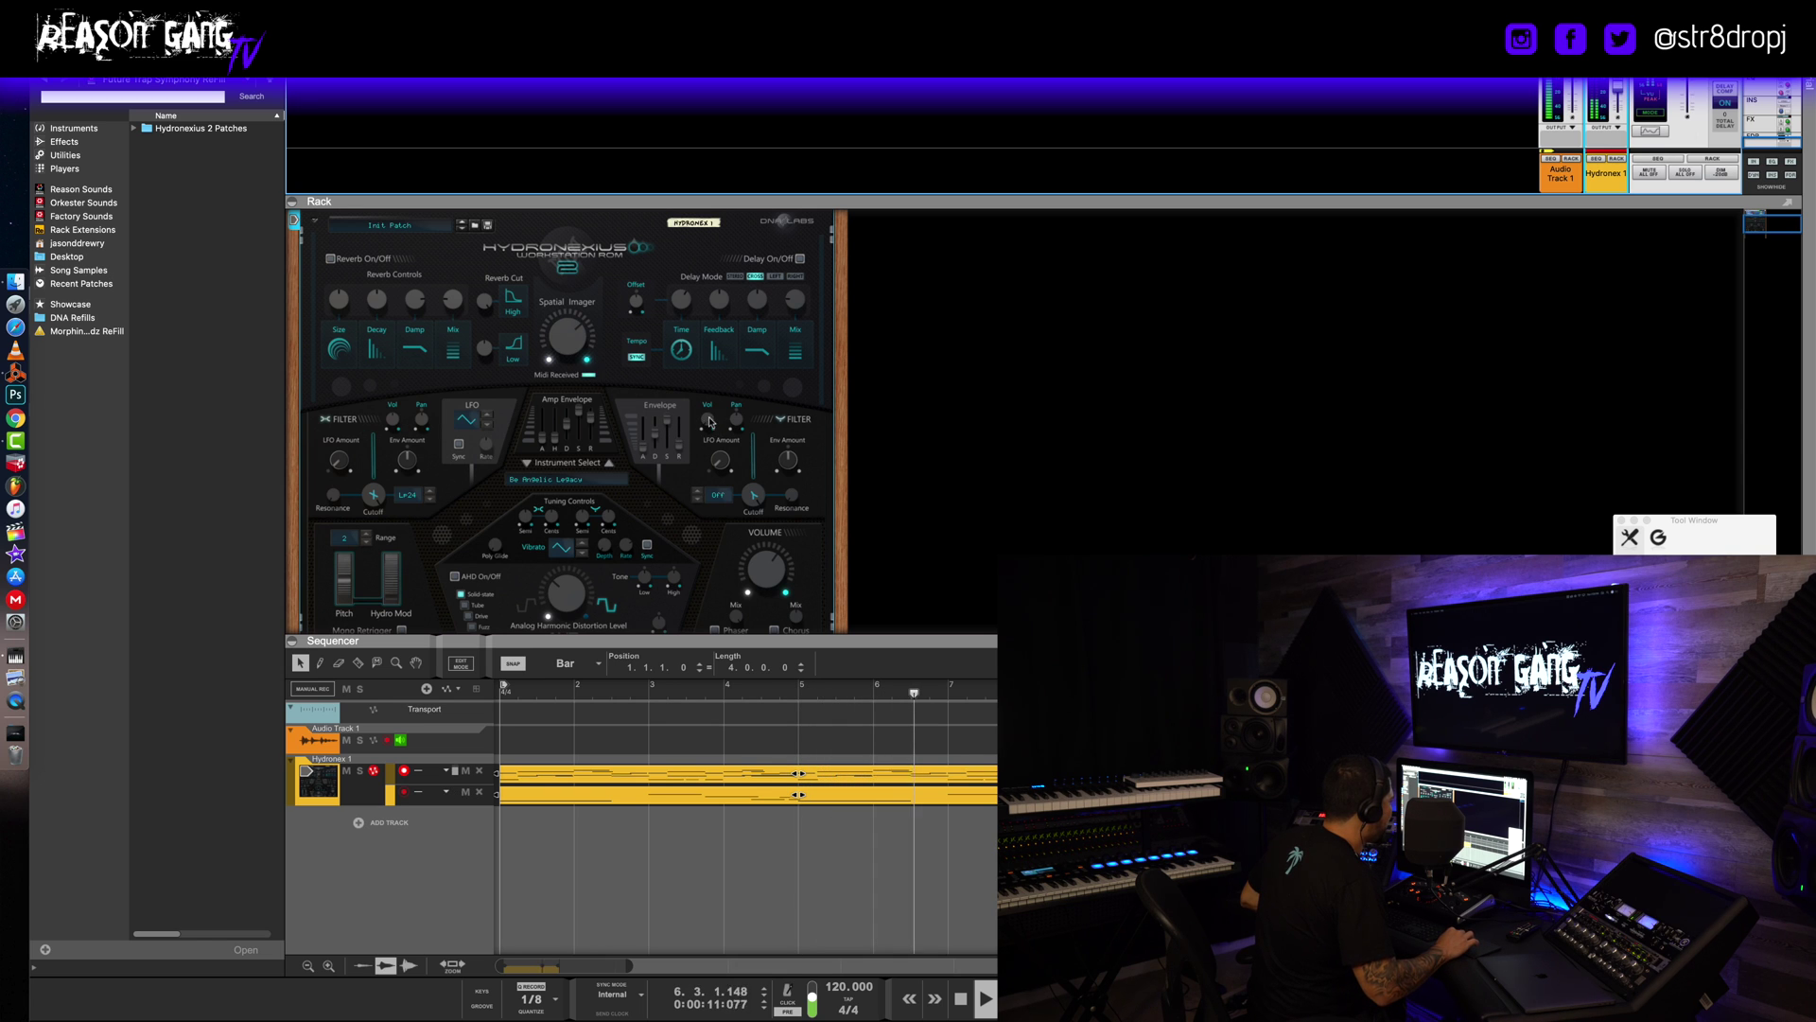
drag(707, 423, 713, 399)
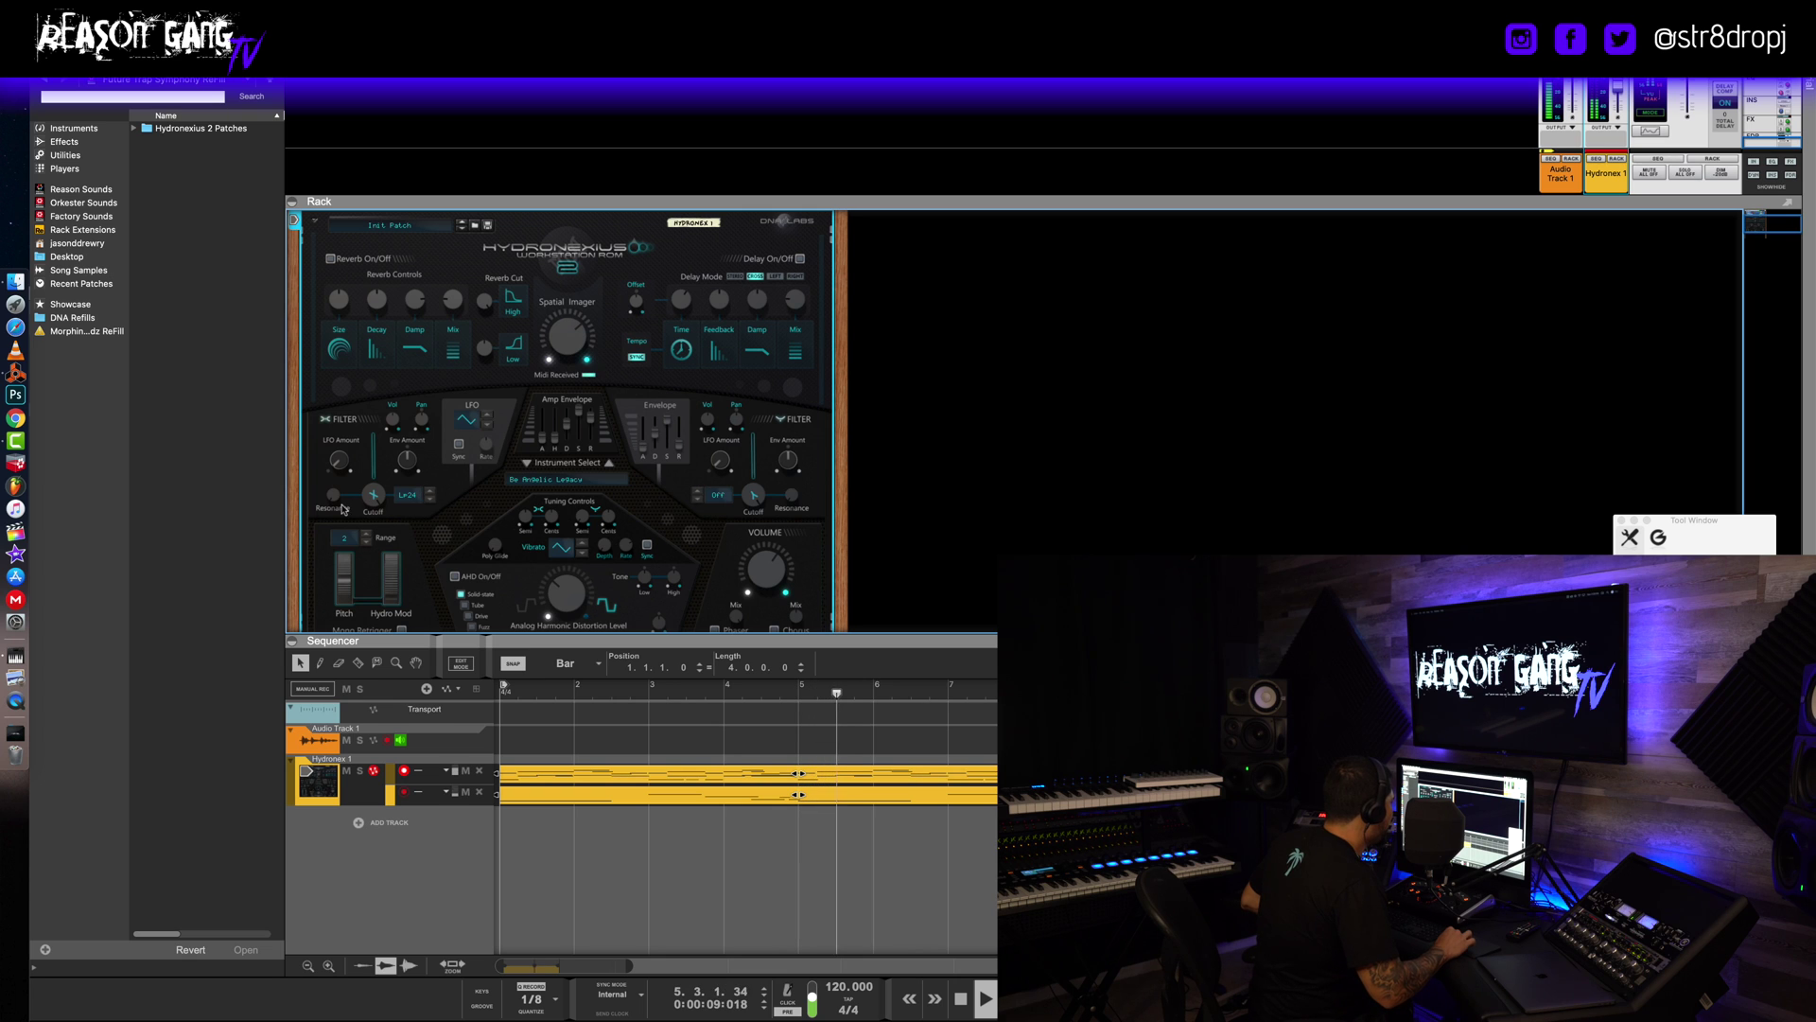
drag(370, 498, 369, 535)
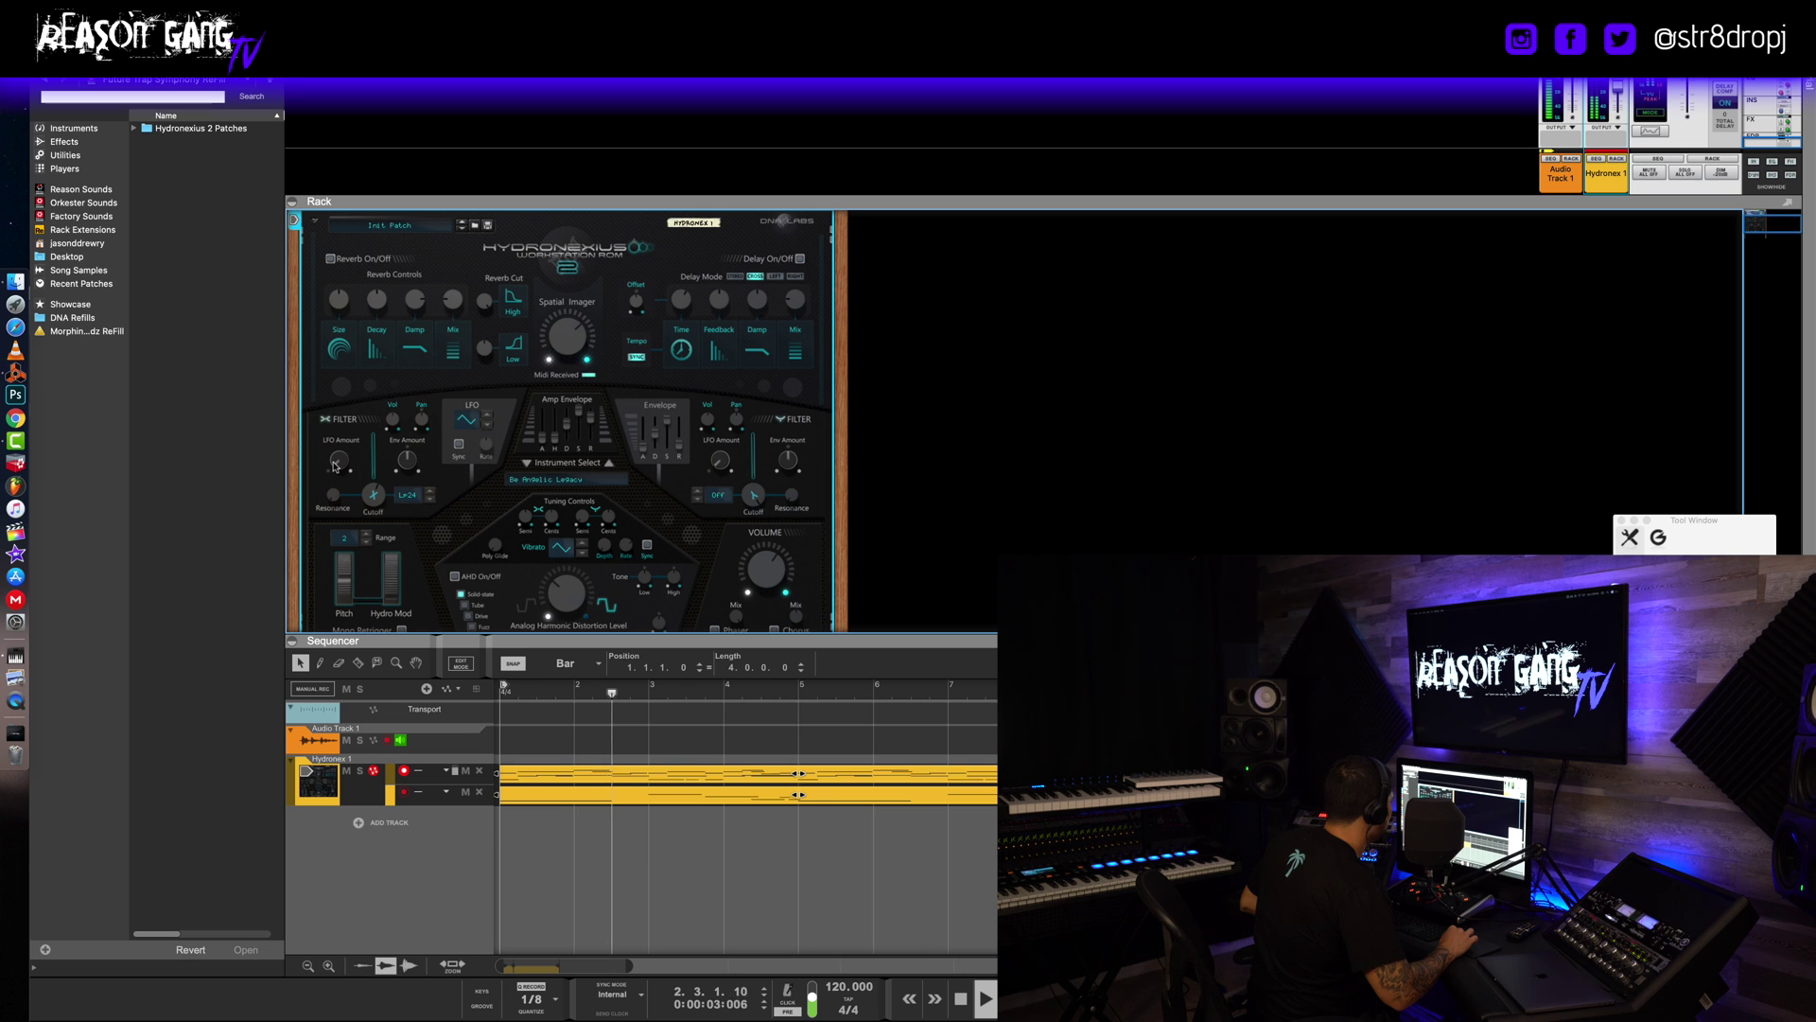
drag(339, 461, 338, 430)
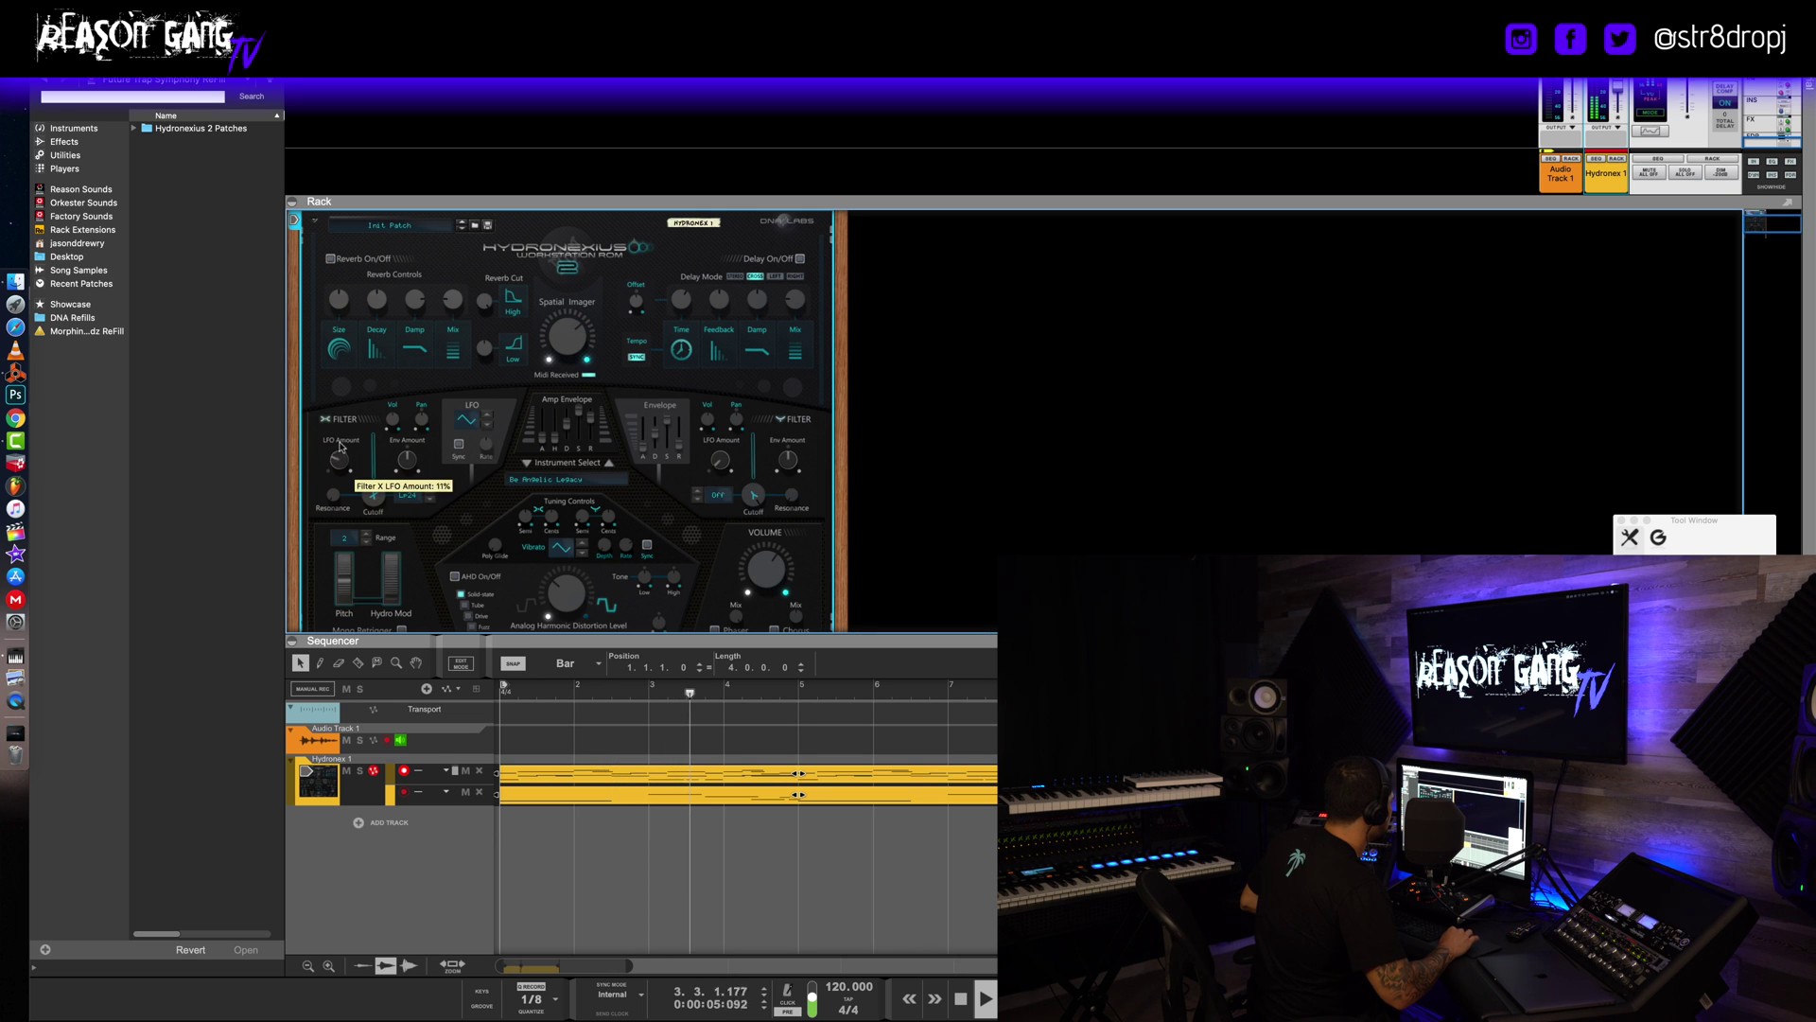
Sync the LFO to tempo at 1/64, and try Filter X types Lp12 and Comb, ending on Bn6.
click(459, 444)
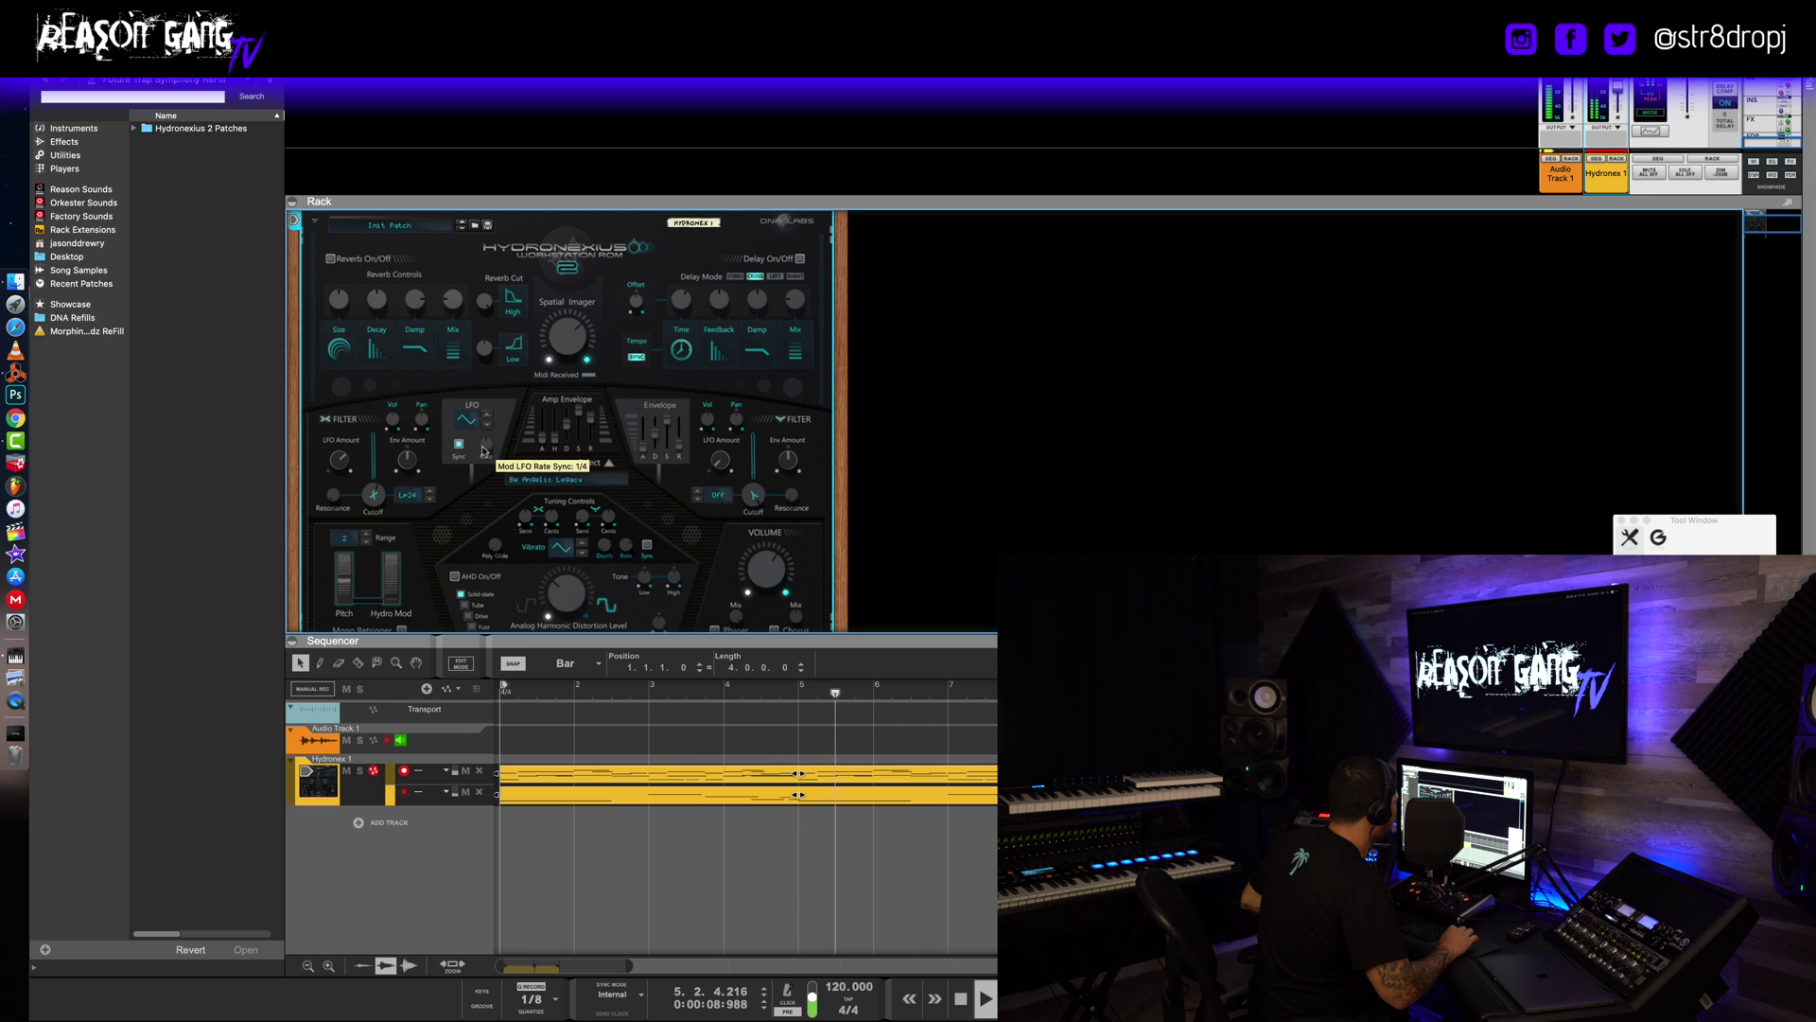
drag(484, 430, 483, 443)
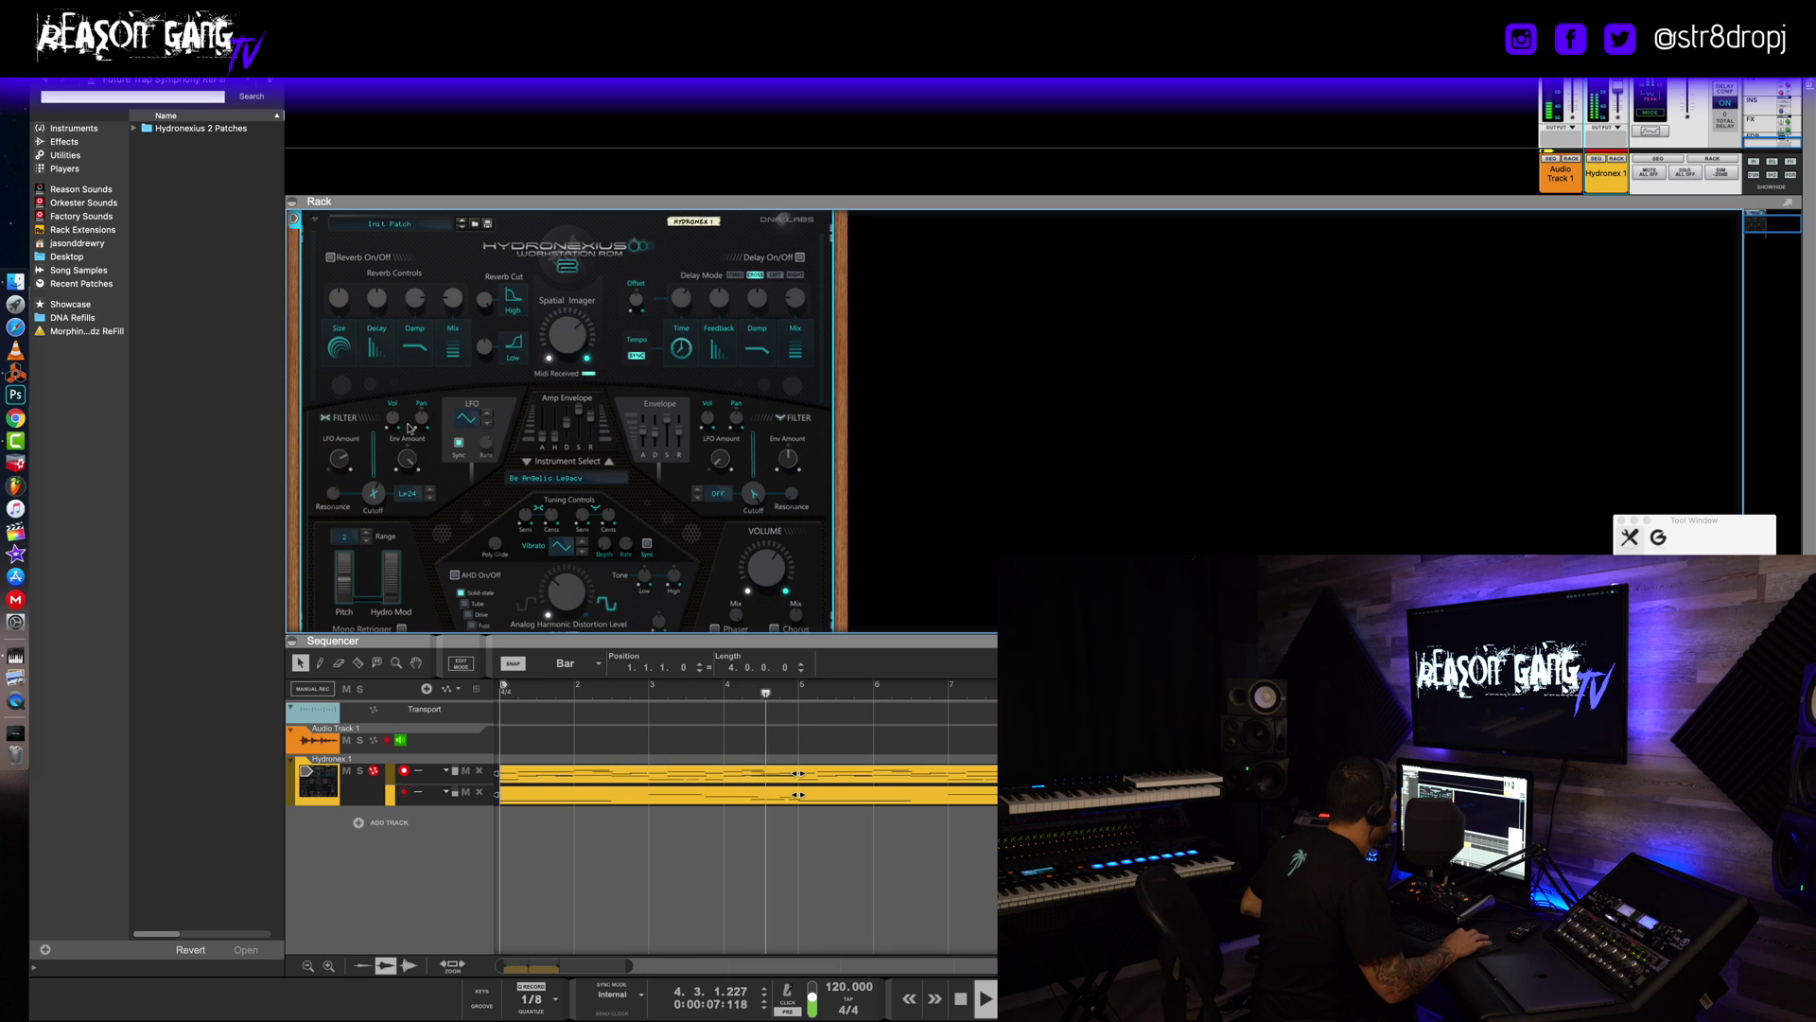
click(430, 493)
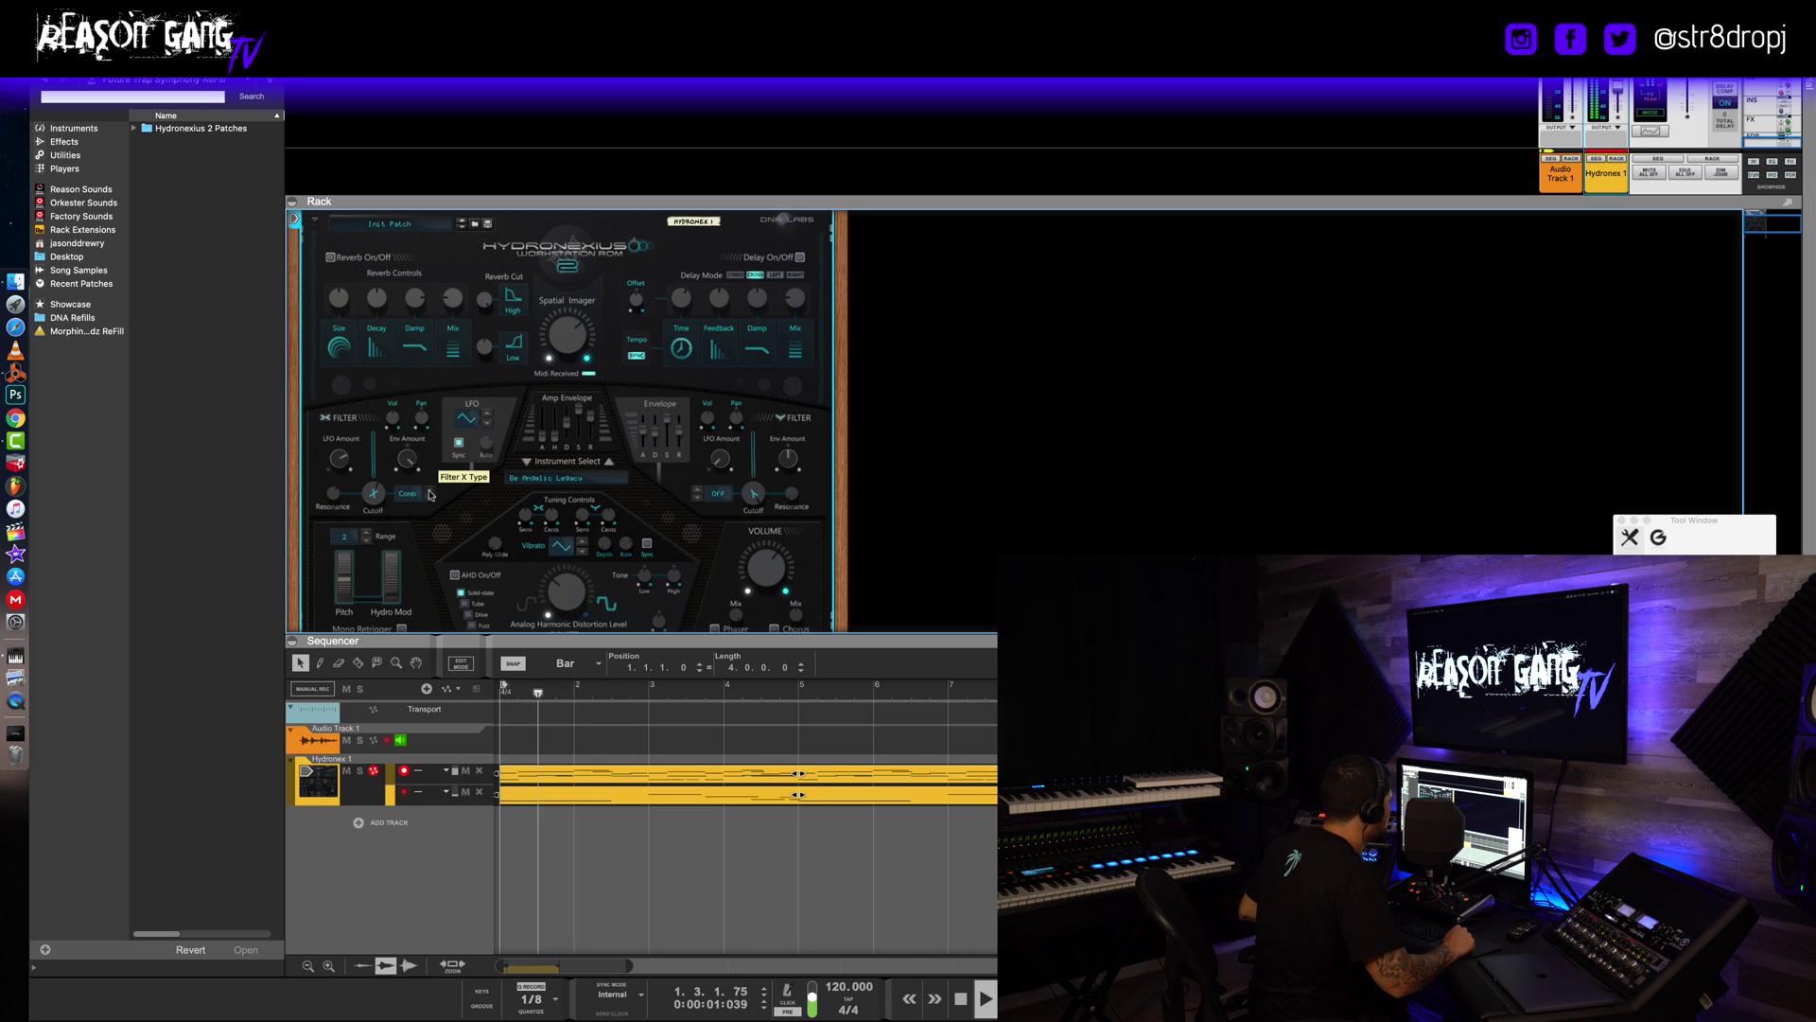
click(429, 496)
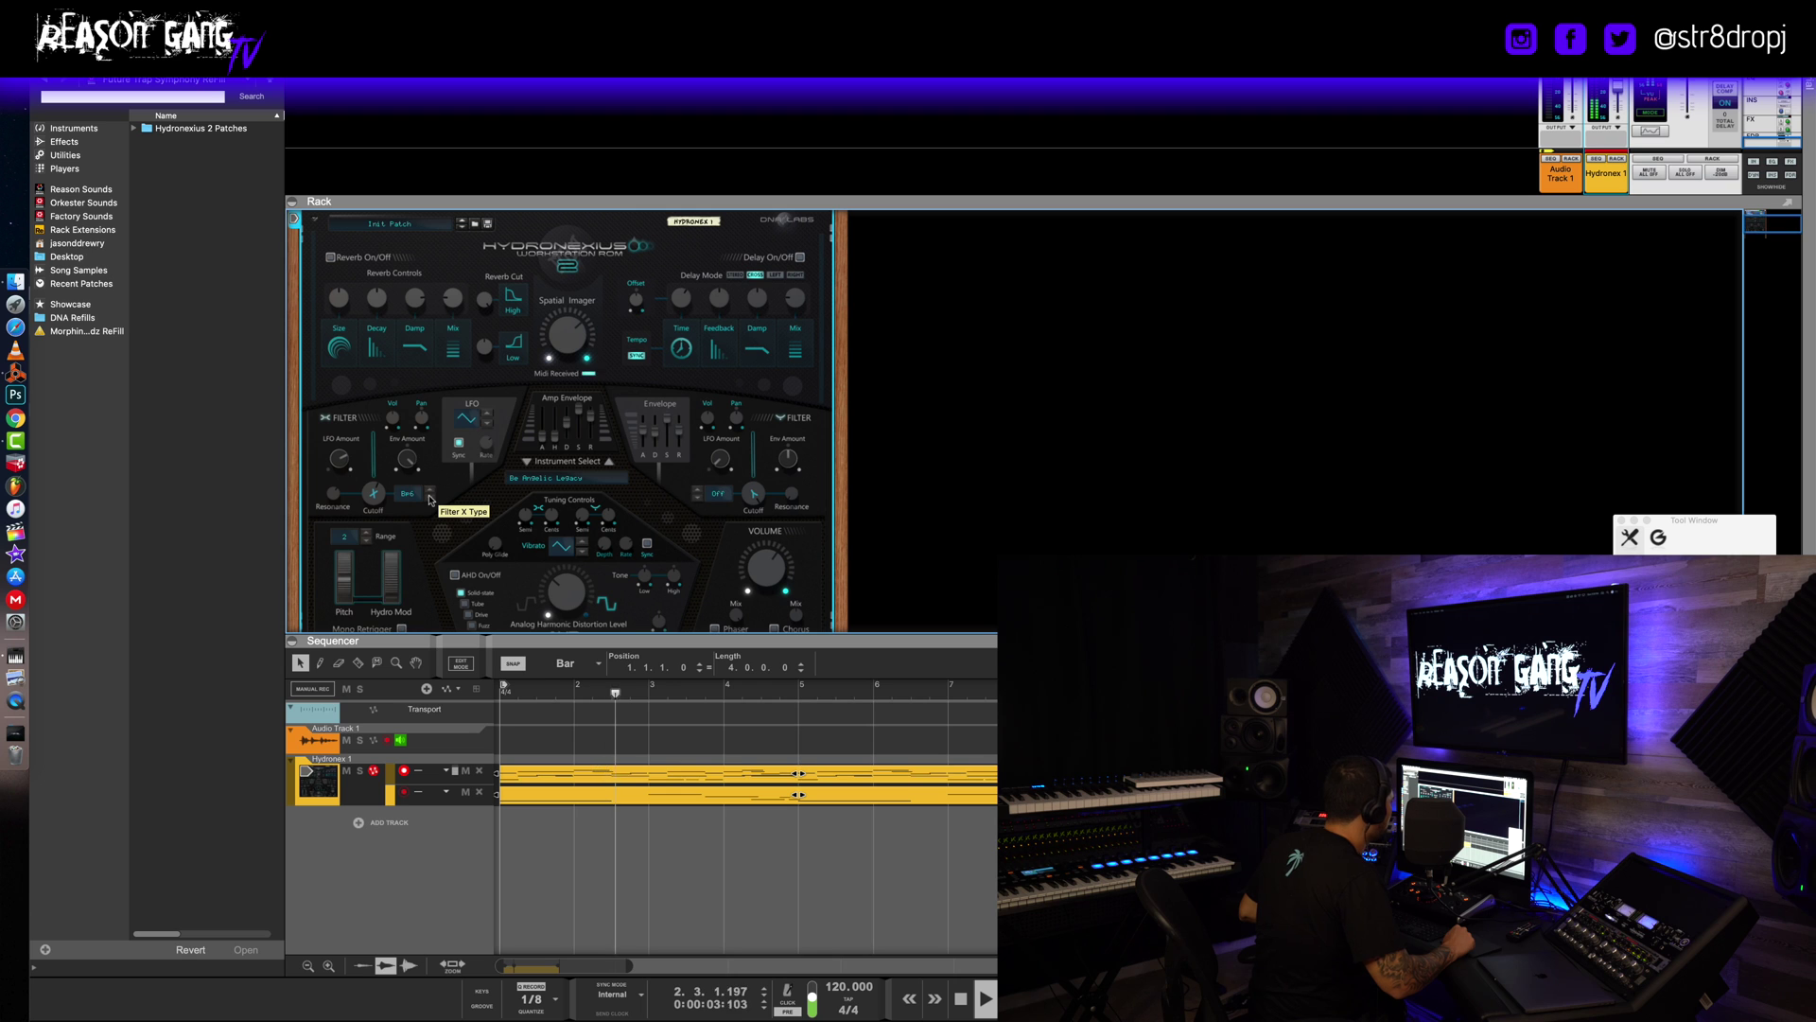
click(430, 498)
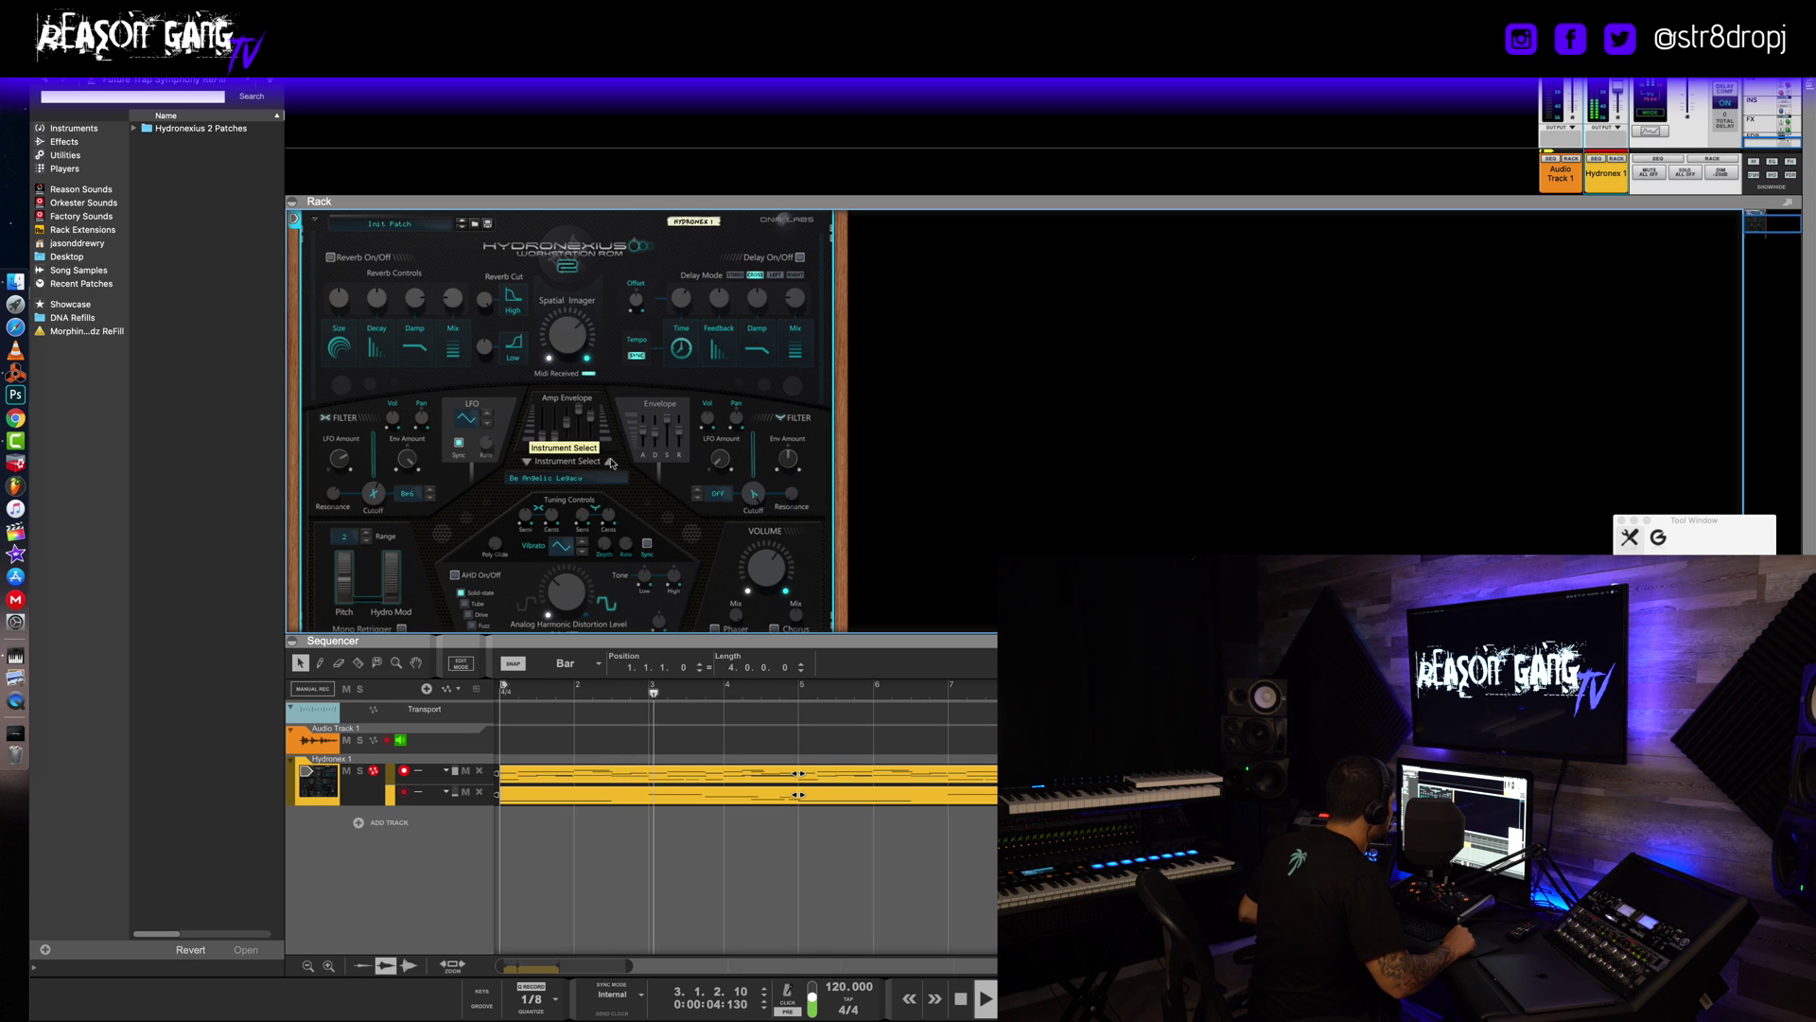
click(432, 491)
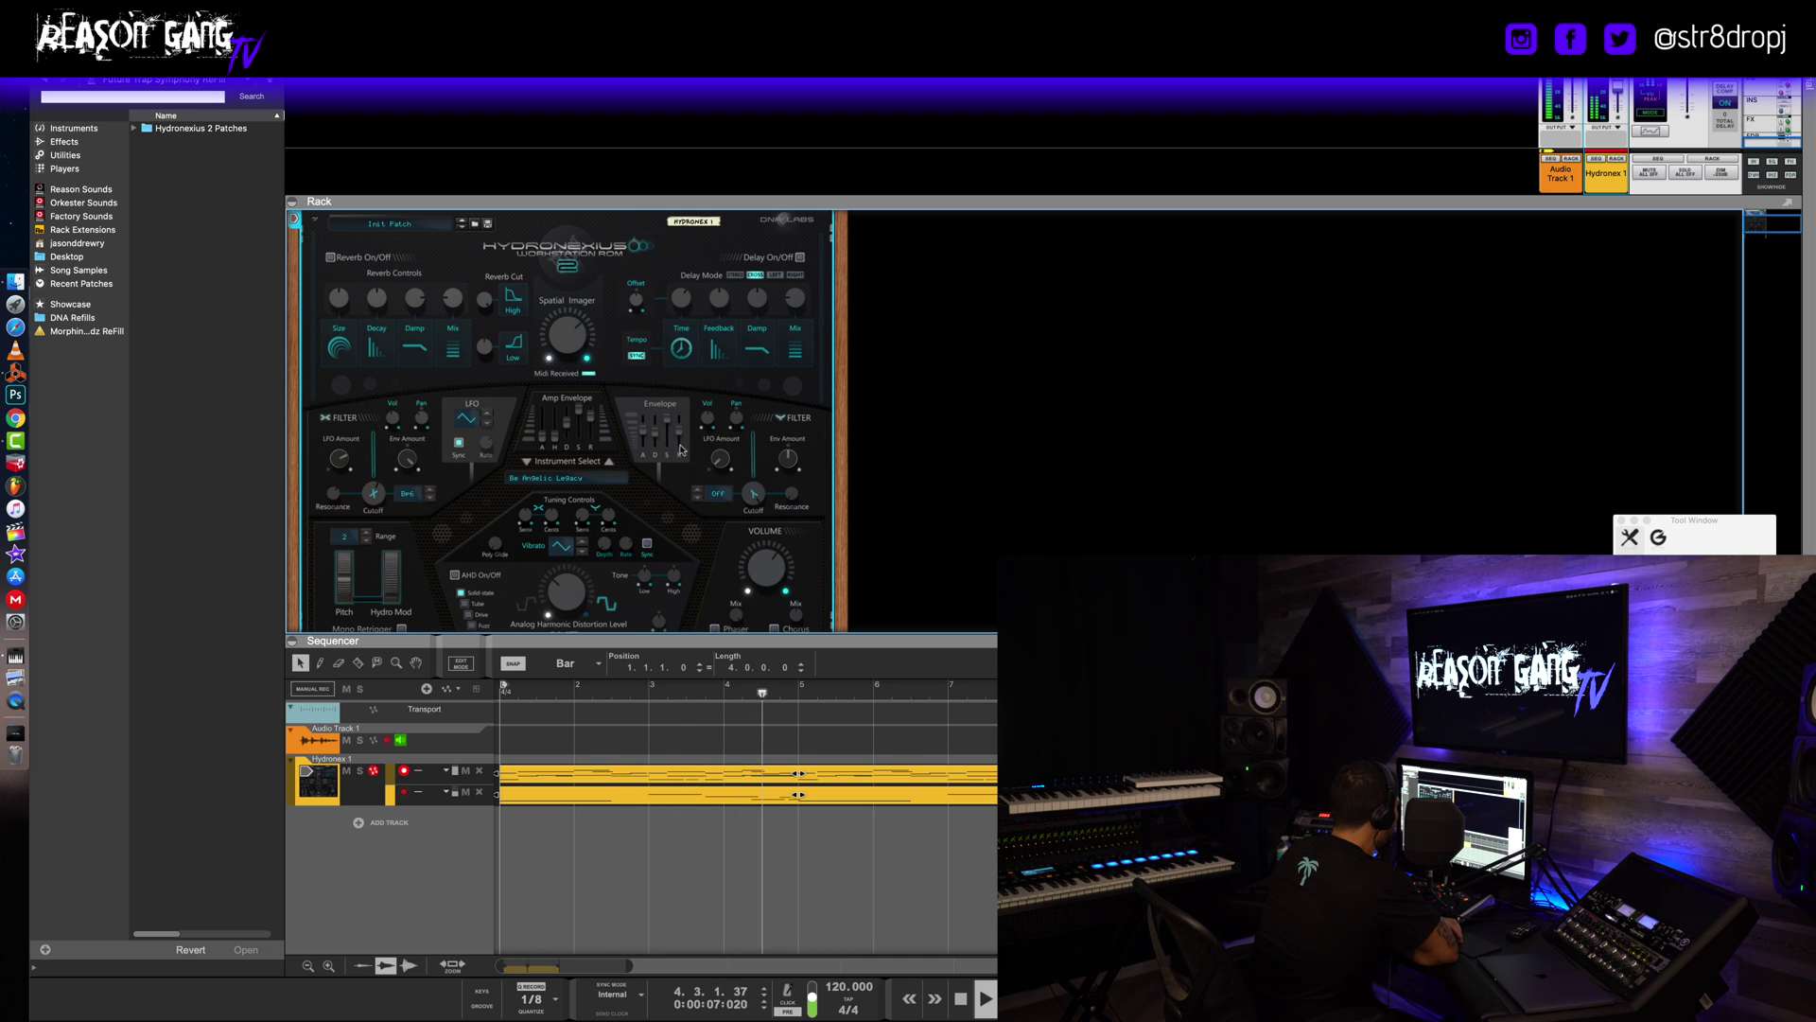
Enable Filter Y as Hp12 and change the LFO shape to Sine.
click(699, 491)
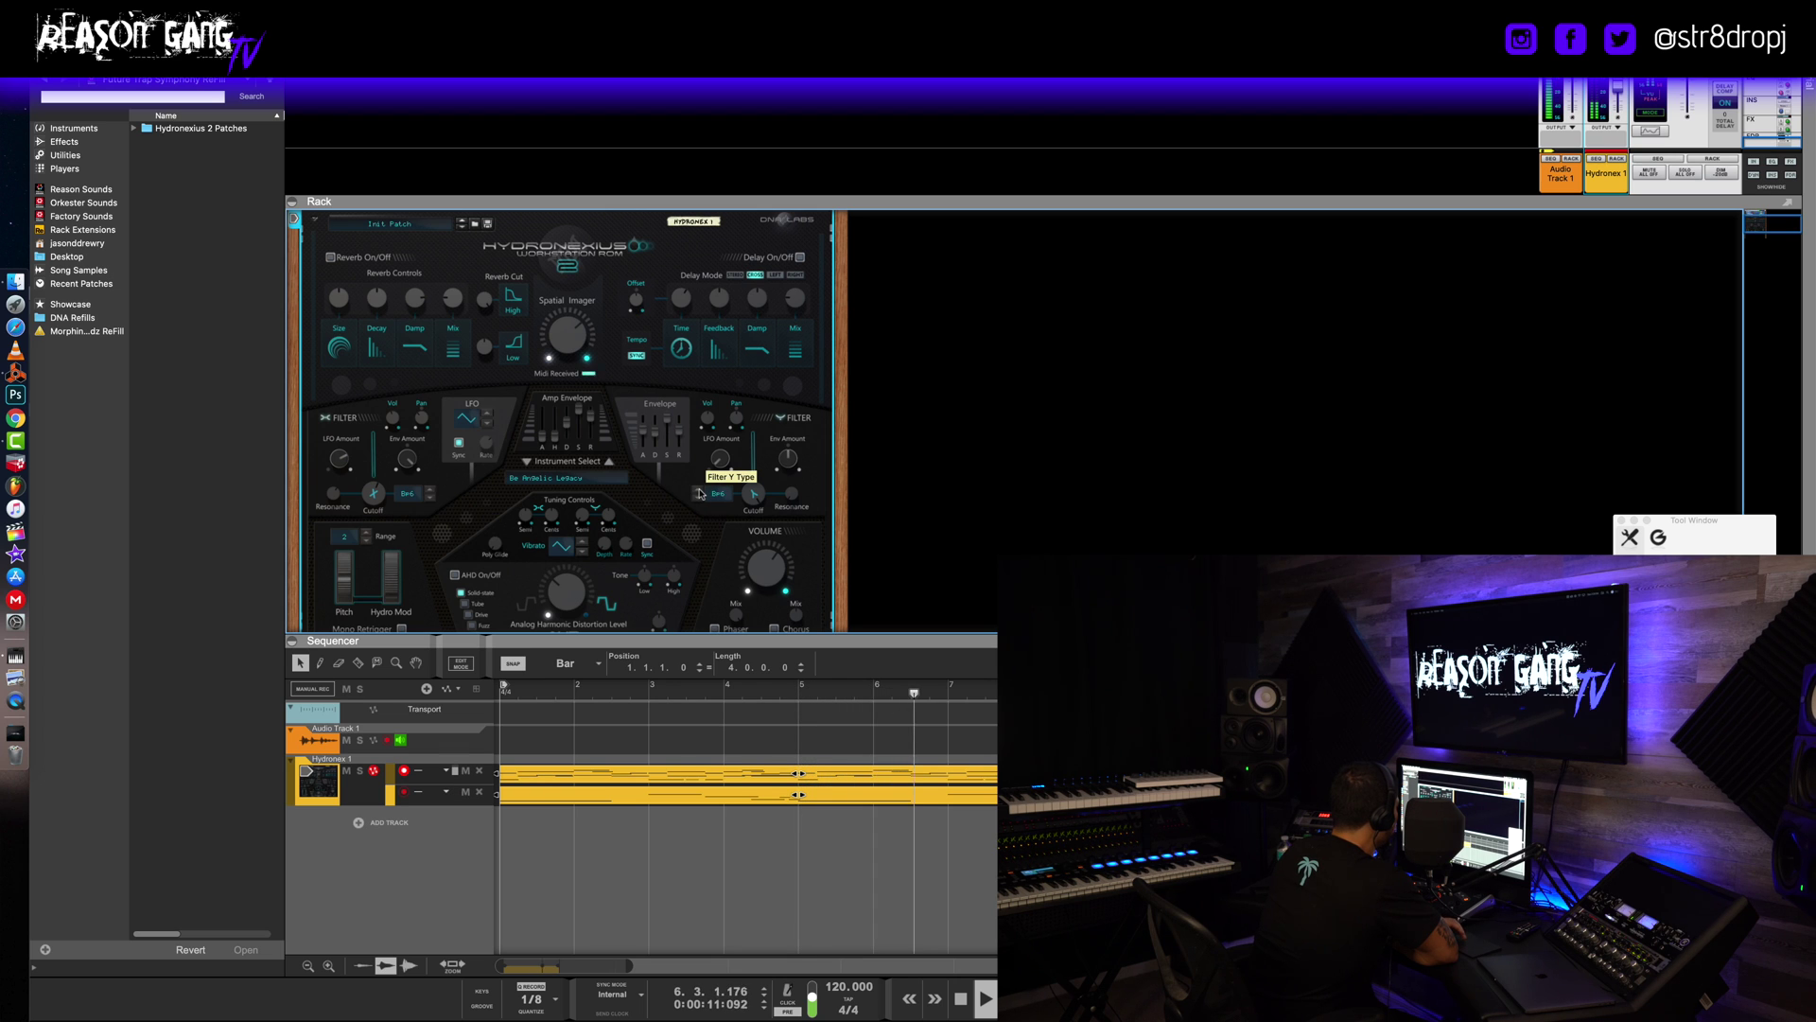
click(700, 493)
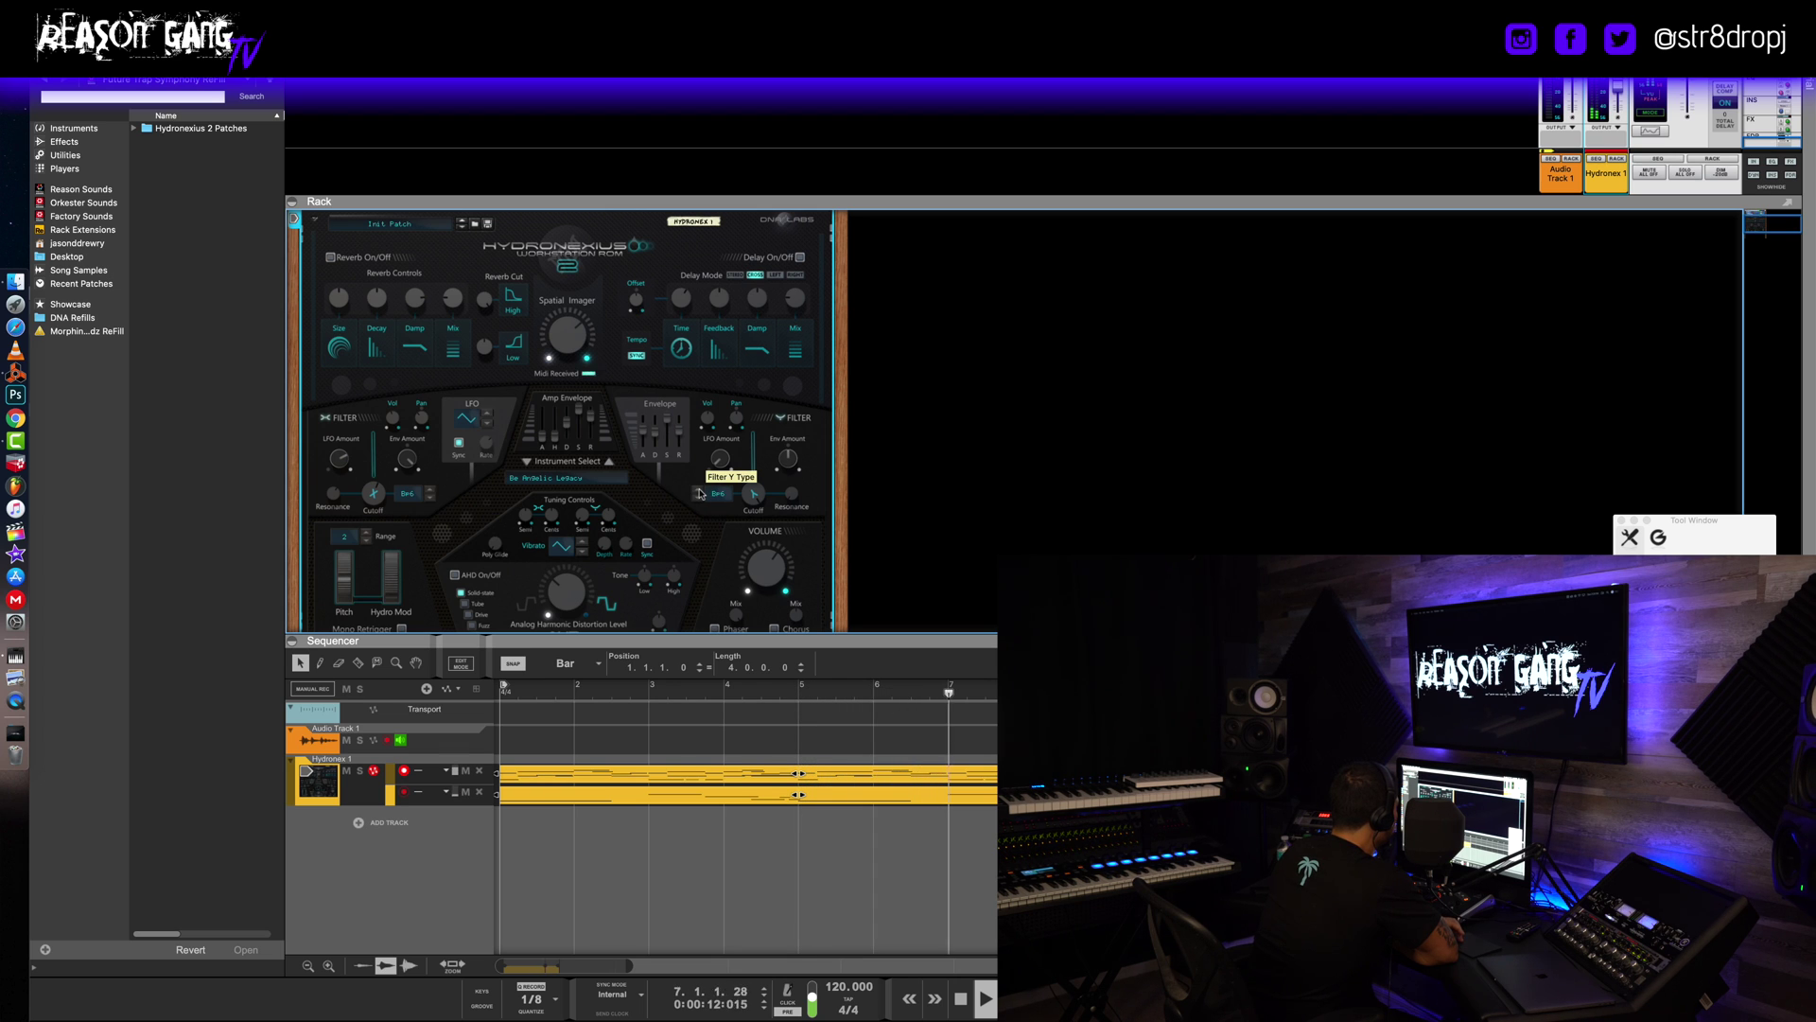
click(468, 427)
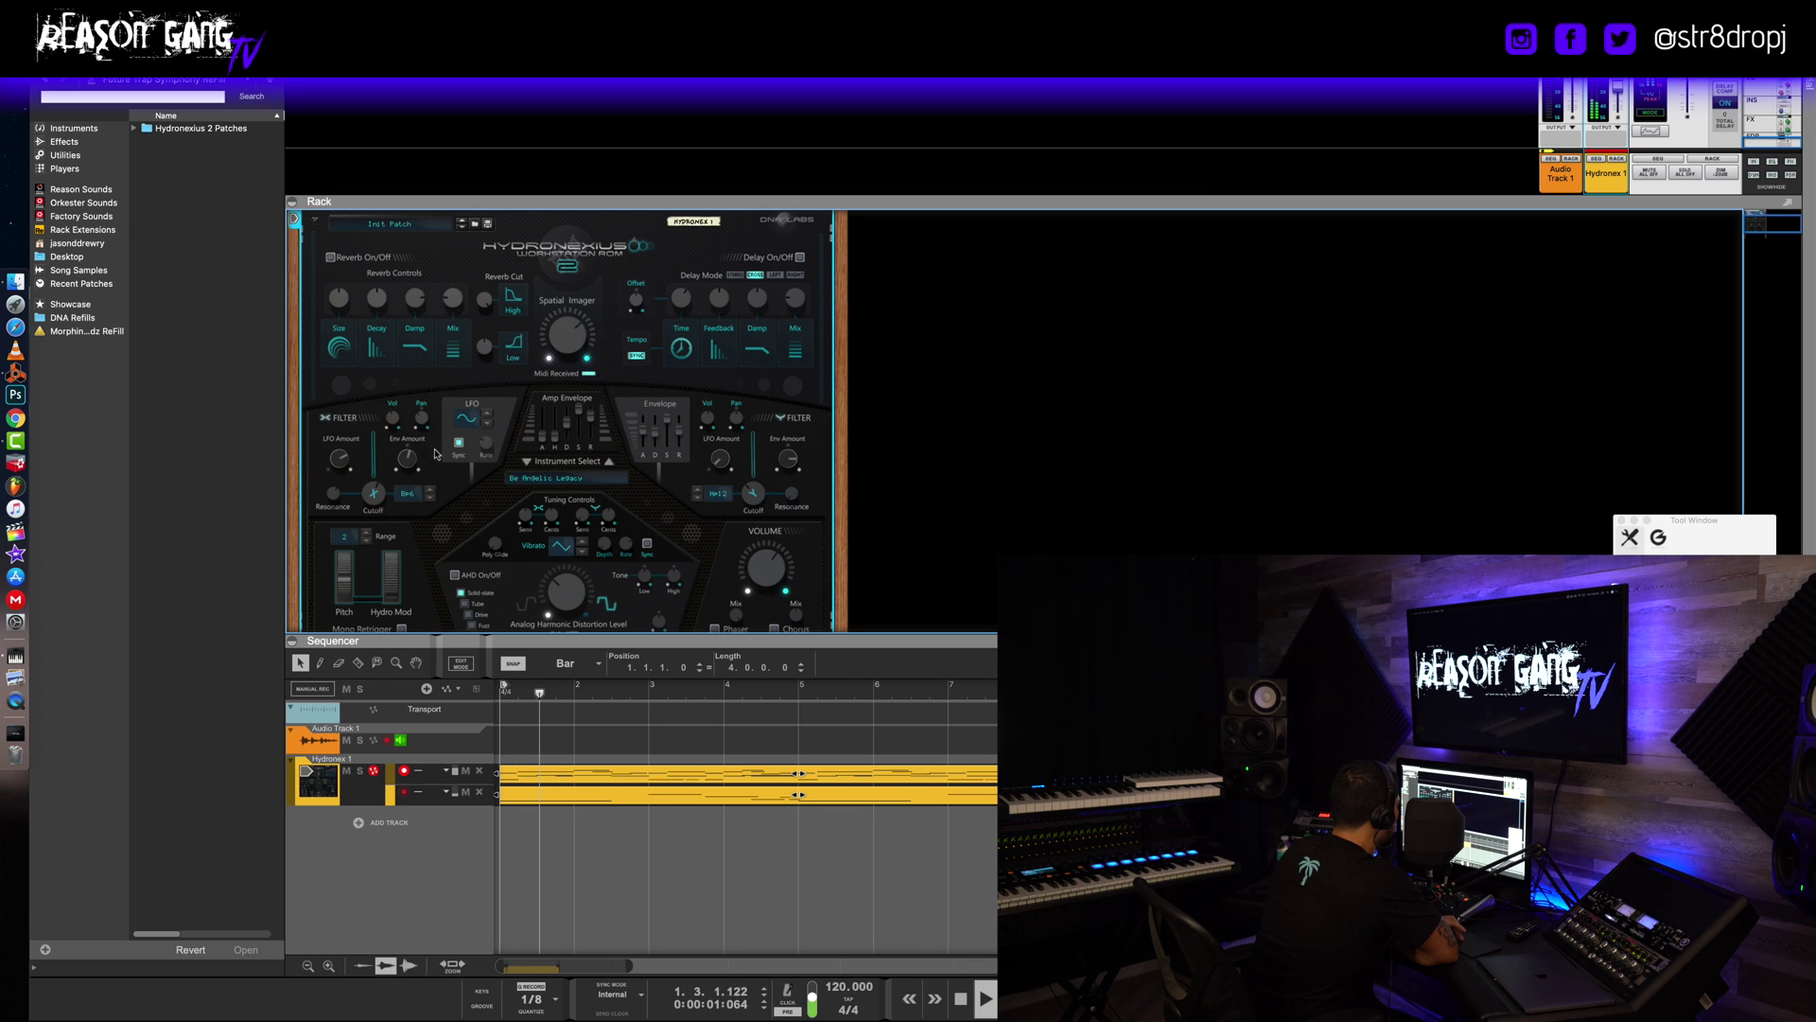
Lower the LFO amount to 53%, pan Filter Y to 28%, and raise its cutoff to 113 Hz.
drag(346, 468, 348, 471)
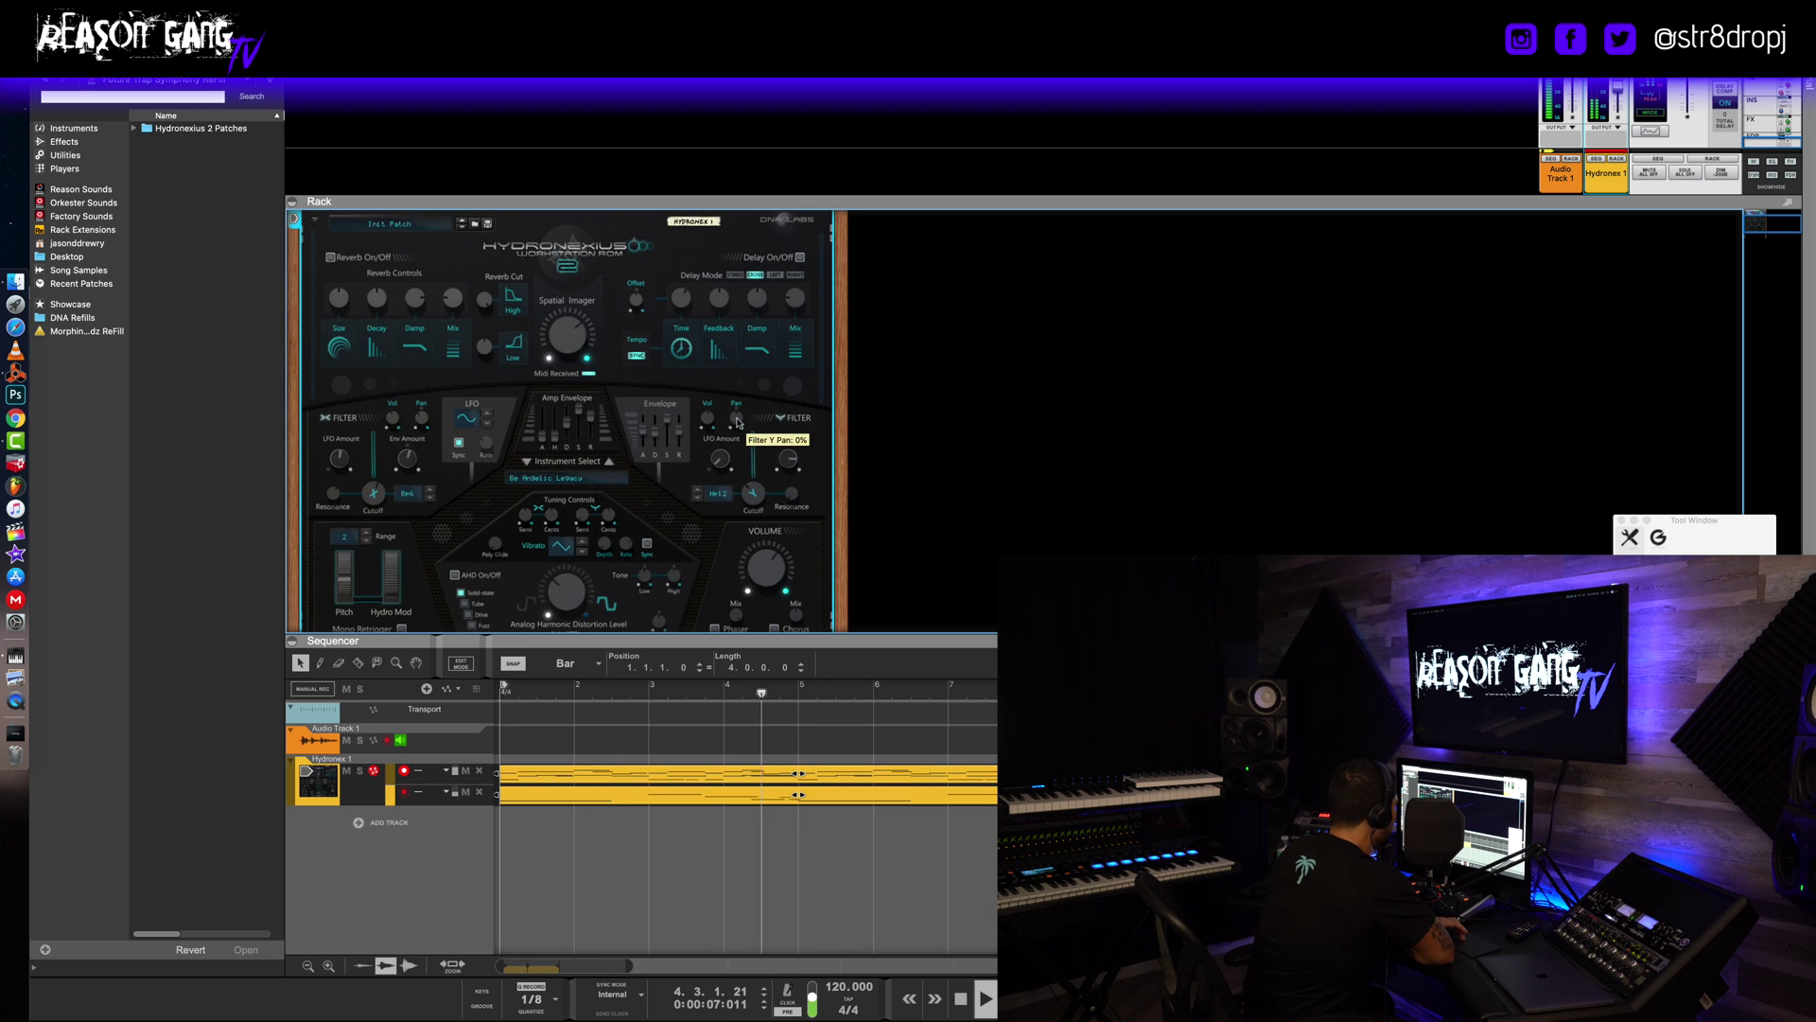
drag(739, 421, 737, 417)
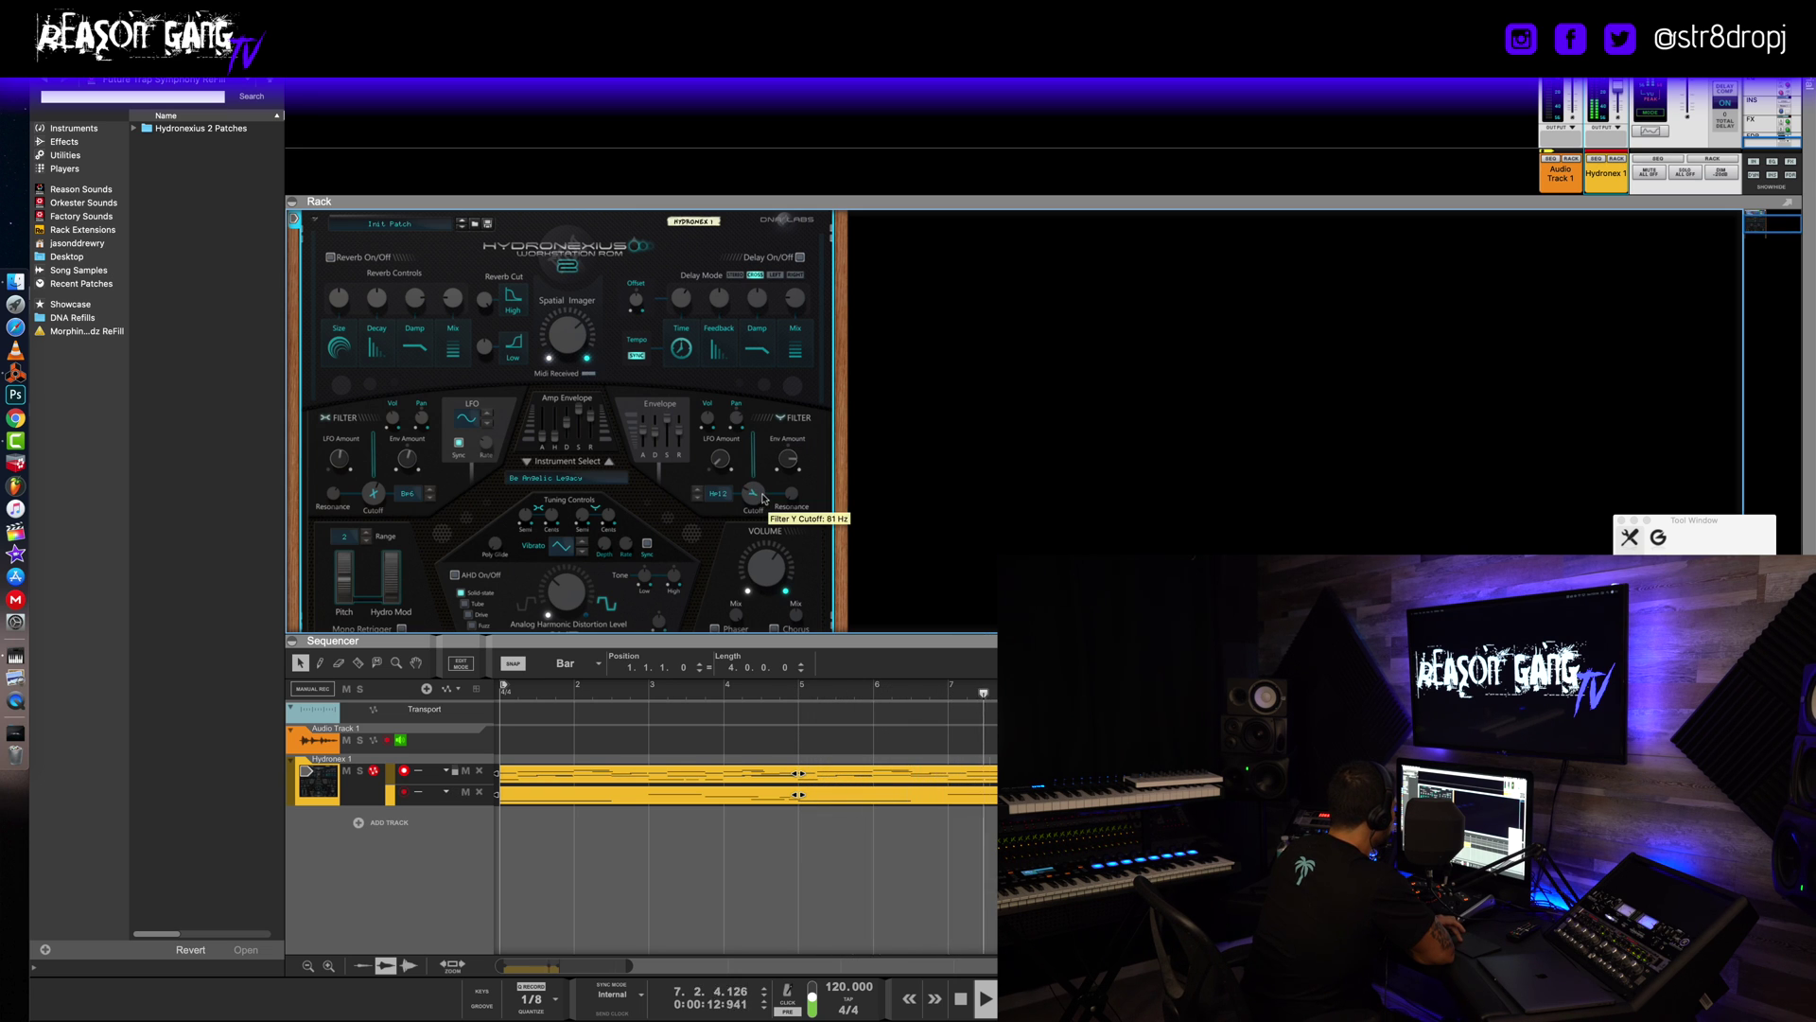
drag(764, 499, 764, 496)
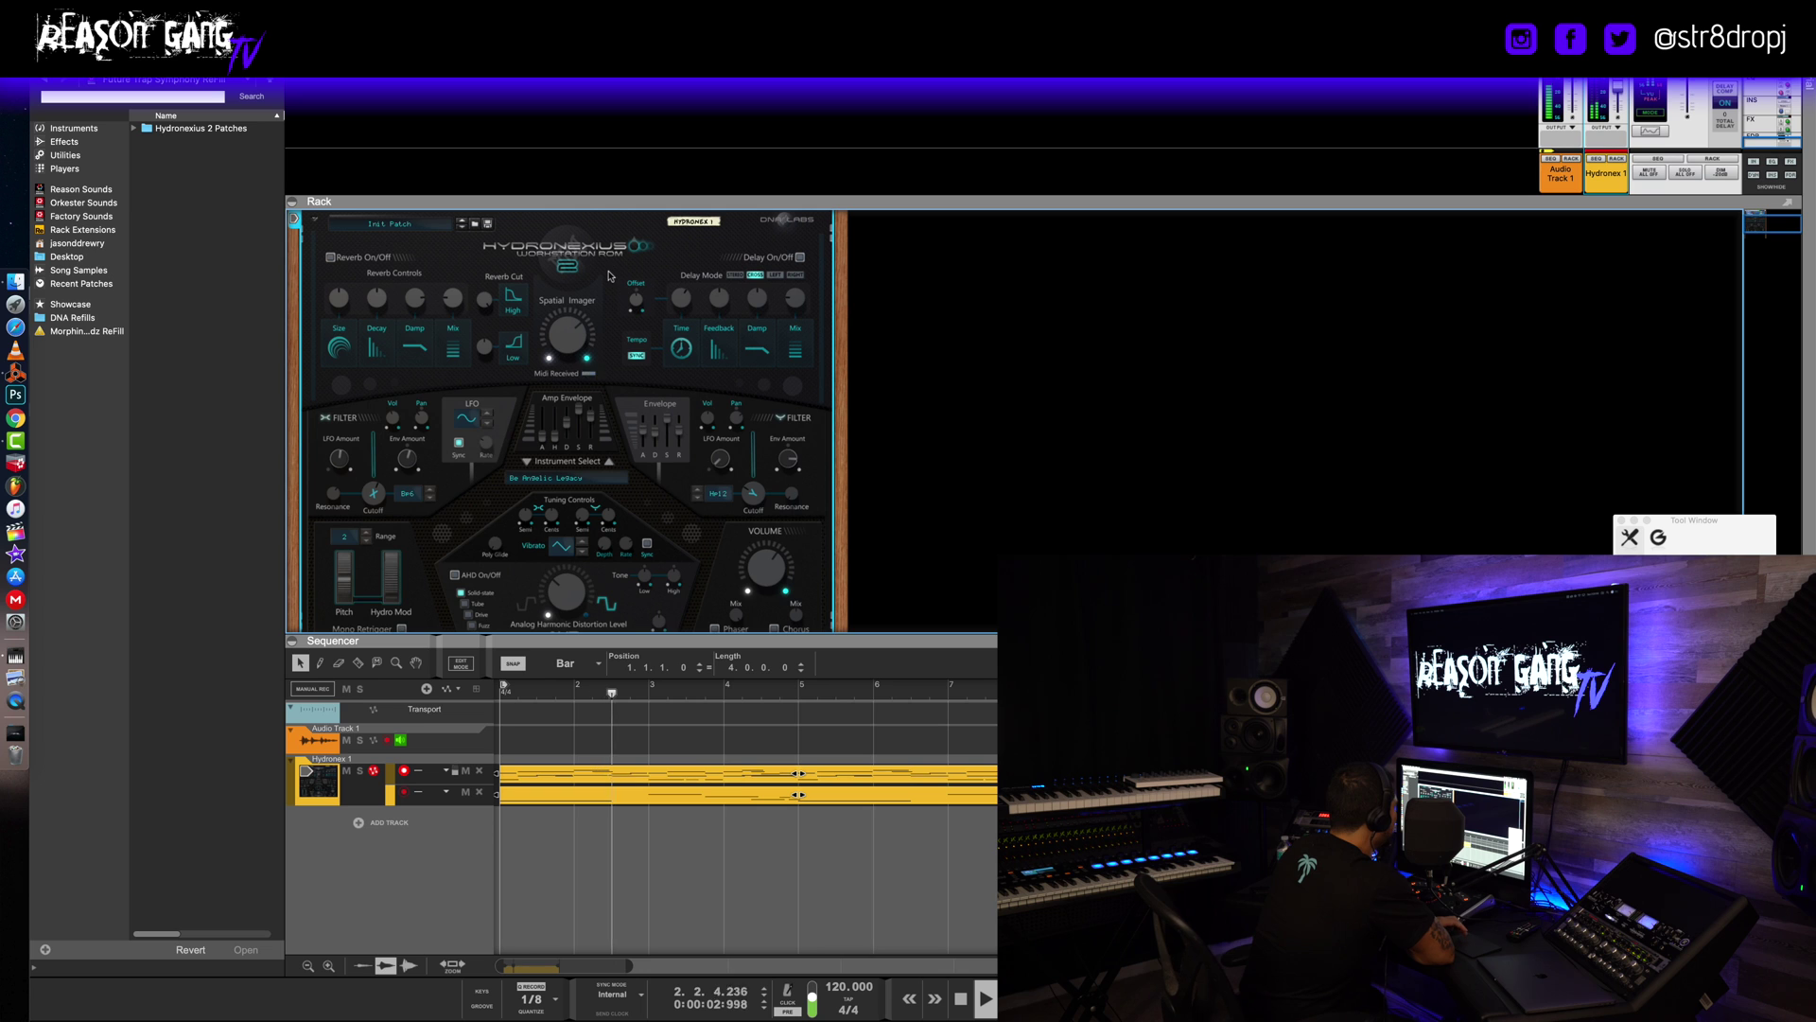
Set the Spatial Imager knob to 150% stereo width.
scroll(549, 473, up, 3)
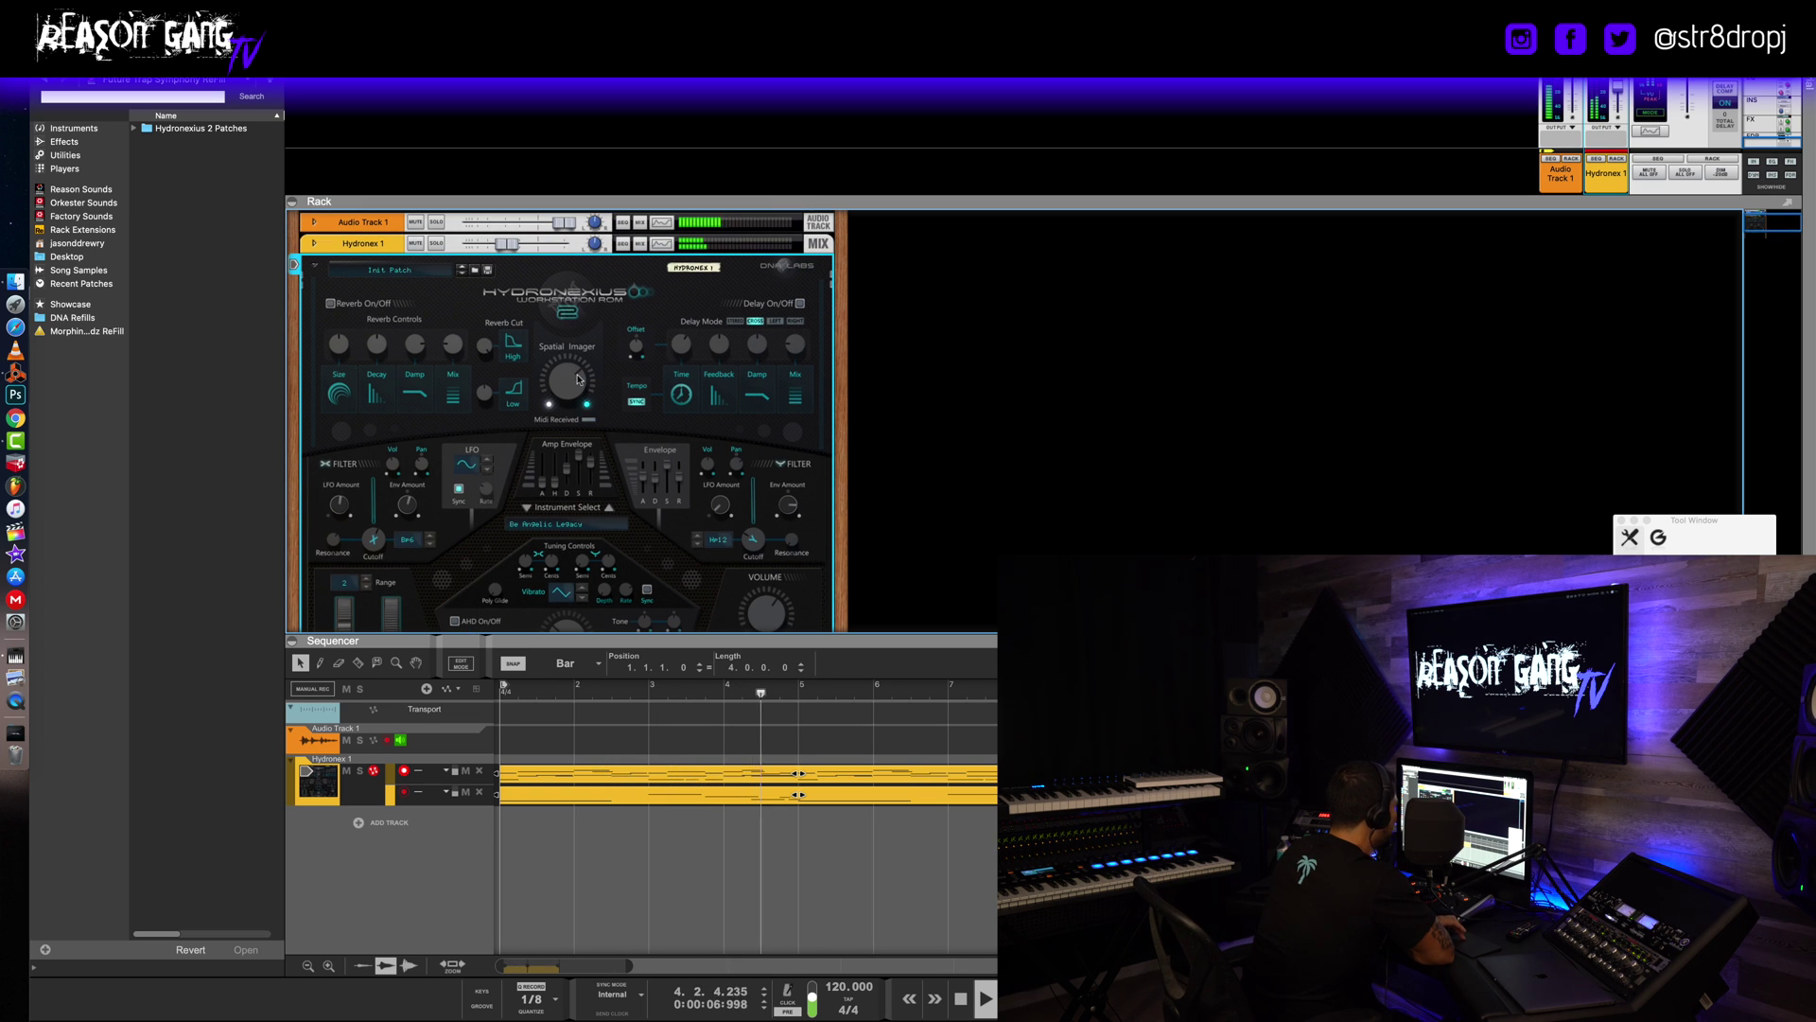
mouse_move(563, 382)
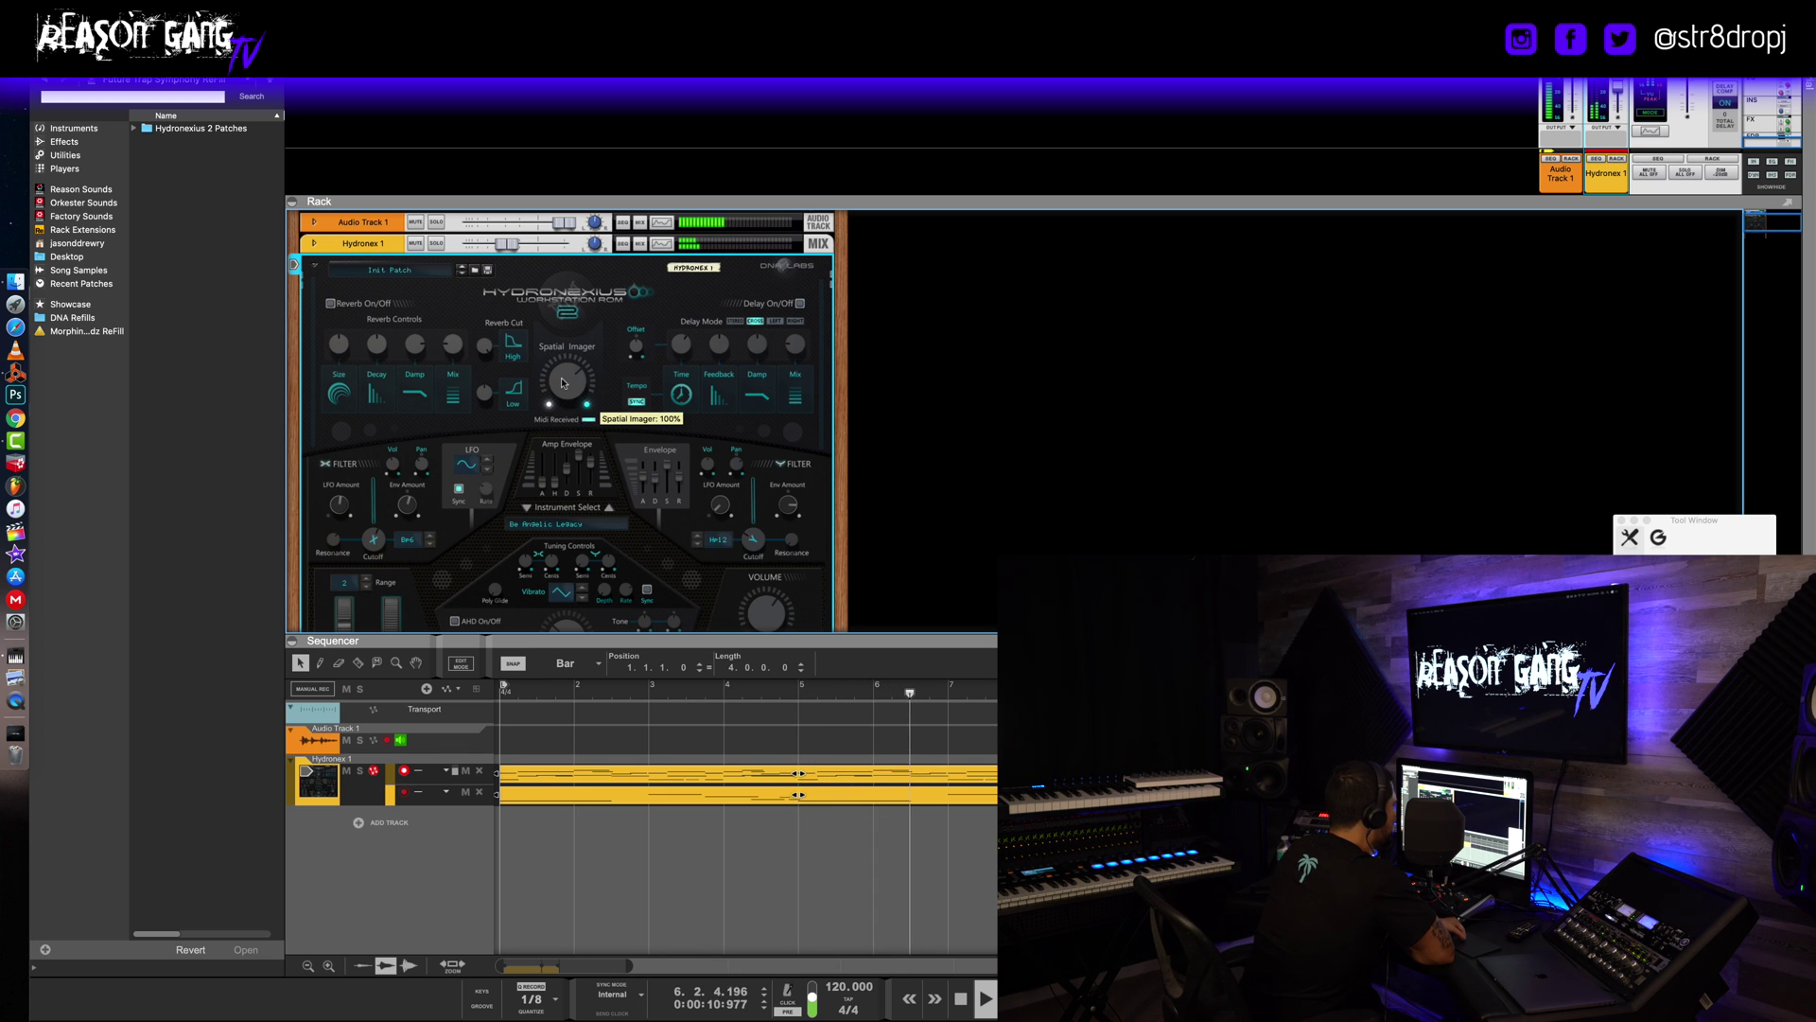
drag(562, 382, 564, 369)
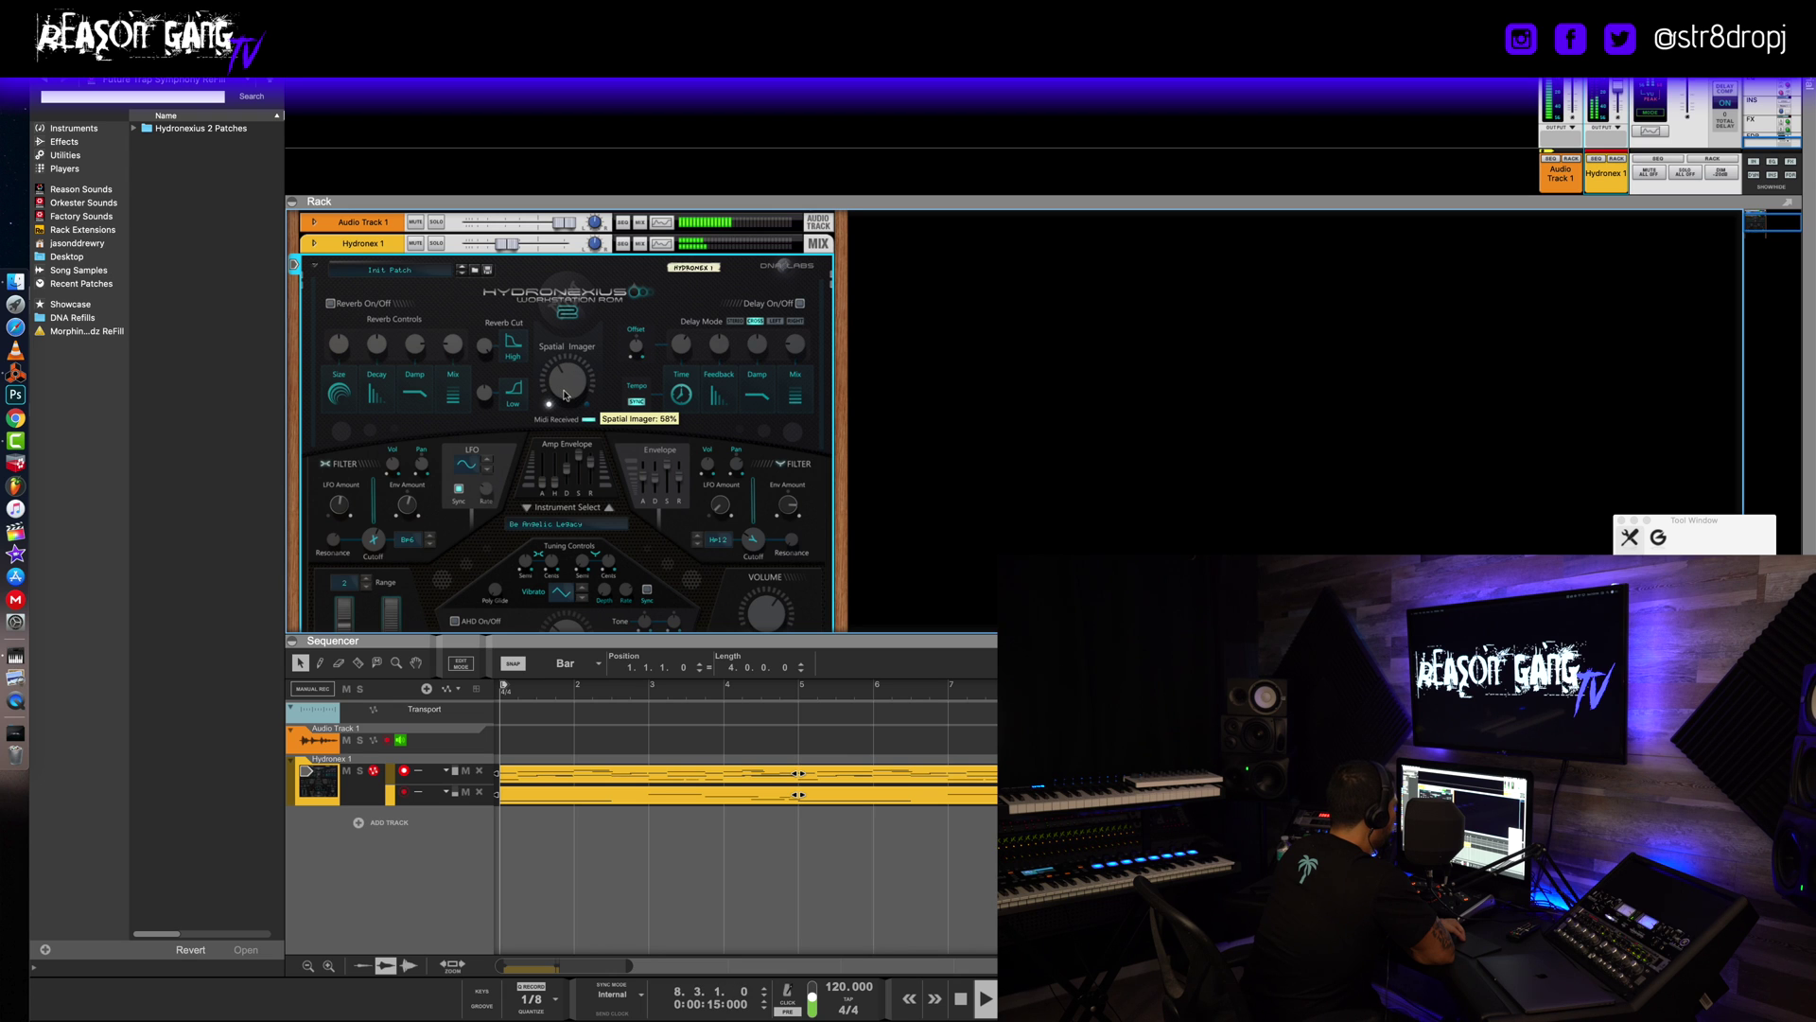
mouse_move(565, 377)
mouse_down()
mouse_move(565, 401)
mouse_move(568, 384)
mouse_up()
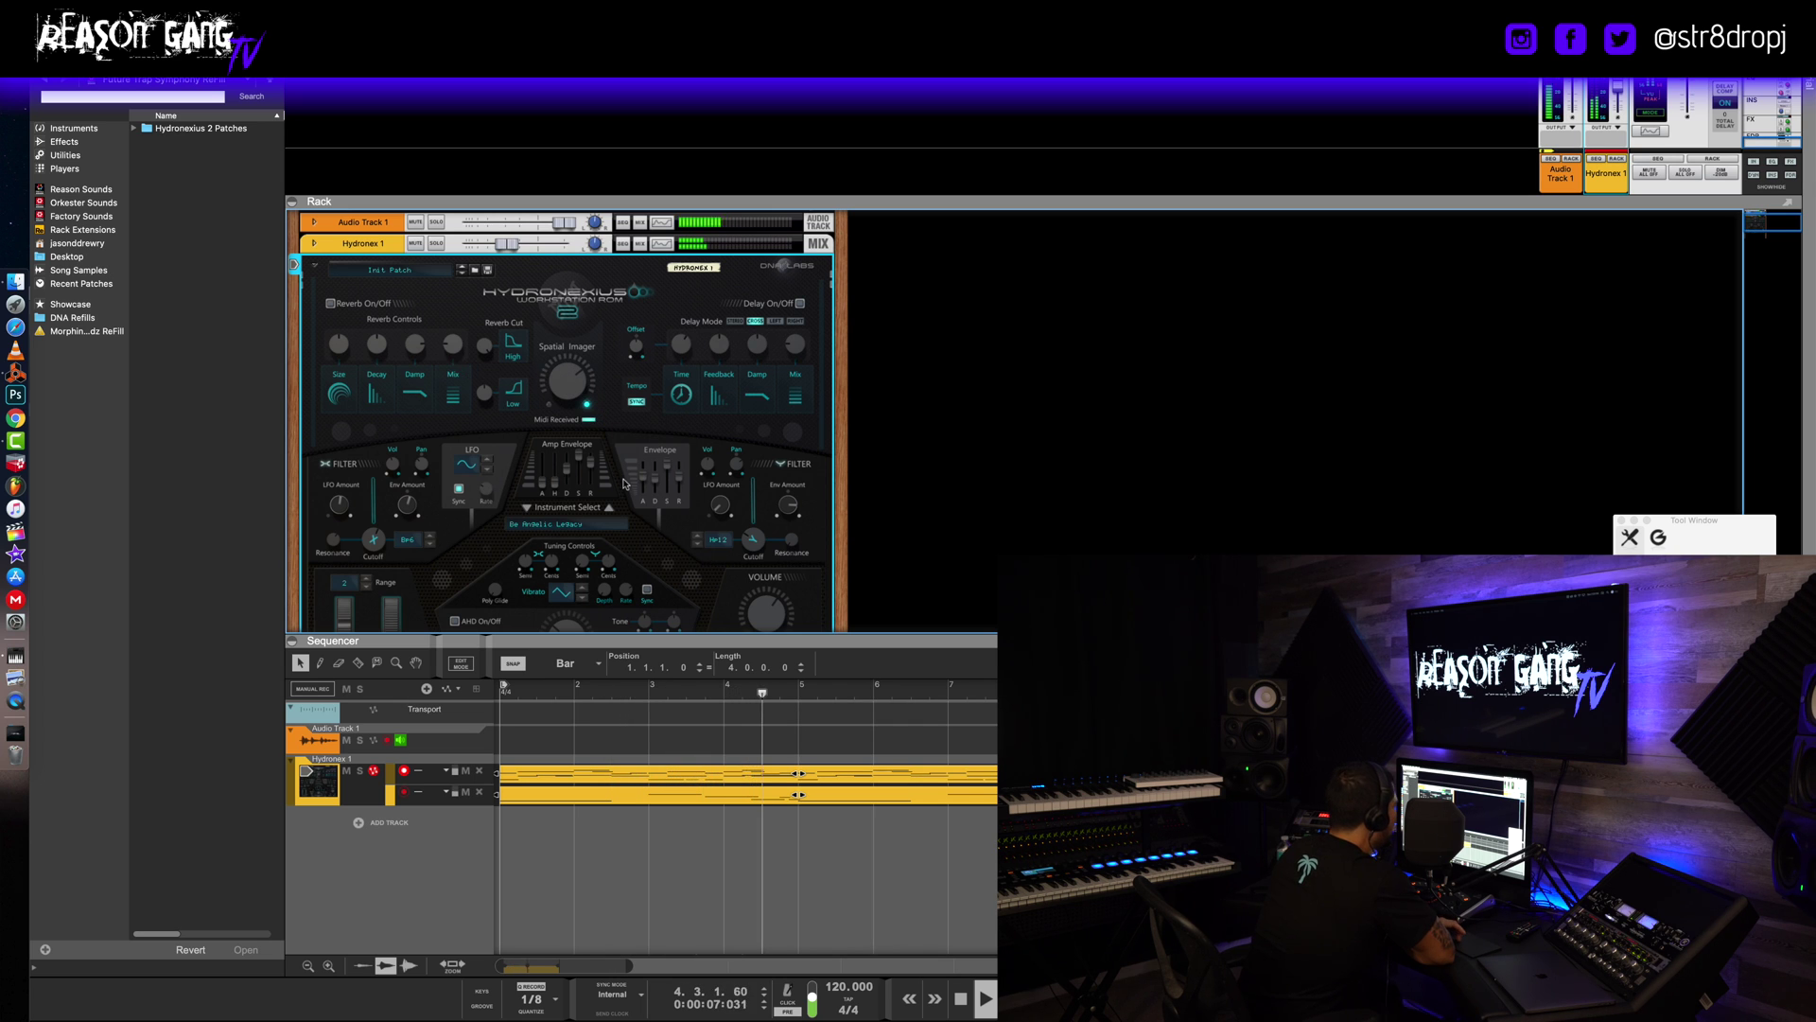
scroll(623, 484, down, 1)
Turn on the delay effect and bring the reverb mix to about 31%.
scroll(624, 484, down, 1)
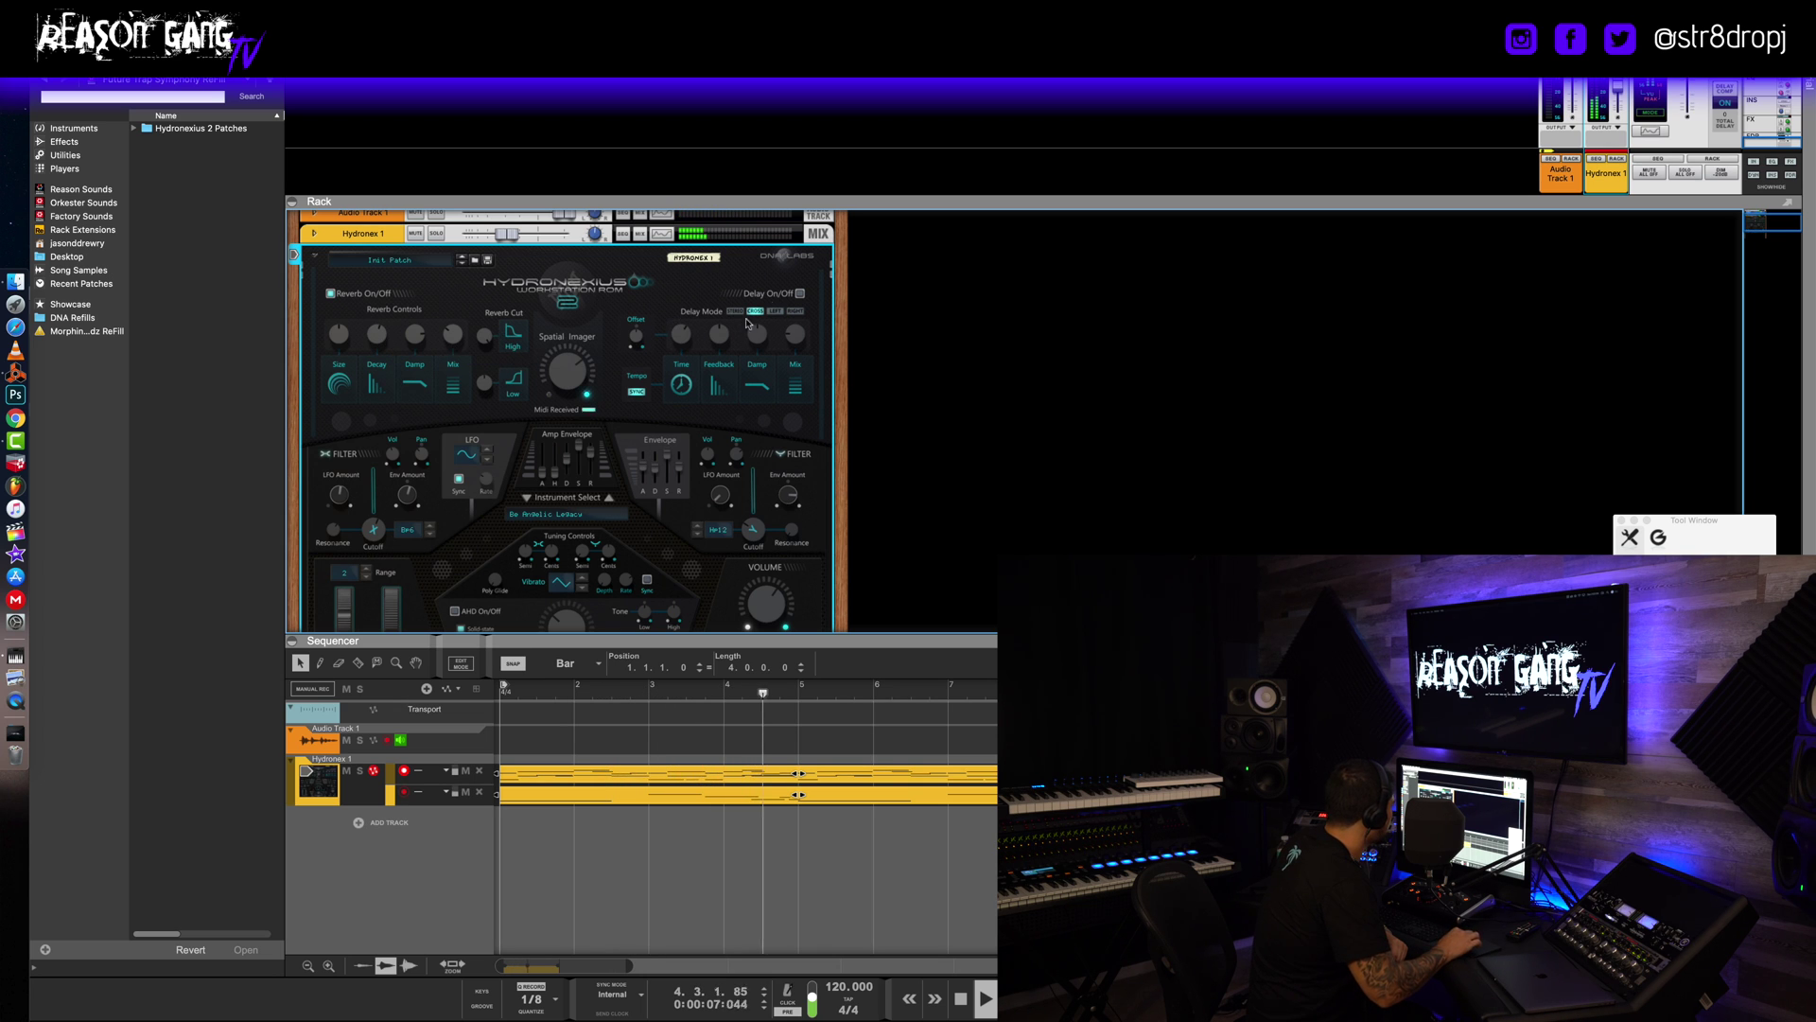
click(799, 294)
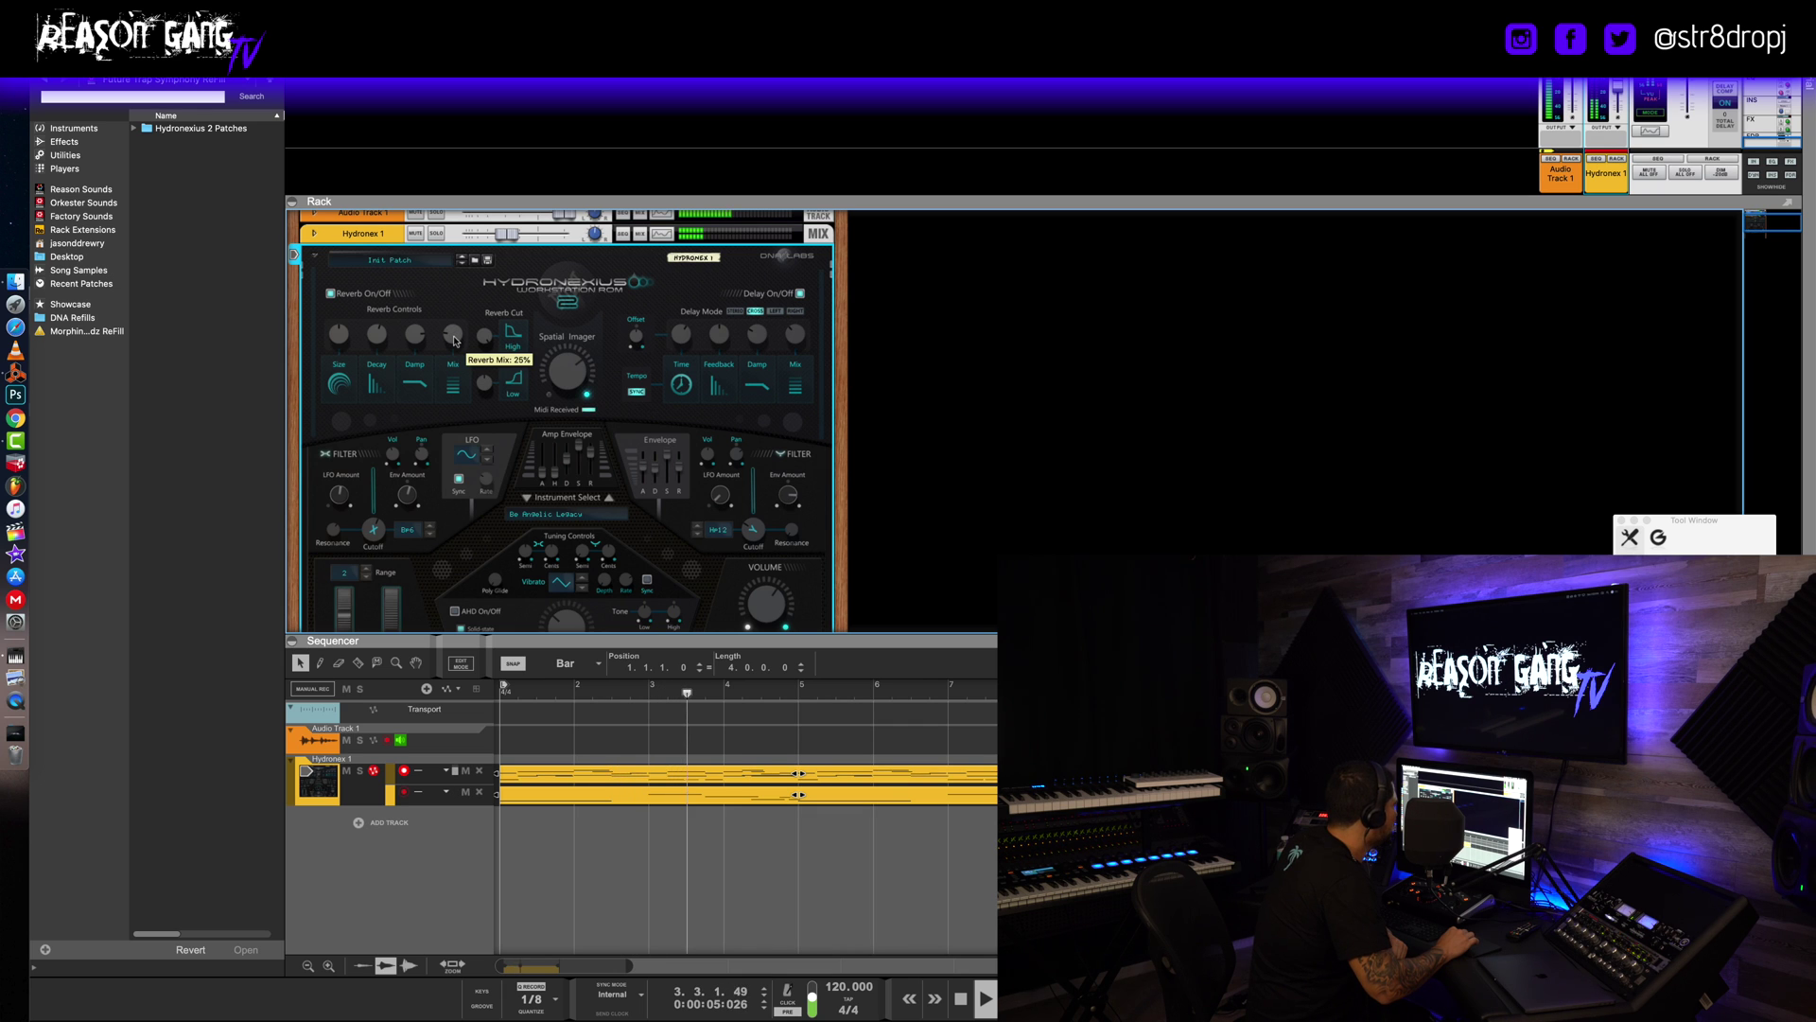
scroll(454, 340, down, 3)
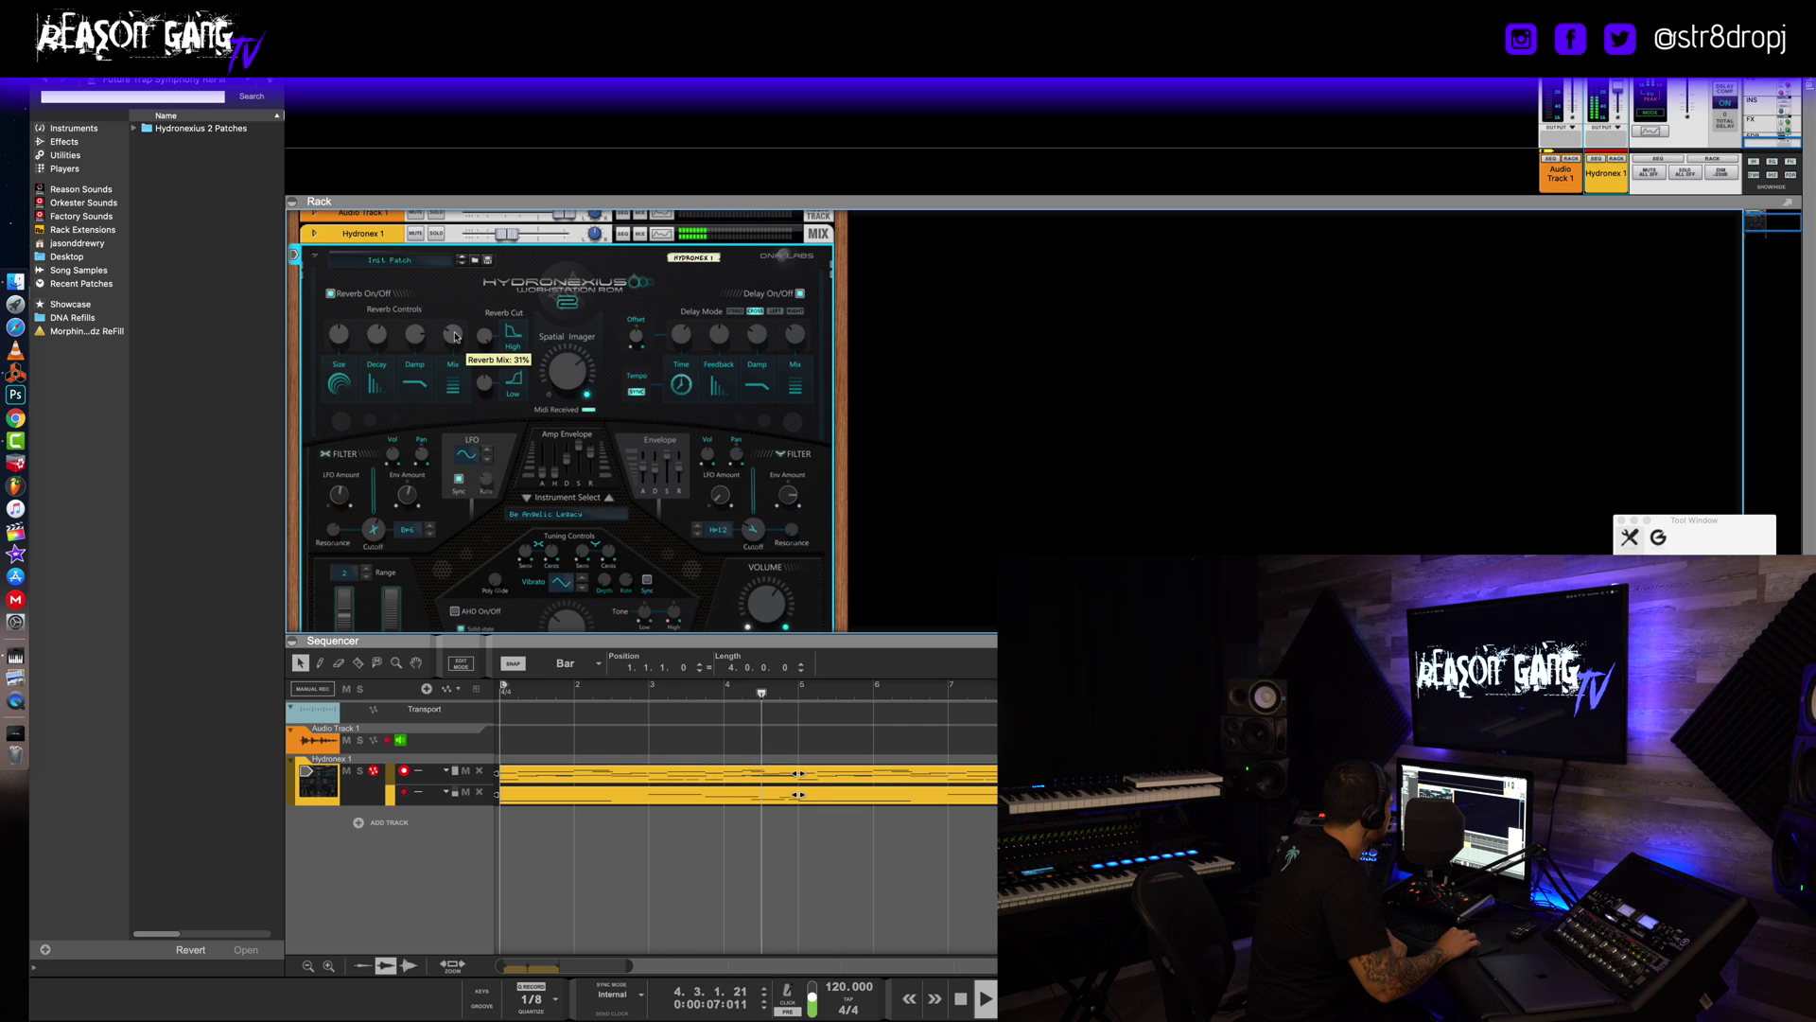
Add Analog Harmonic Distortion with Tube character at a 17% level.
scroll(516, 506, down, 2)
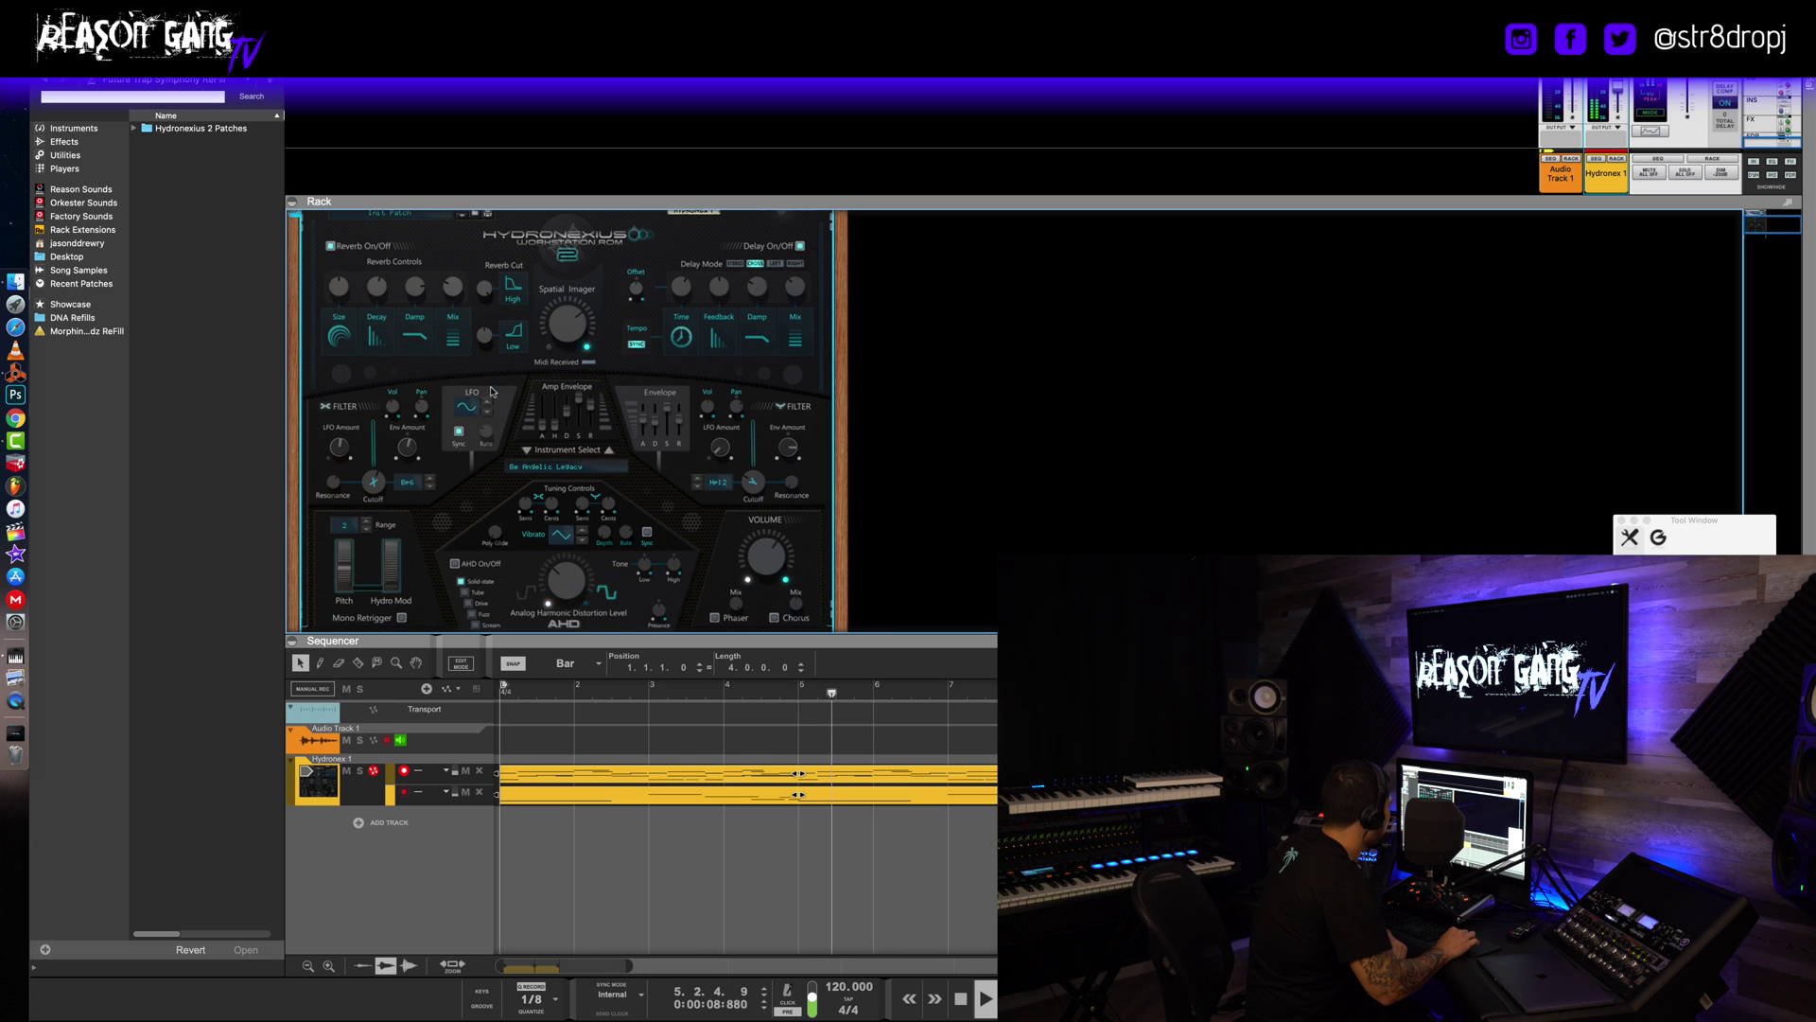
scroll(515, 506, down, 1)
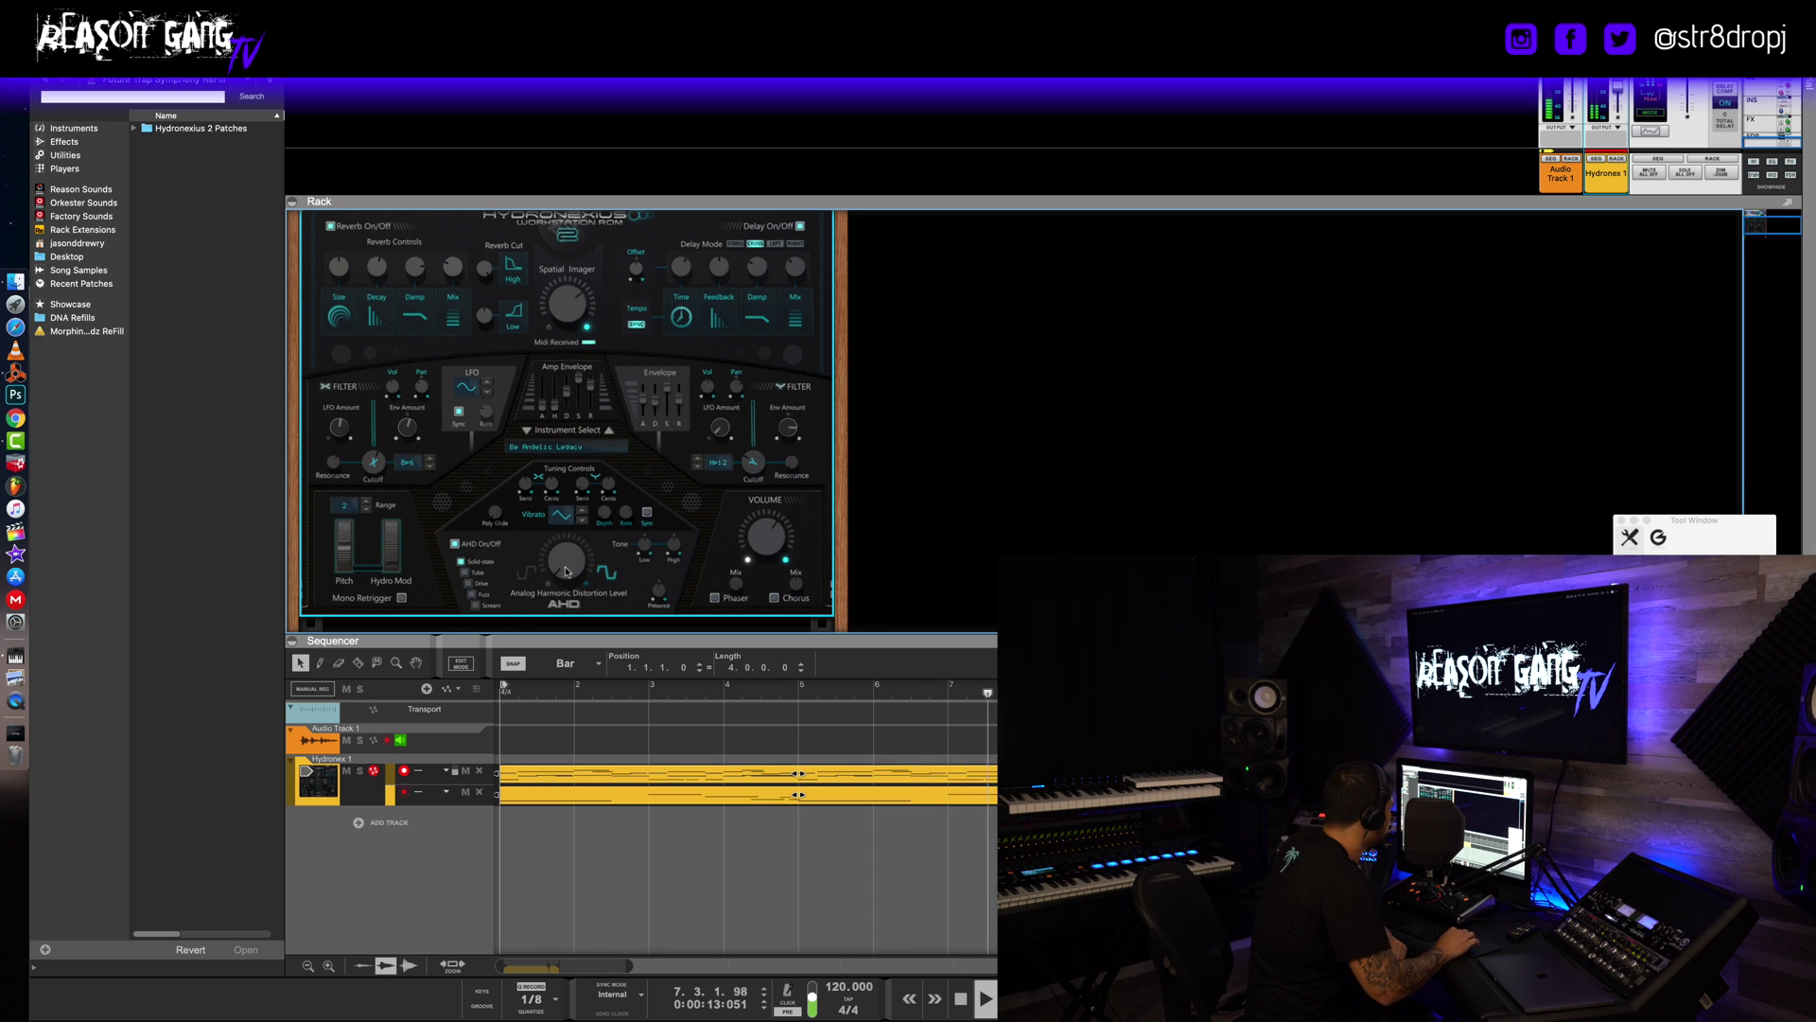
drag(567, 571, 566, 567)
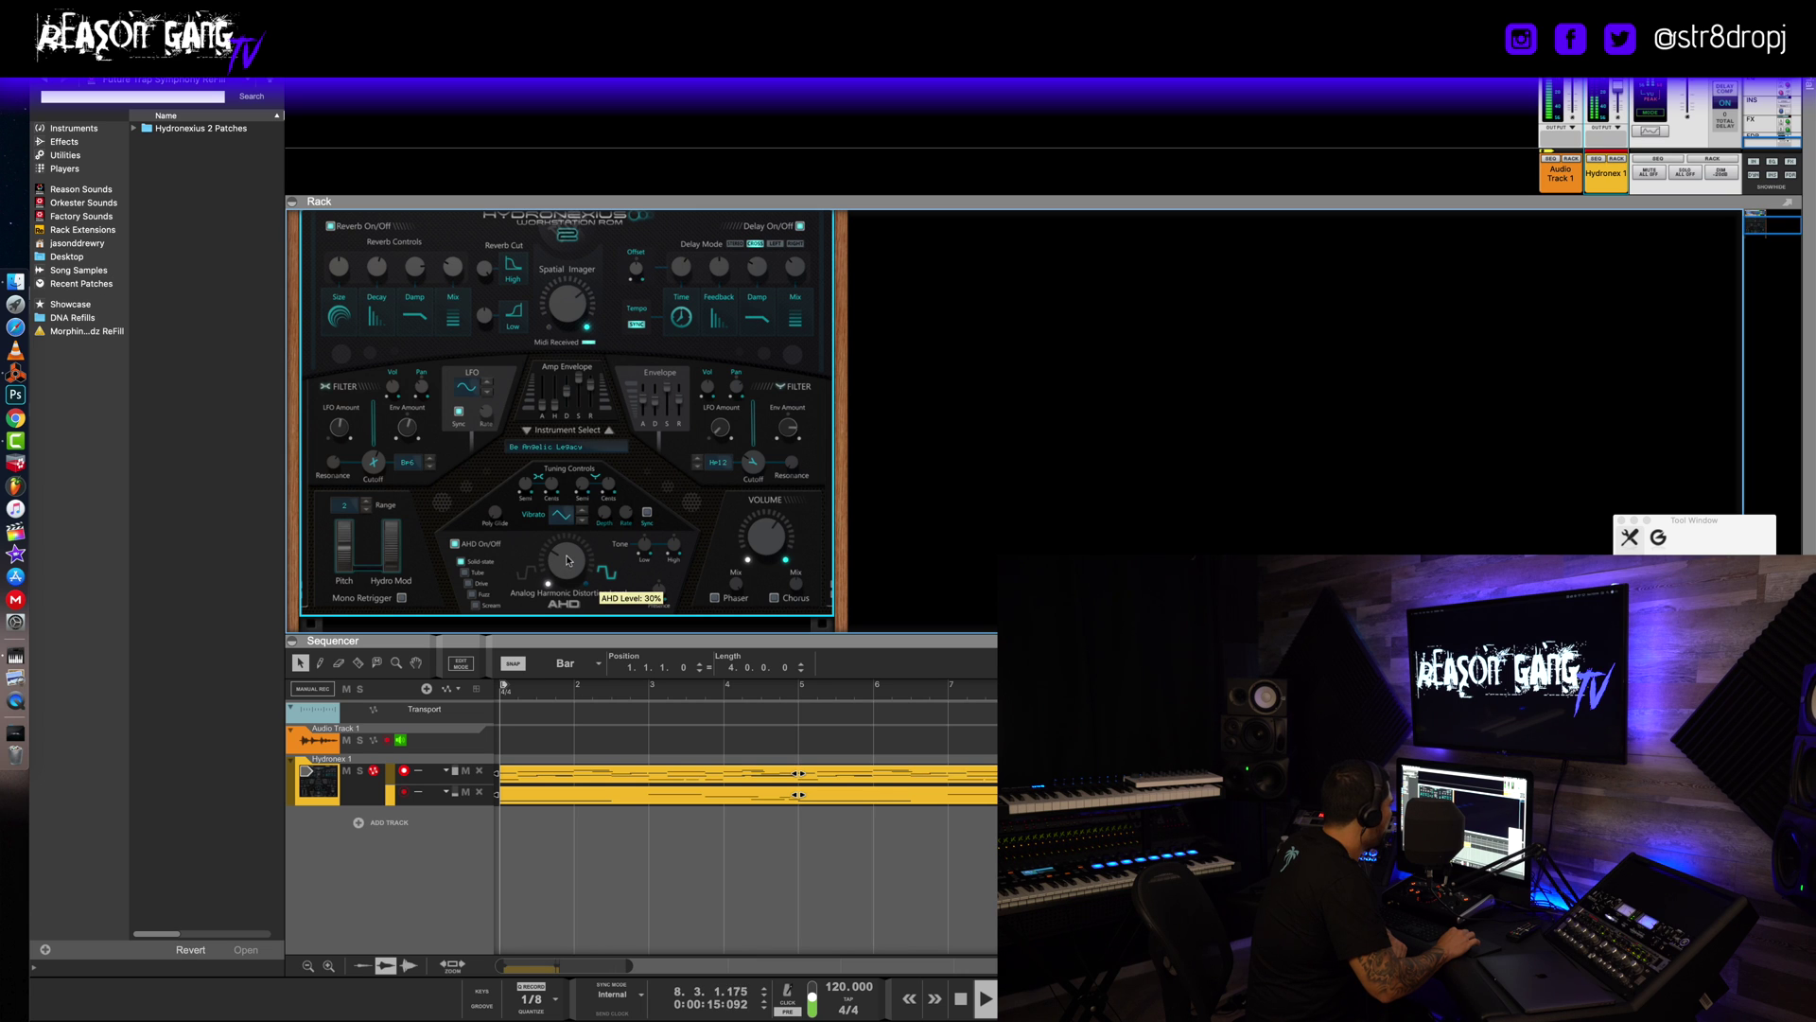
scroll(568, 543, up, 4)
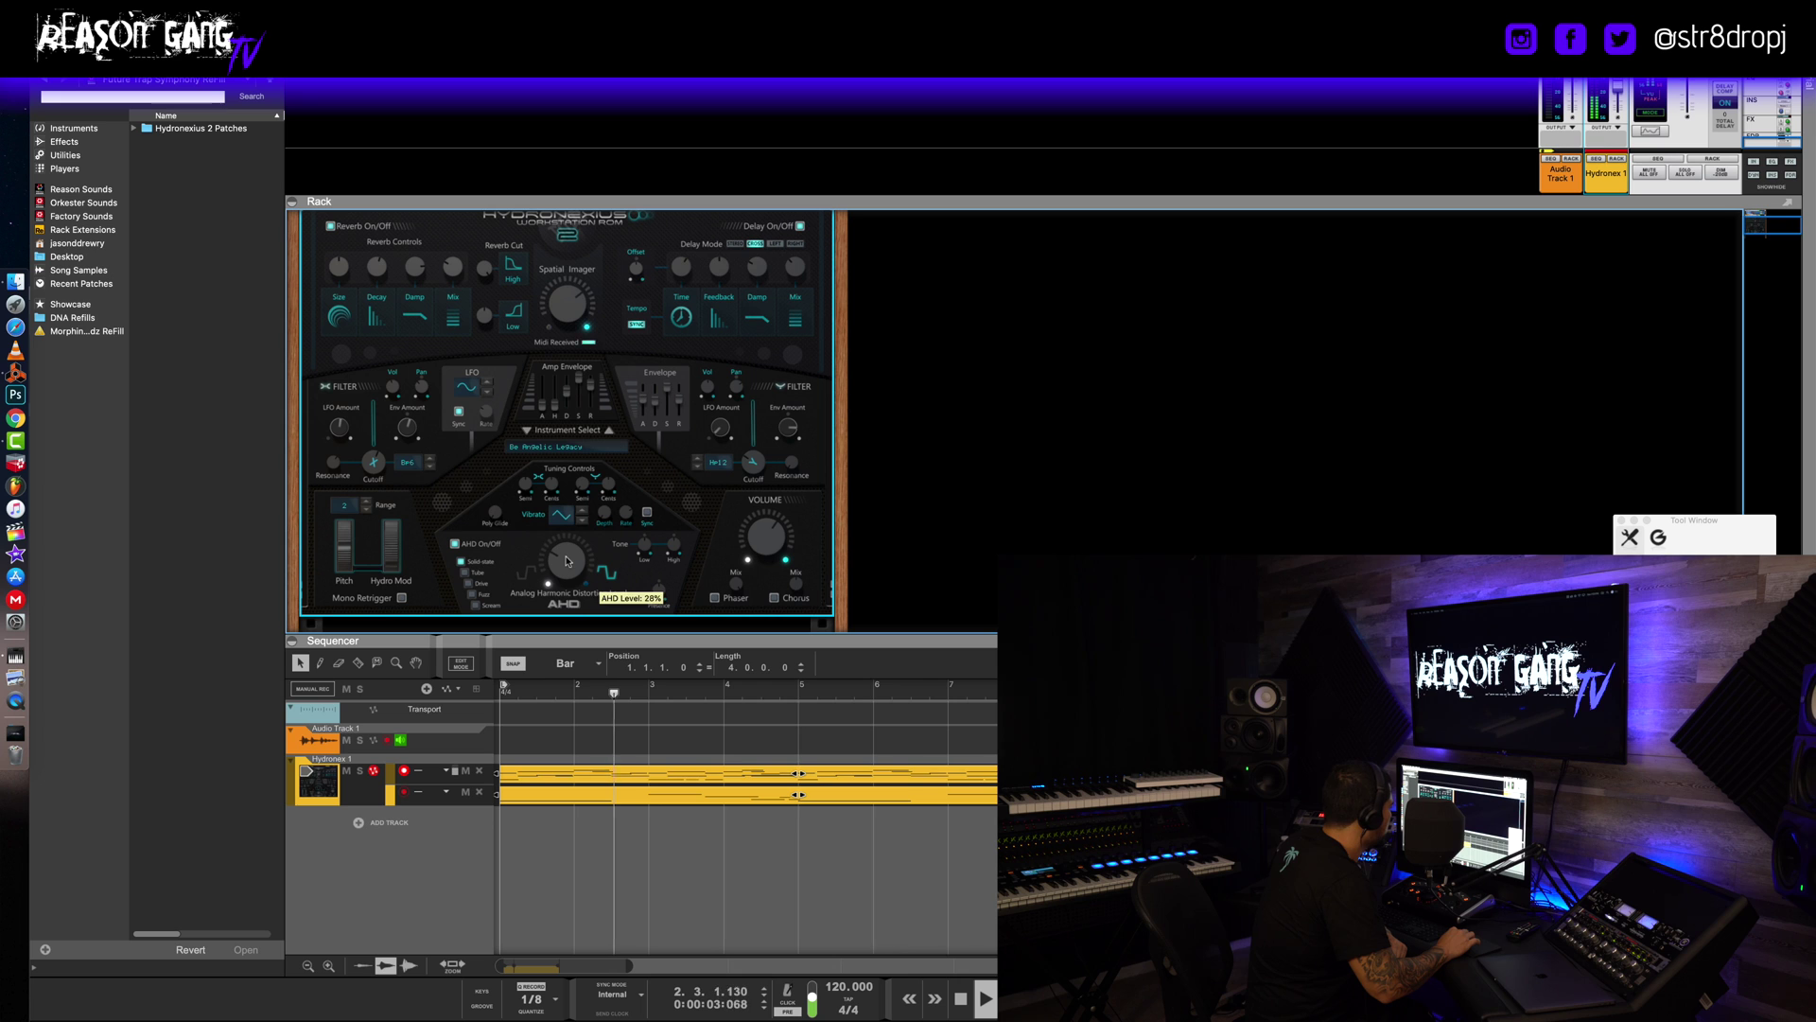
click(465, 573)
mouse_move(561, 569)
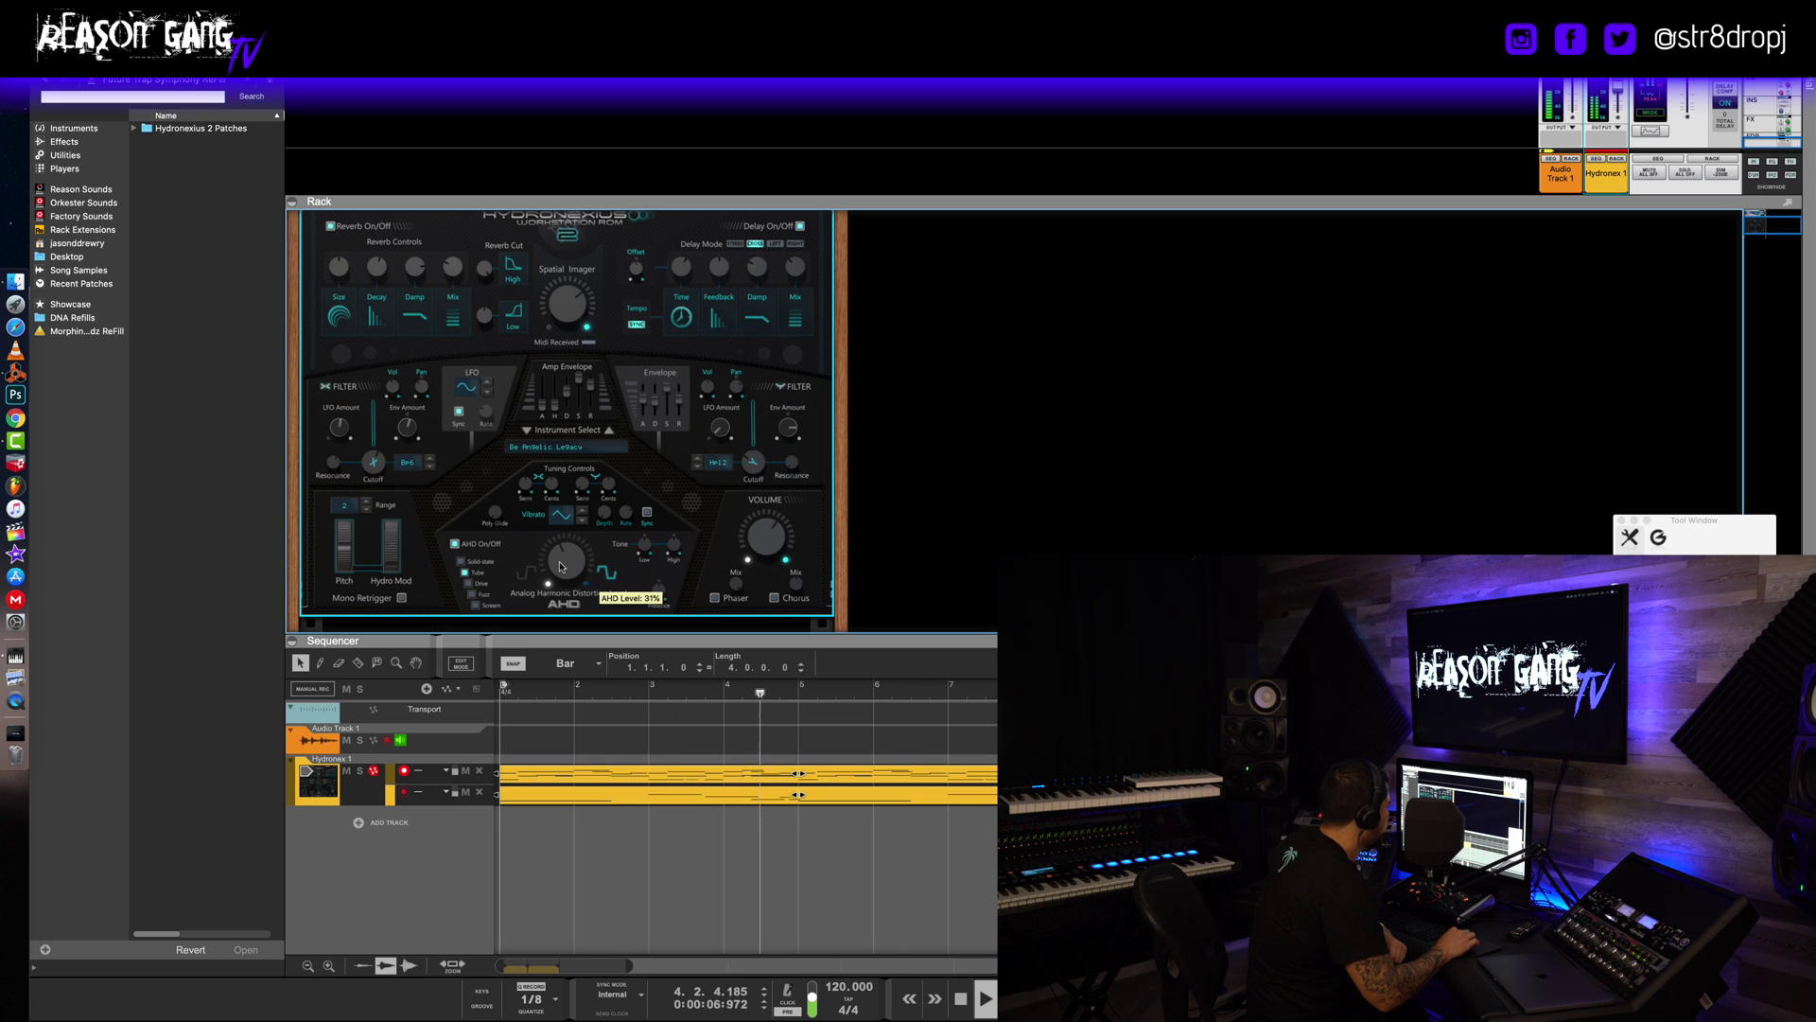
drag(561, 571, 559, 576)
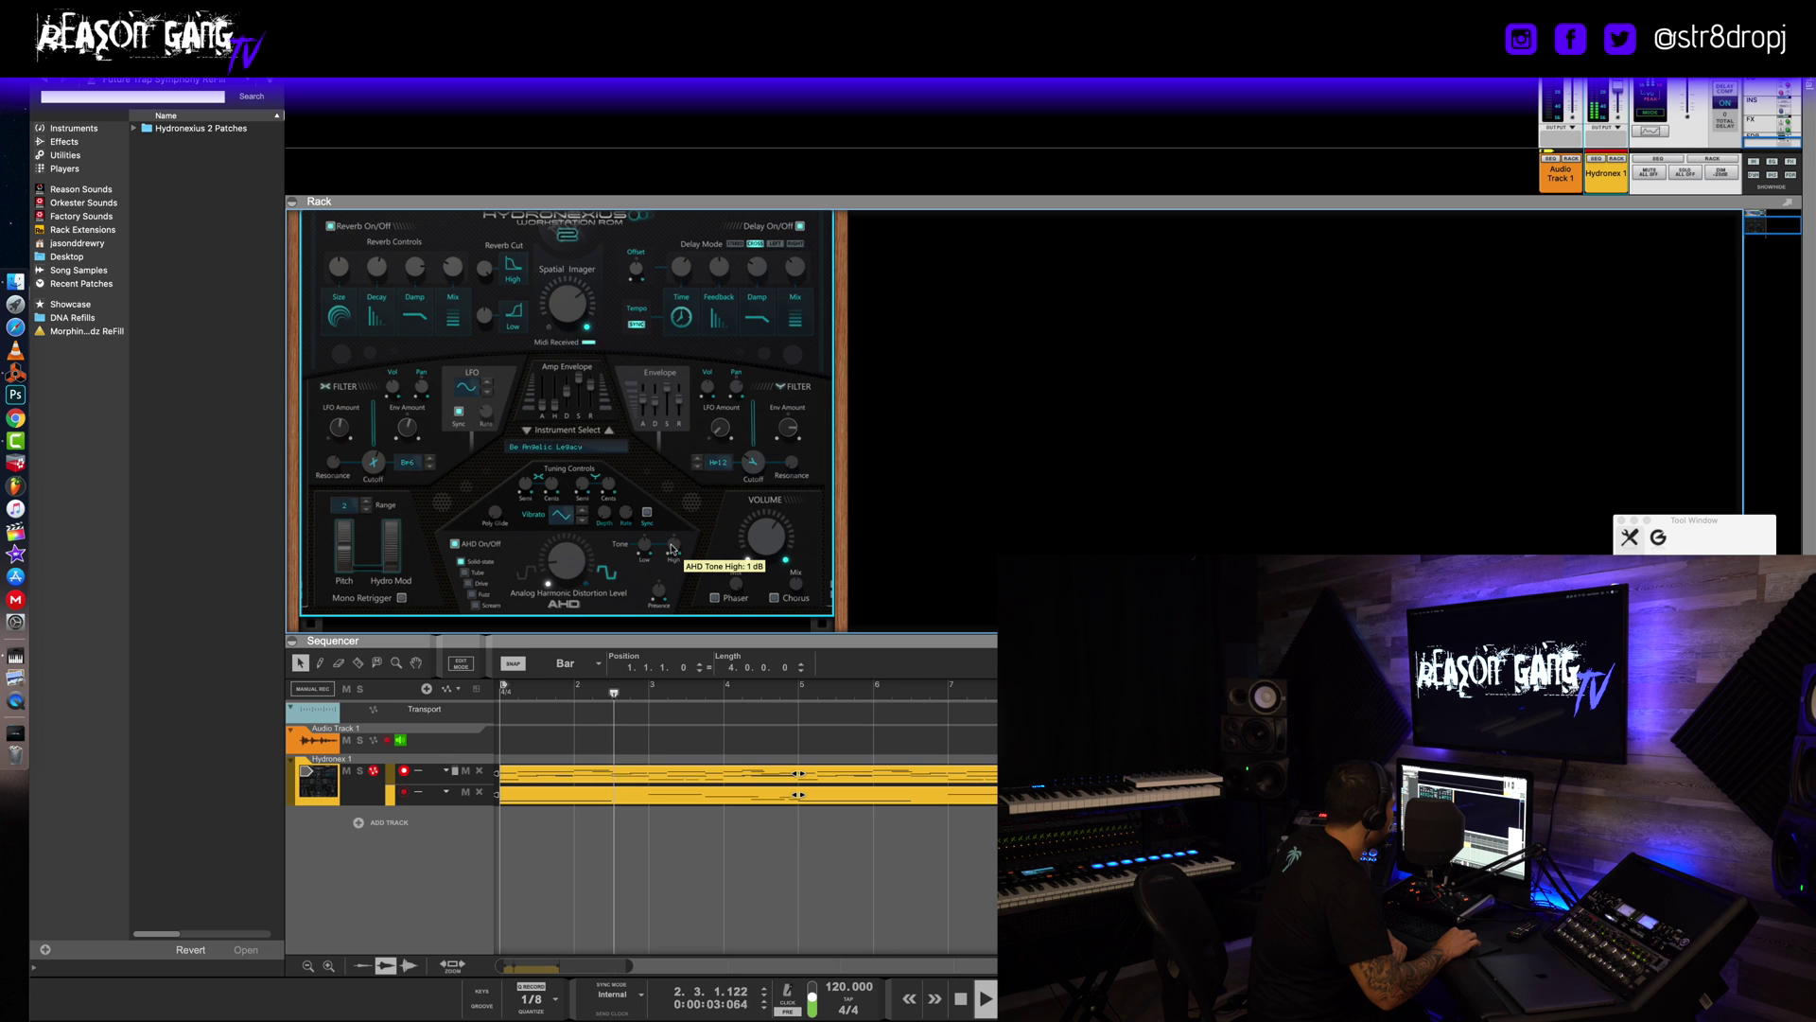
Set the AHD tone high to 9 dB and tone low to 11 dB.
scroll(669, 540, up, 2)
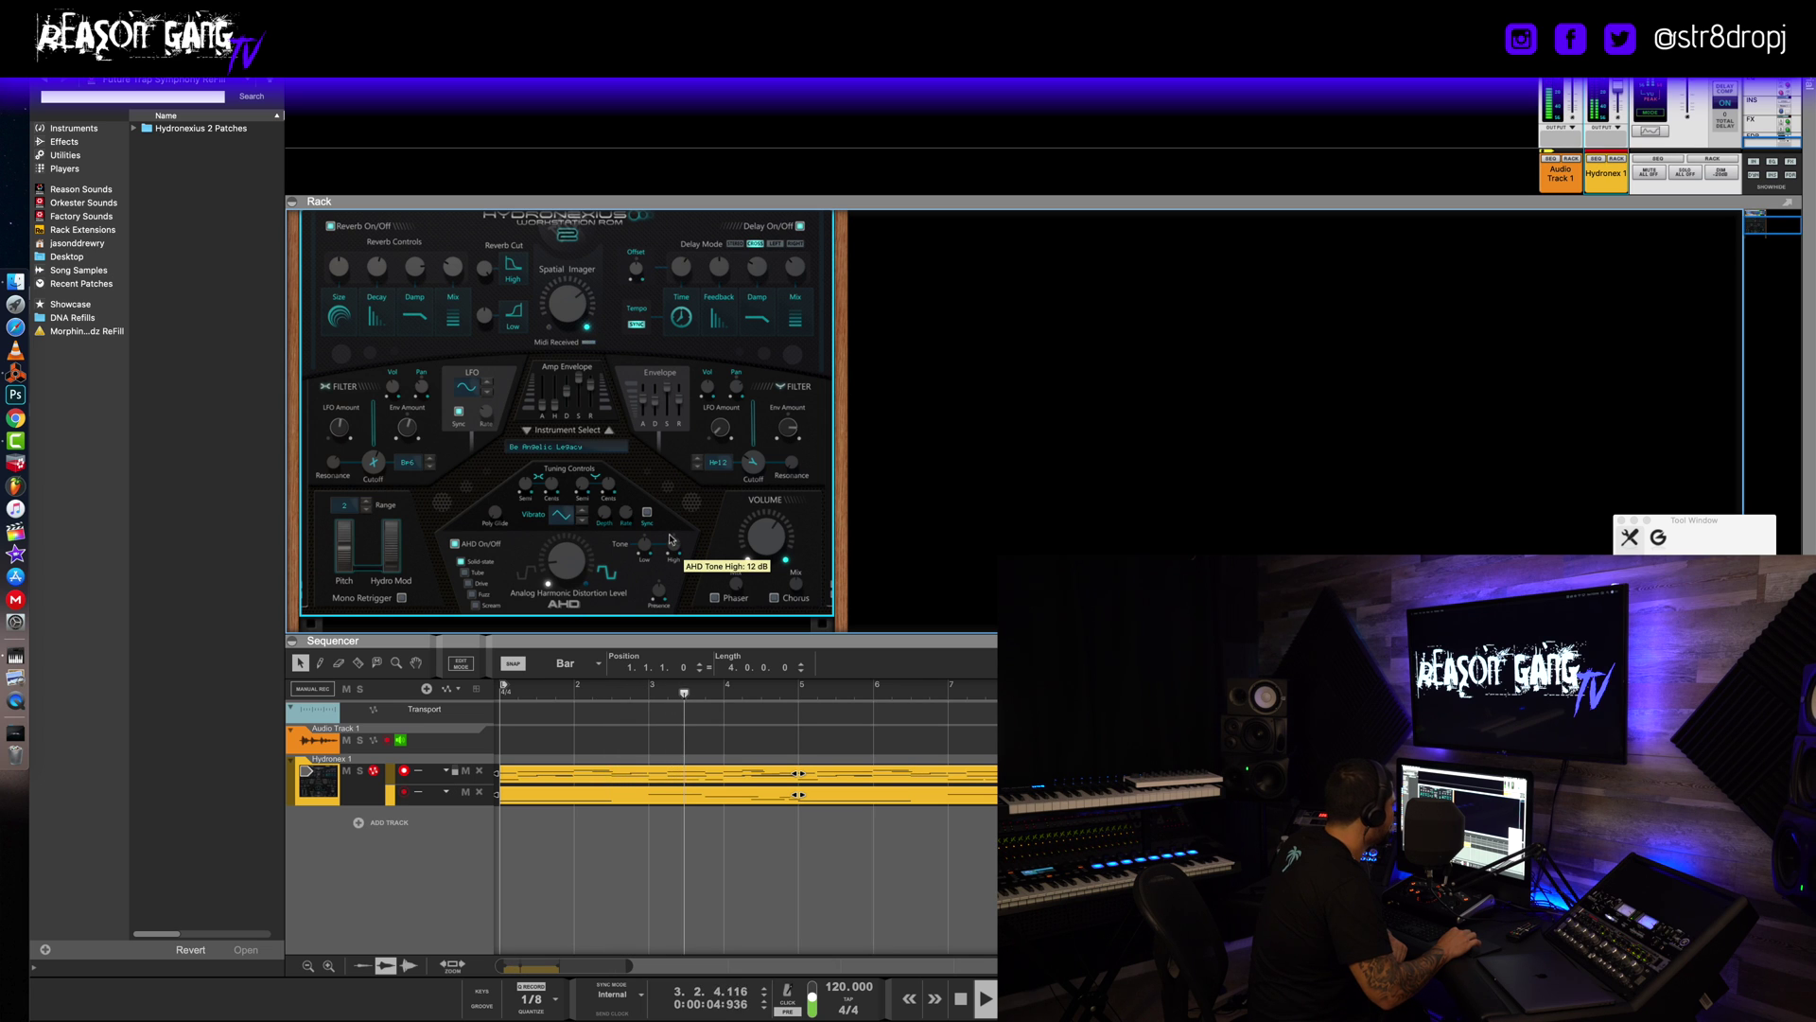
scroll(670, 540, down, 1)
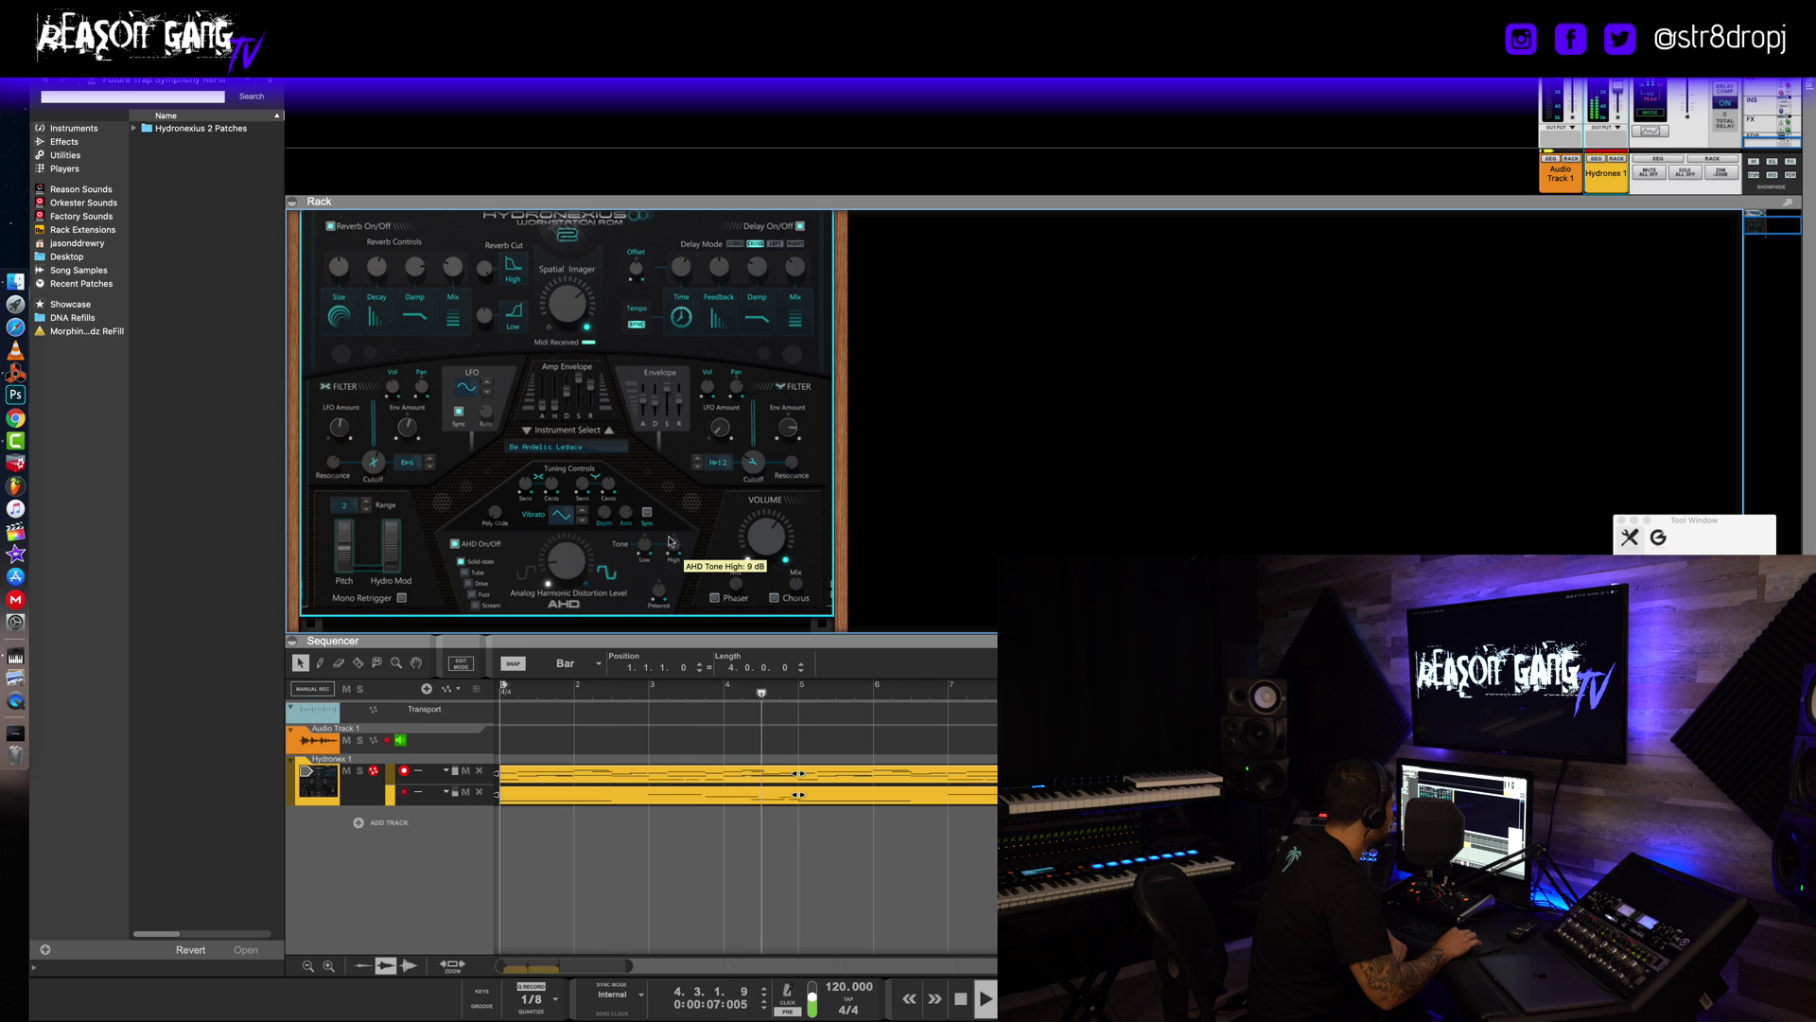
mouse_move(648, 539)
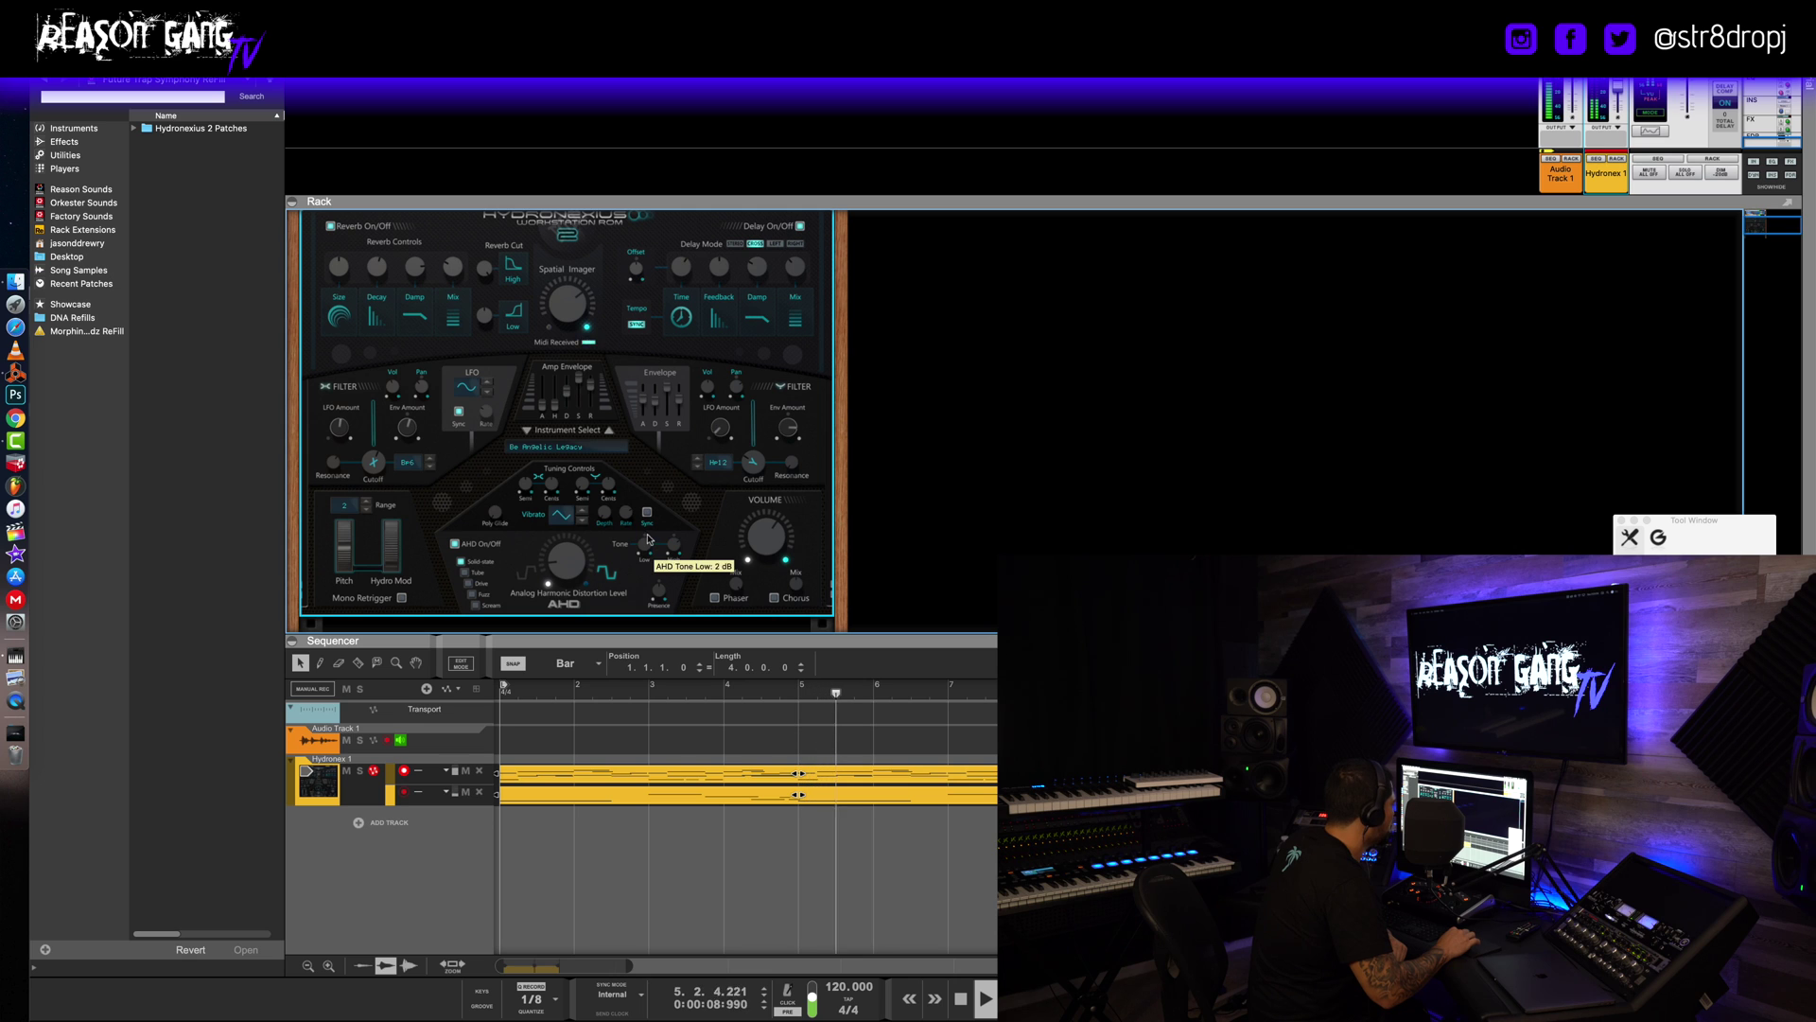
scroll(648, 537, up, 12)
scroll(651, 533, down, 2)
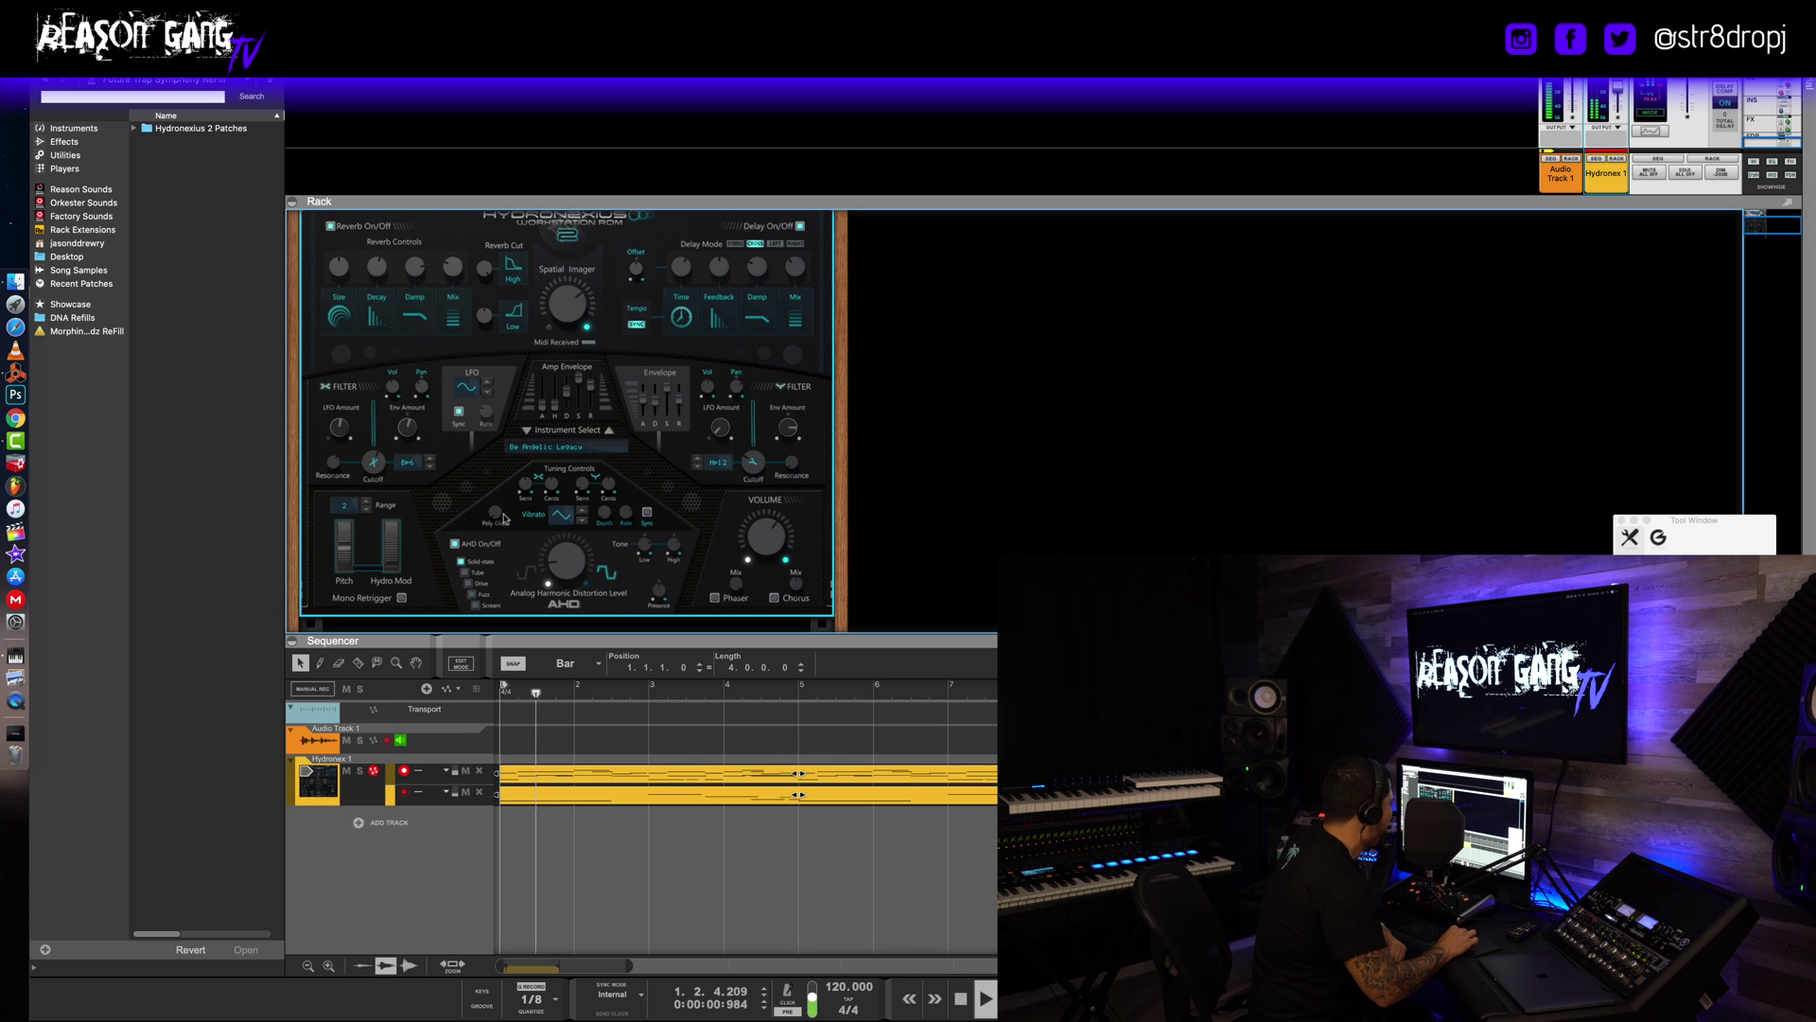
Set the vibrato shape to Square, depth up to 16%, and rate down to about 2.6 Hz.
click(581, 514)
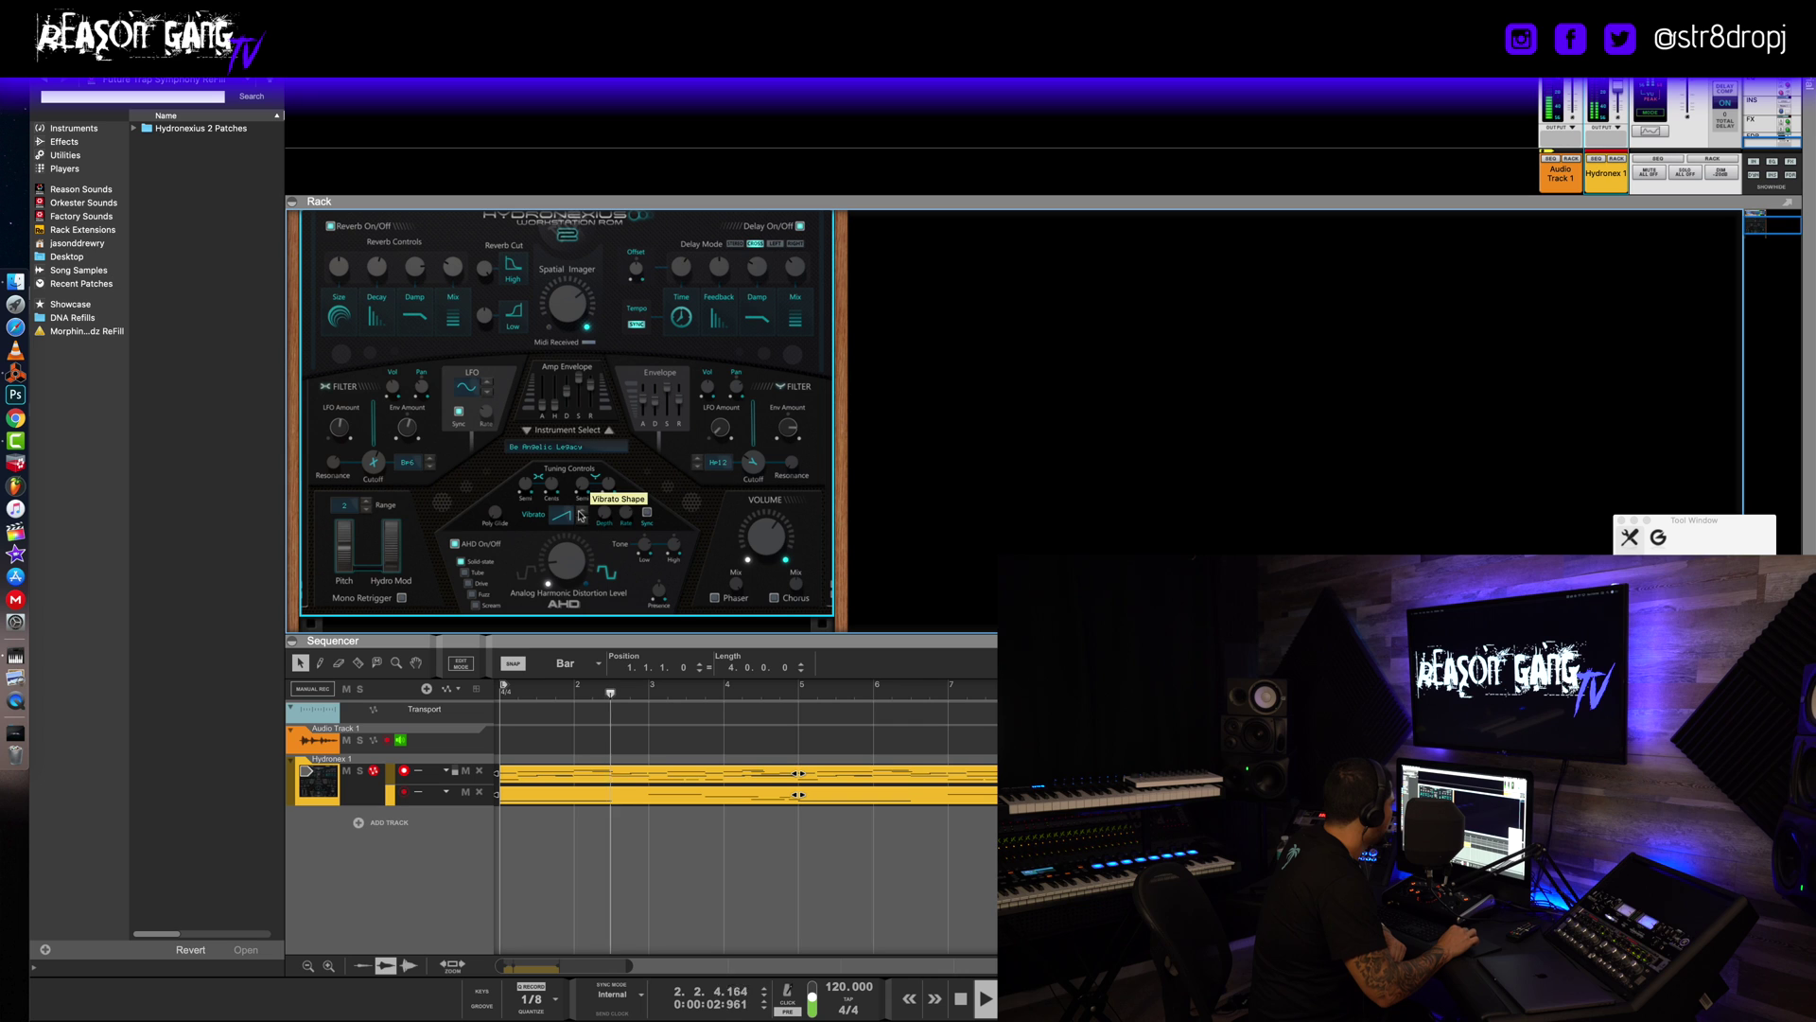
click(580, 517)
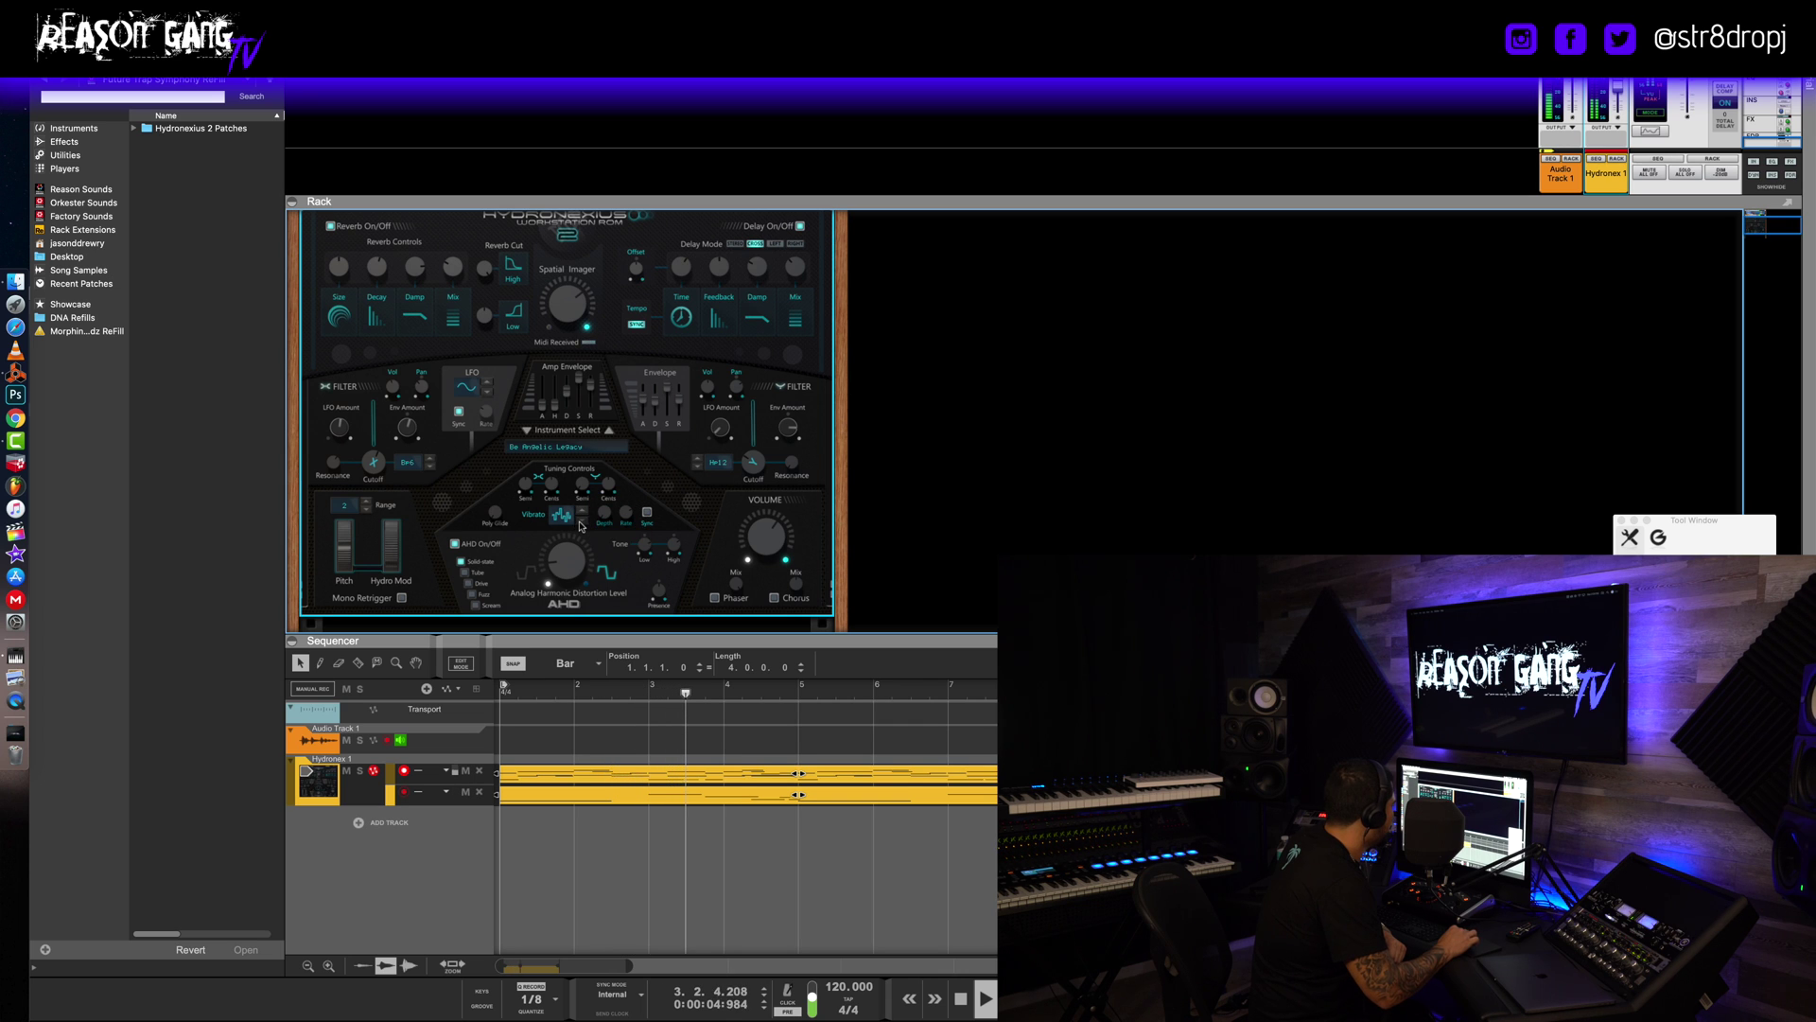
click(581, 522)
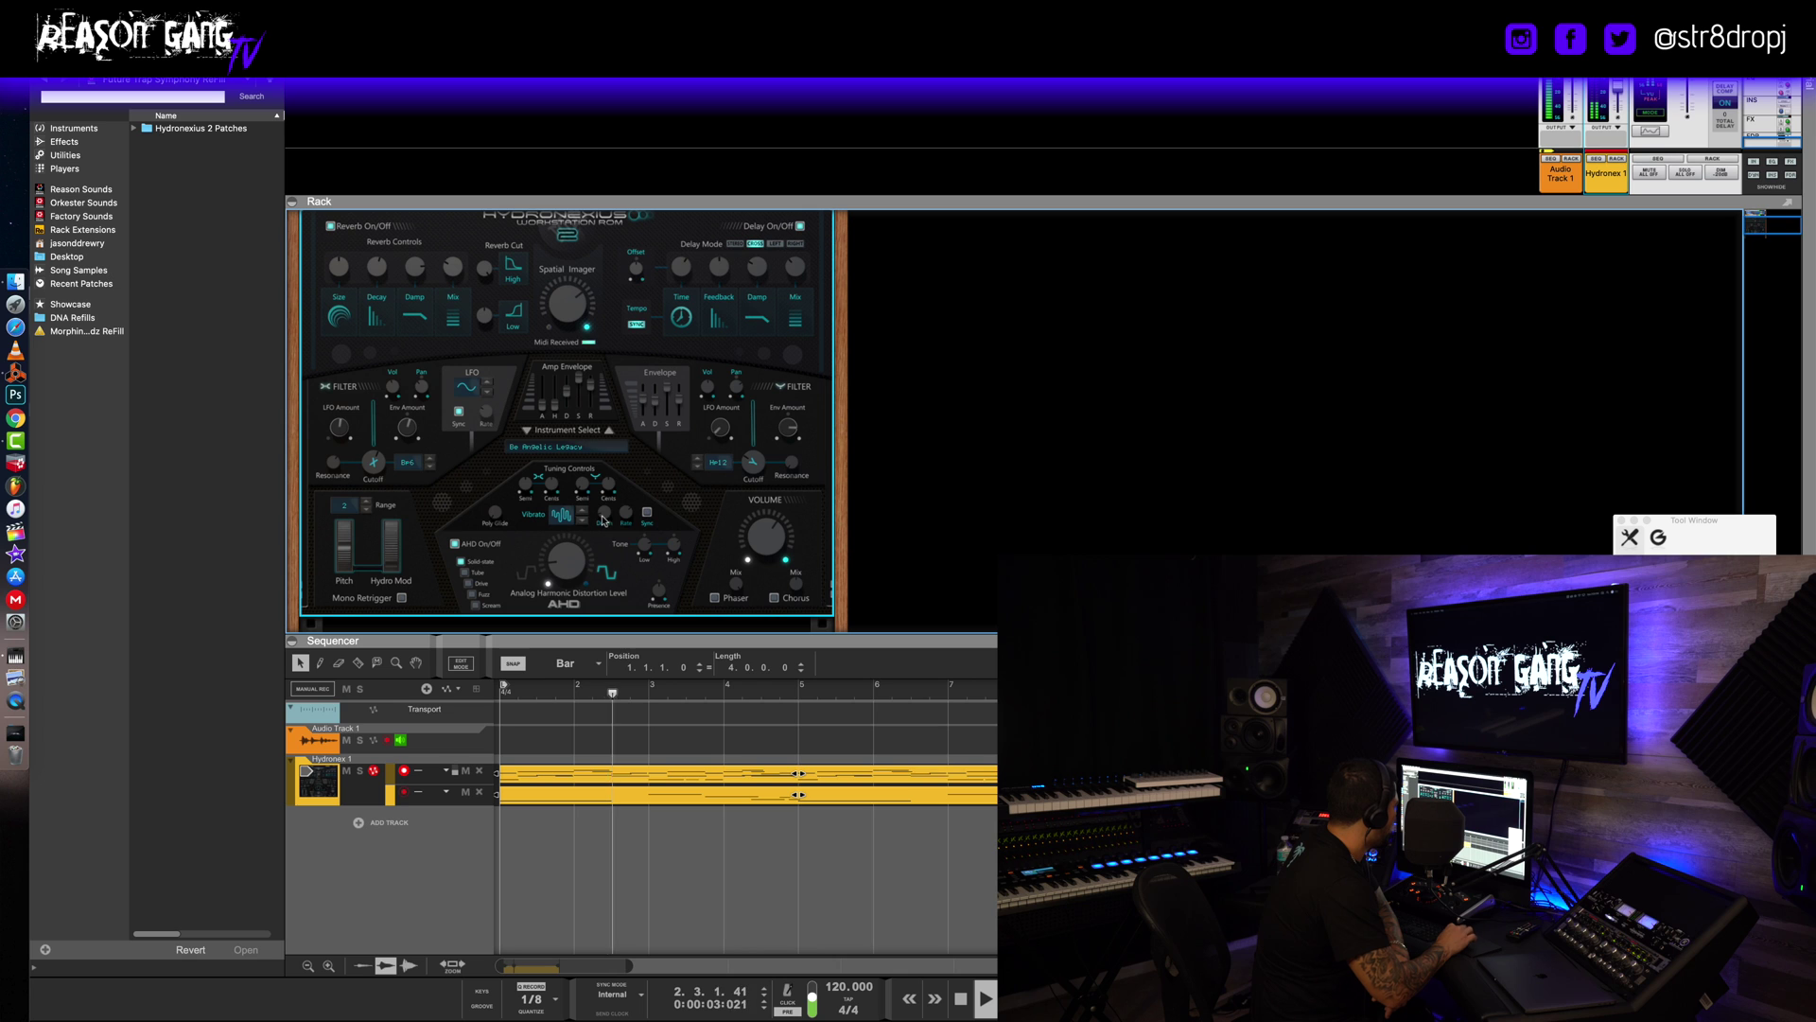
drag(602, 520, 604, 516)
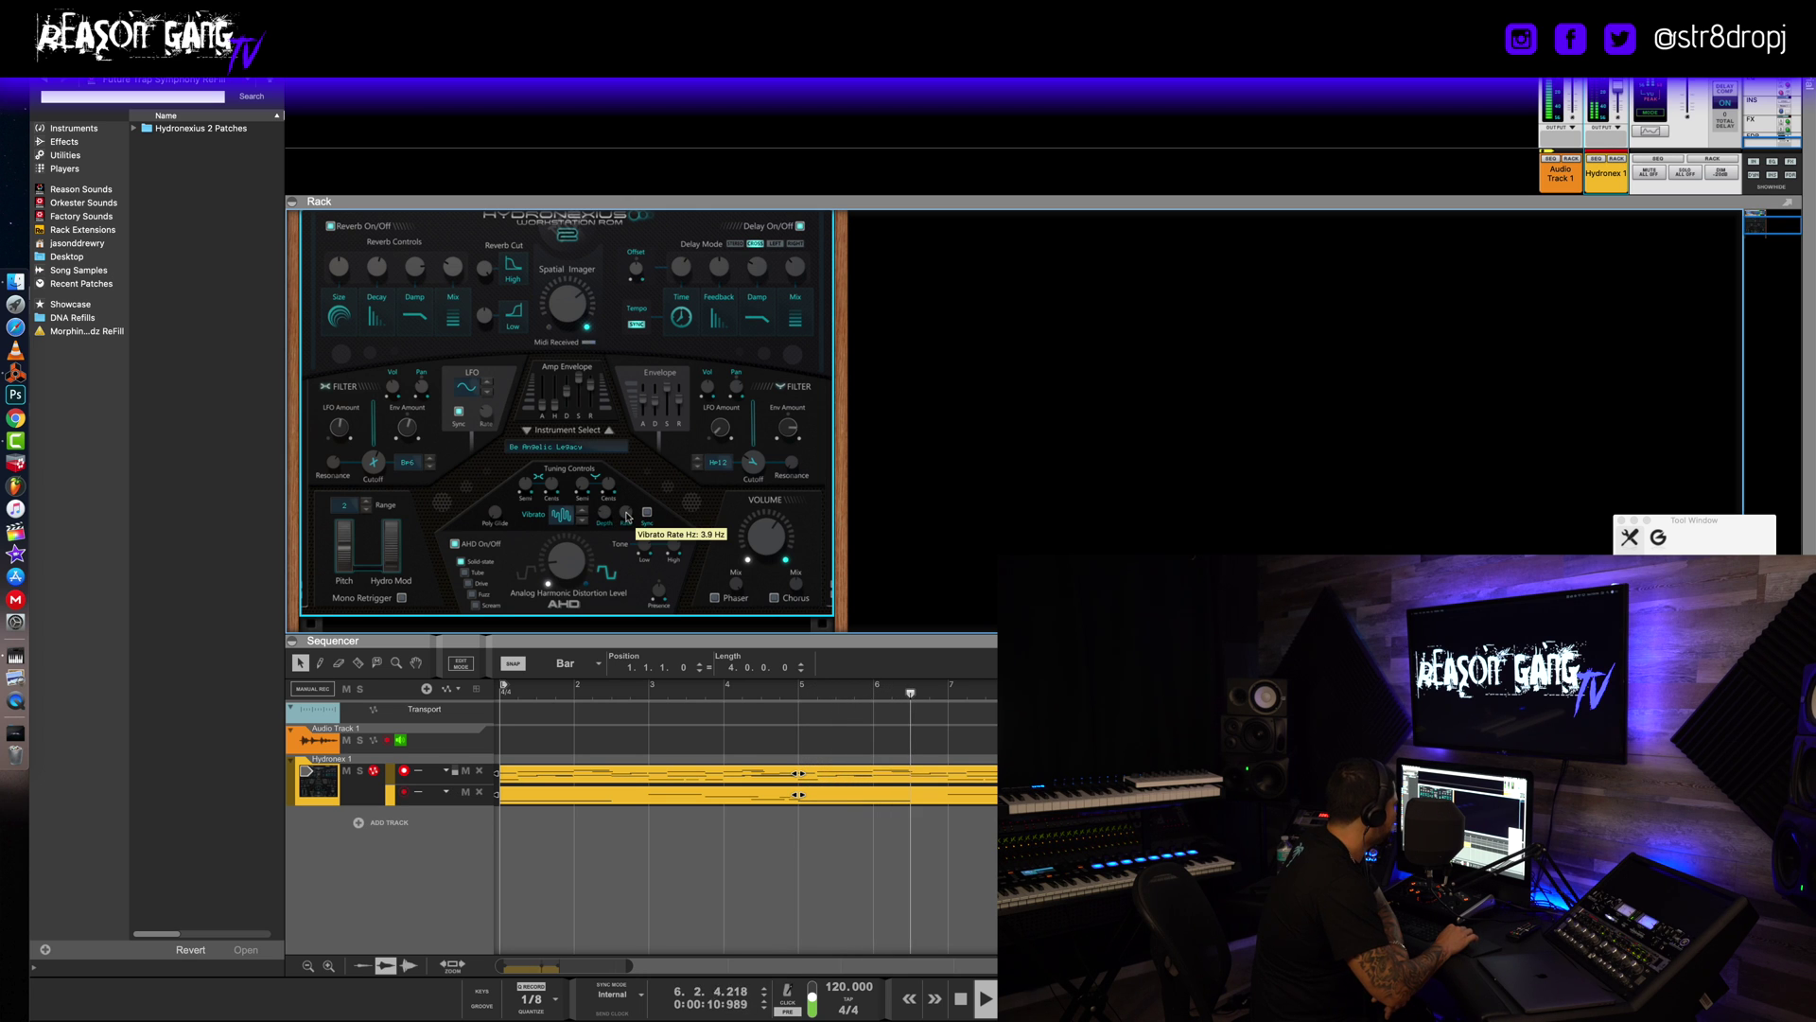
drag(627, 517, 628, 519)
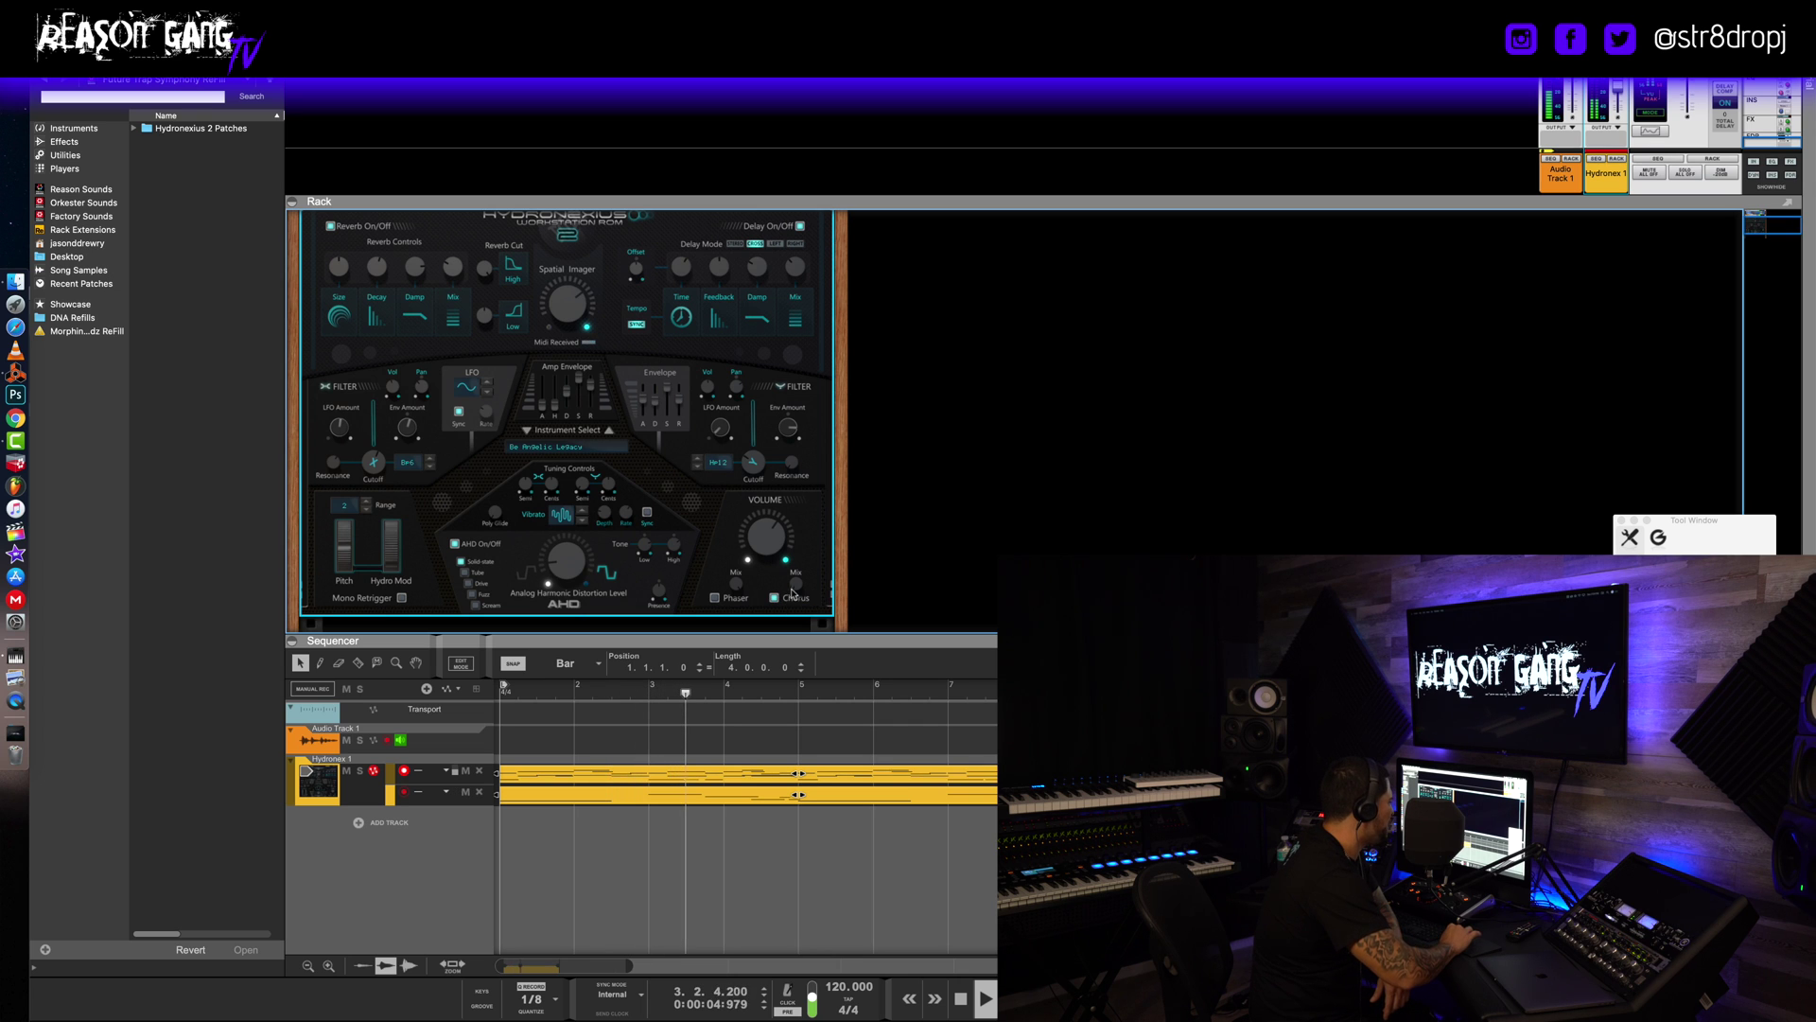
Raise the Chorus Mix knob from 0% to 38%.
mouse_move(798, 585)
mouse_down()
mouse_move(802, 554)
mouse_move(800, 572)
mouse_up()
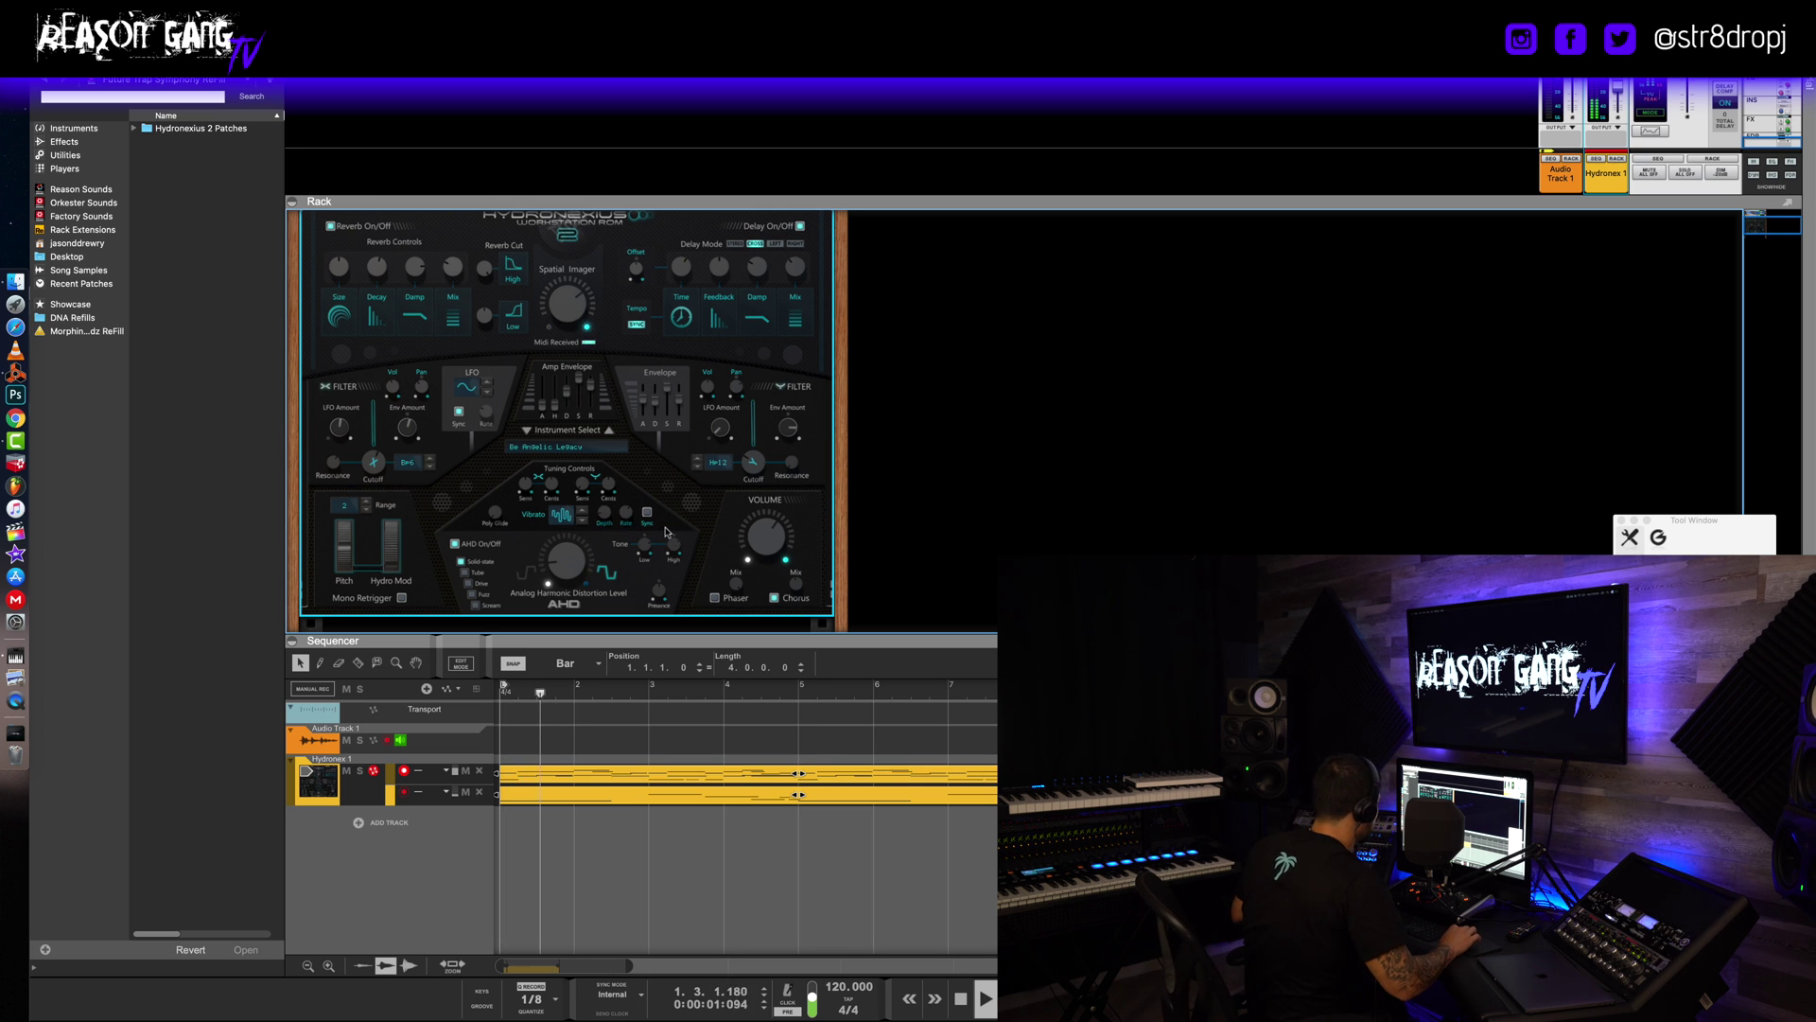
mouse_move(450, 273)
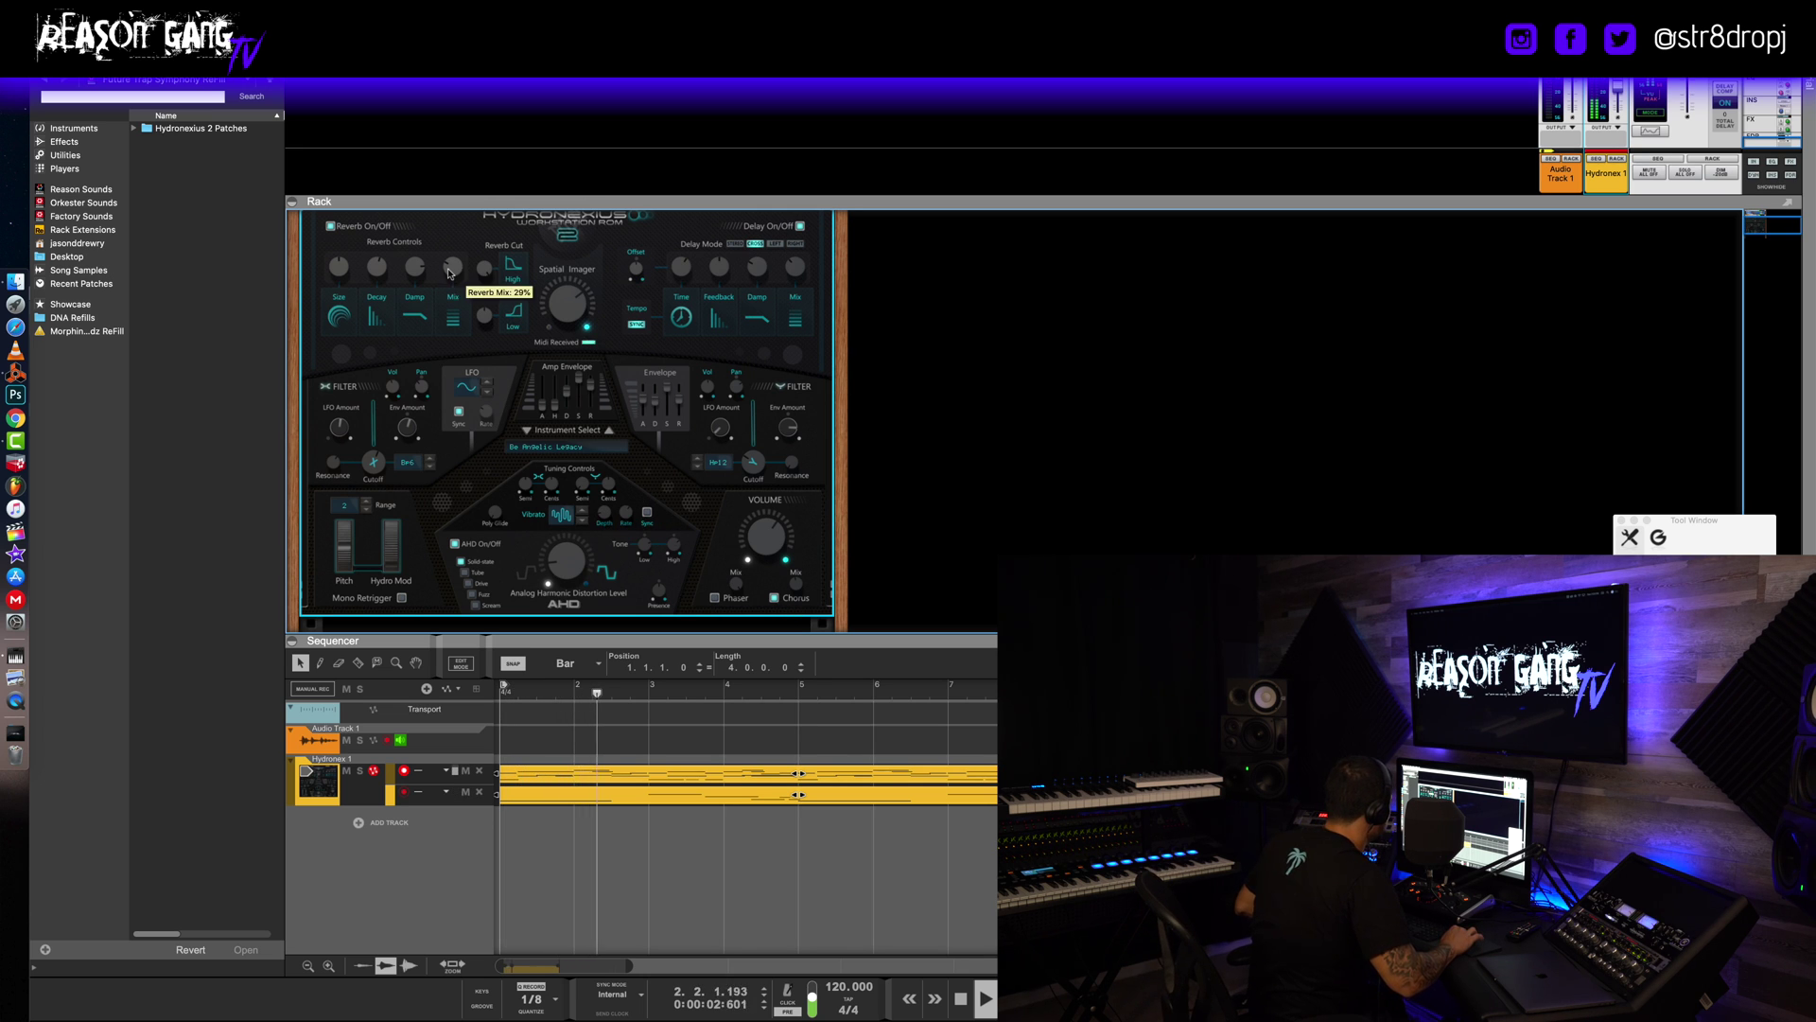
Widen the pitch bend range from 6 to 9, then bend pitch fully down to -100% and release.
click(366, 503)
click(366, 503)
click(366, 503)
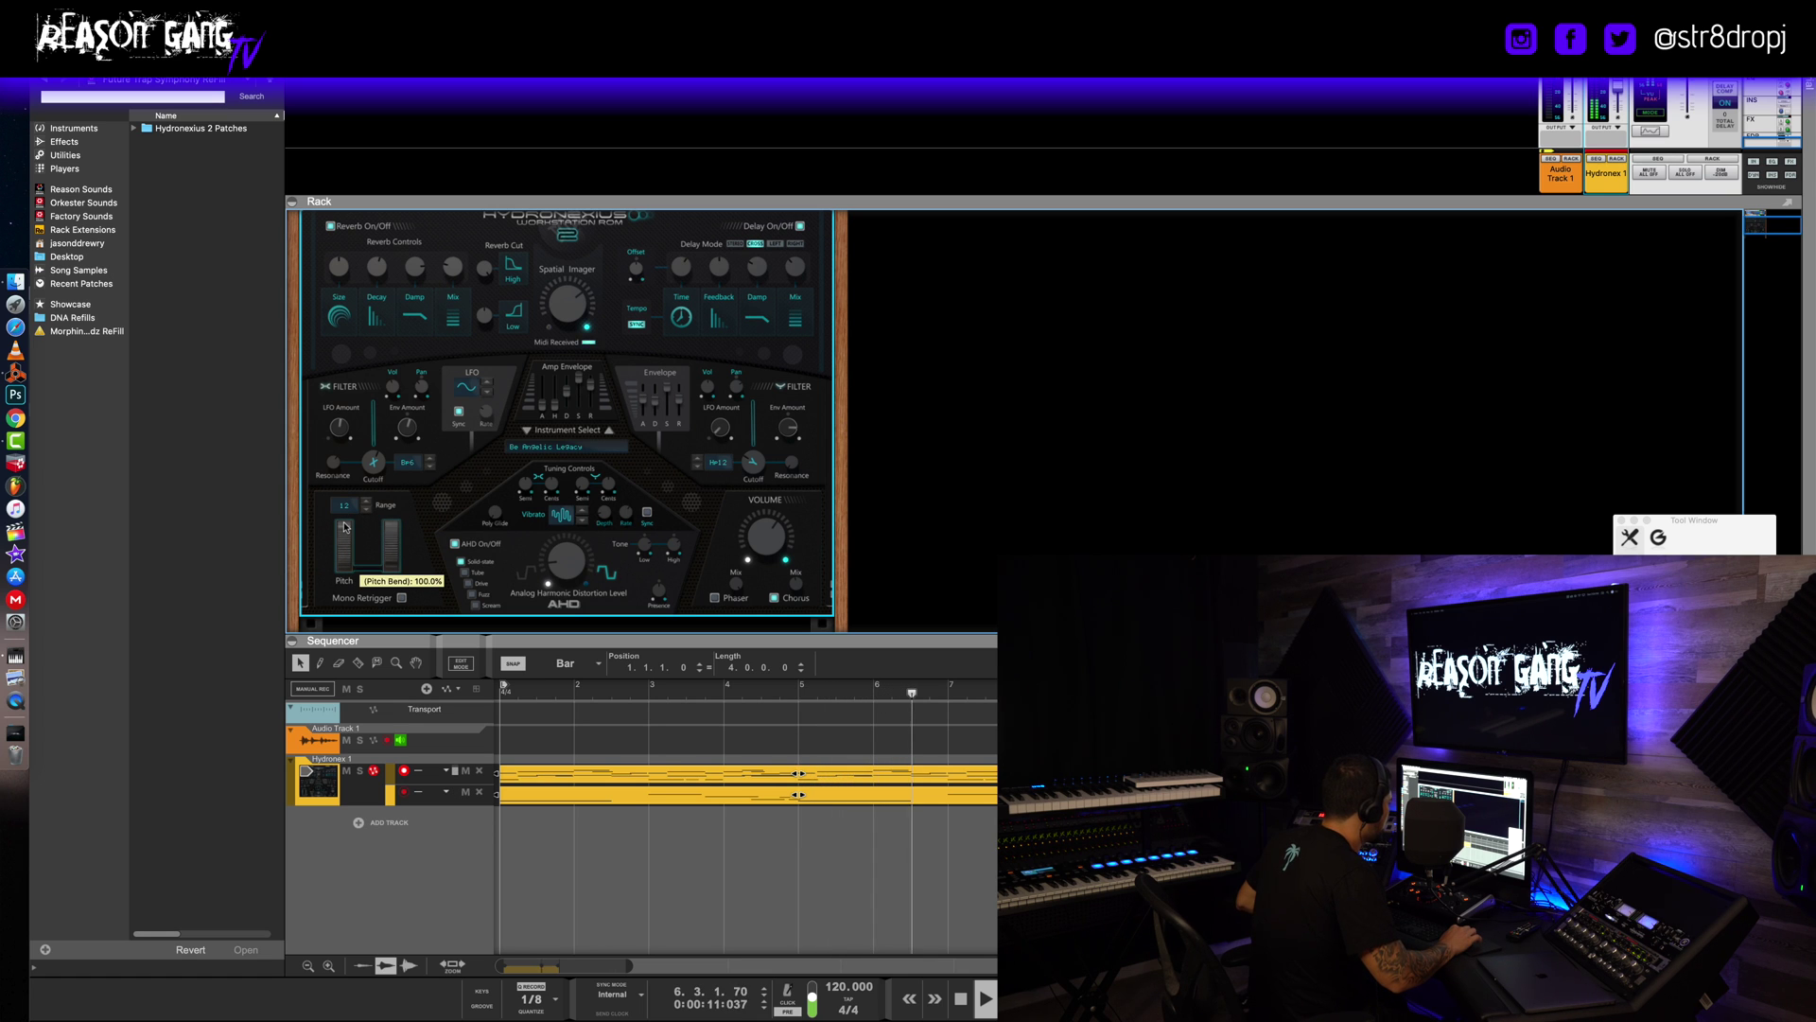
drag(346, 527, 356, 662)
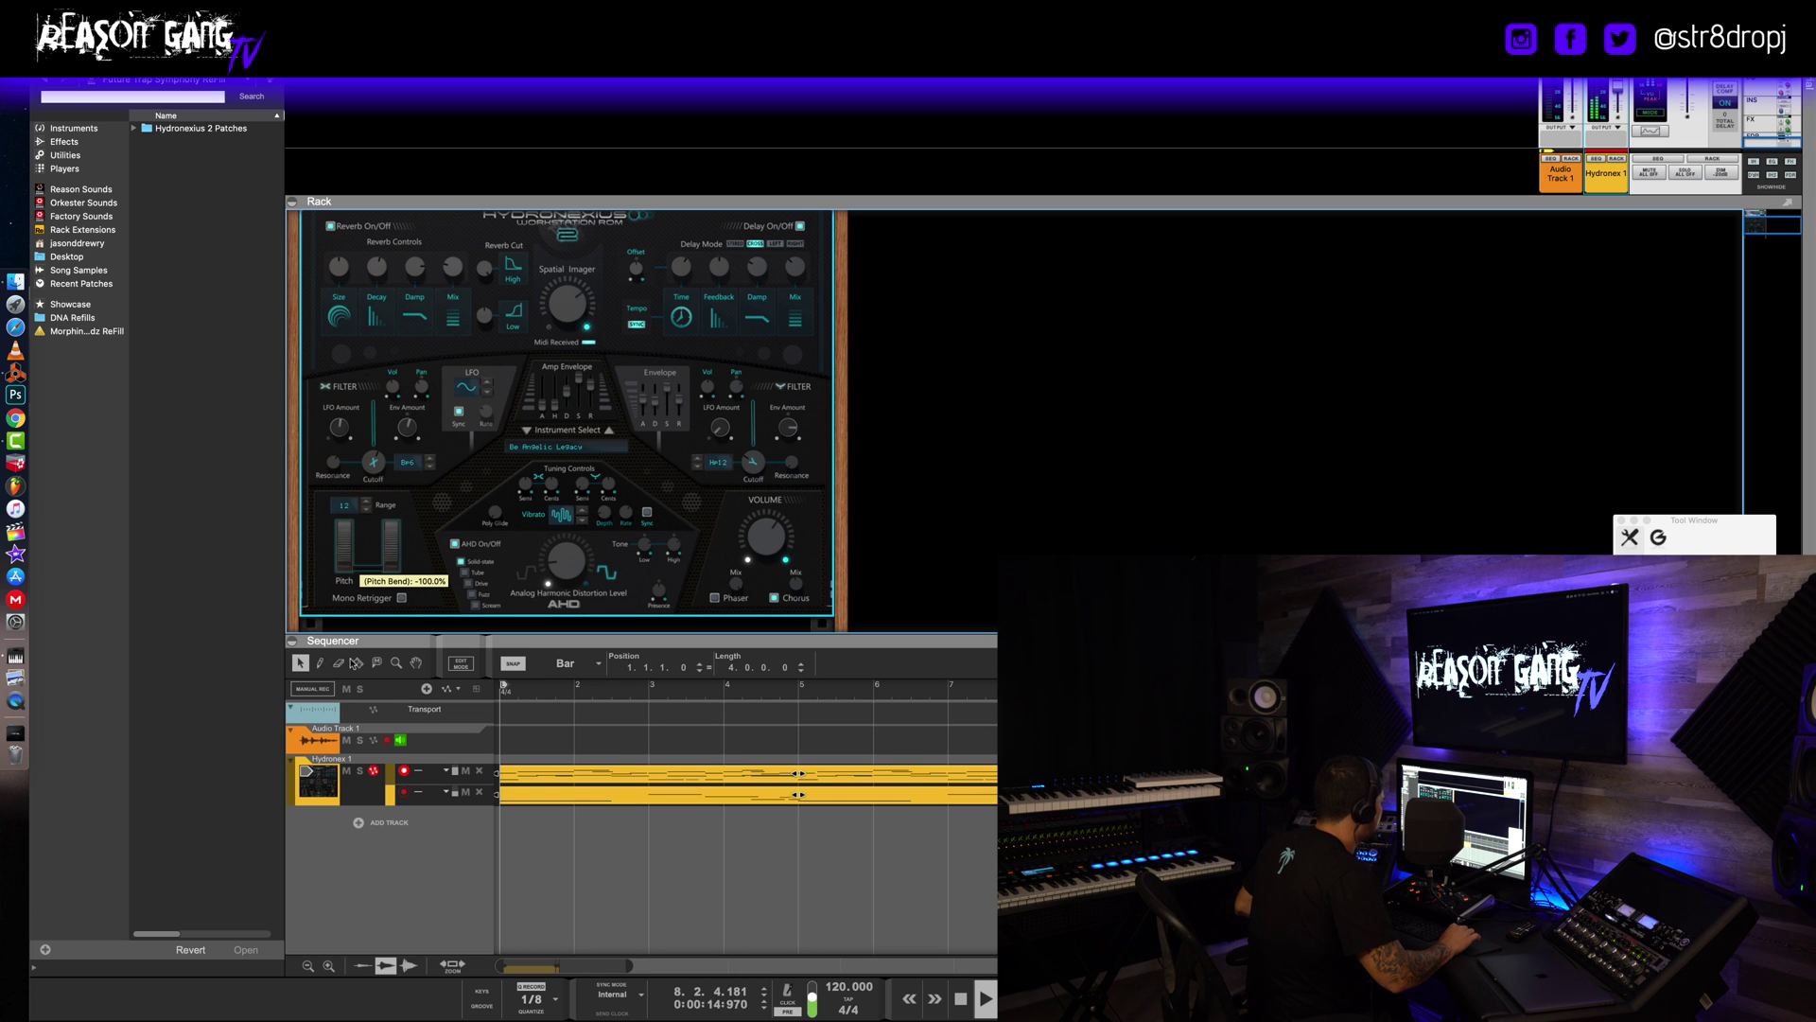
drag(350, 663, 355, 662)
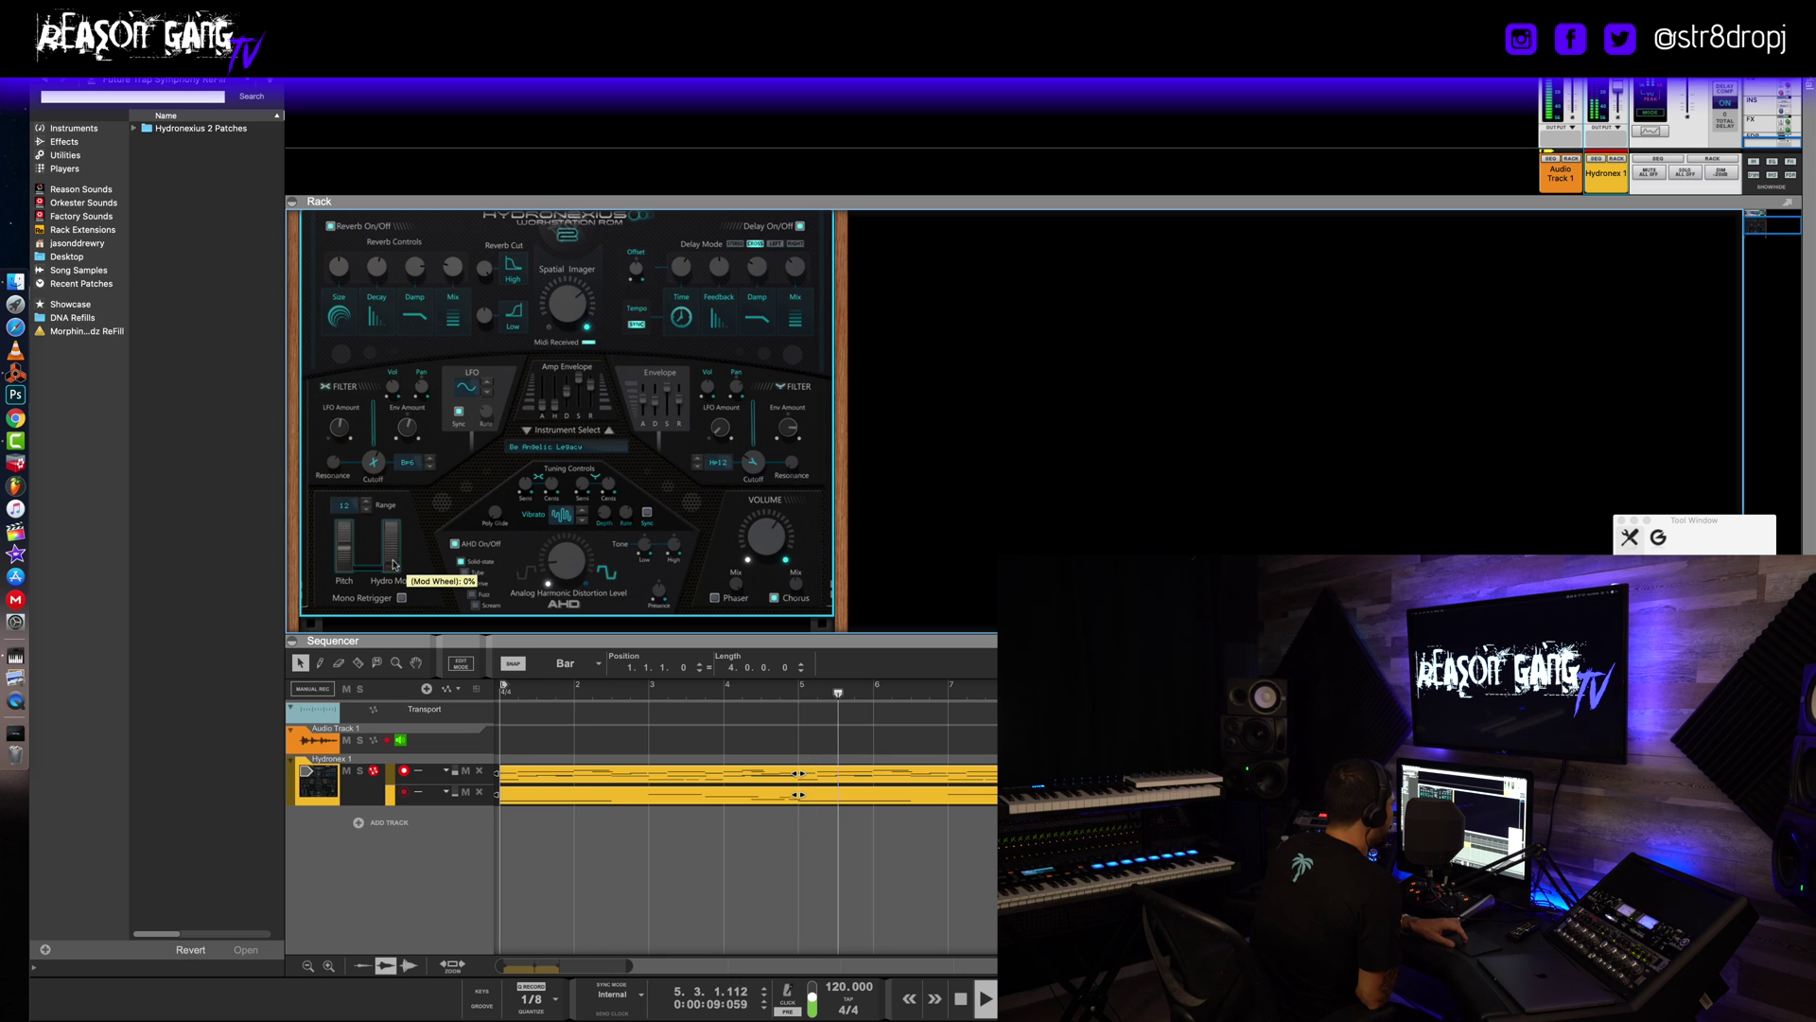
Push the mod wheel up to 100% modulation.
drag(393, 560, 391, 528)
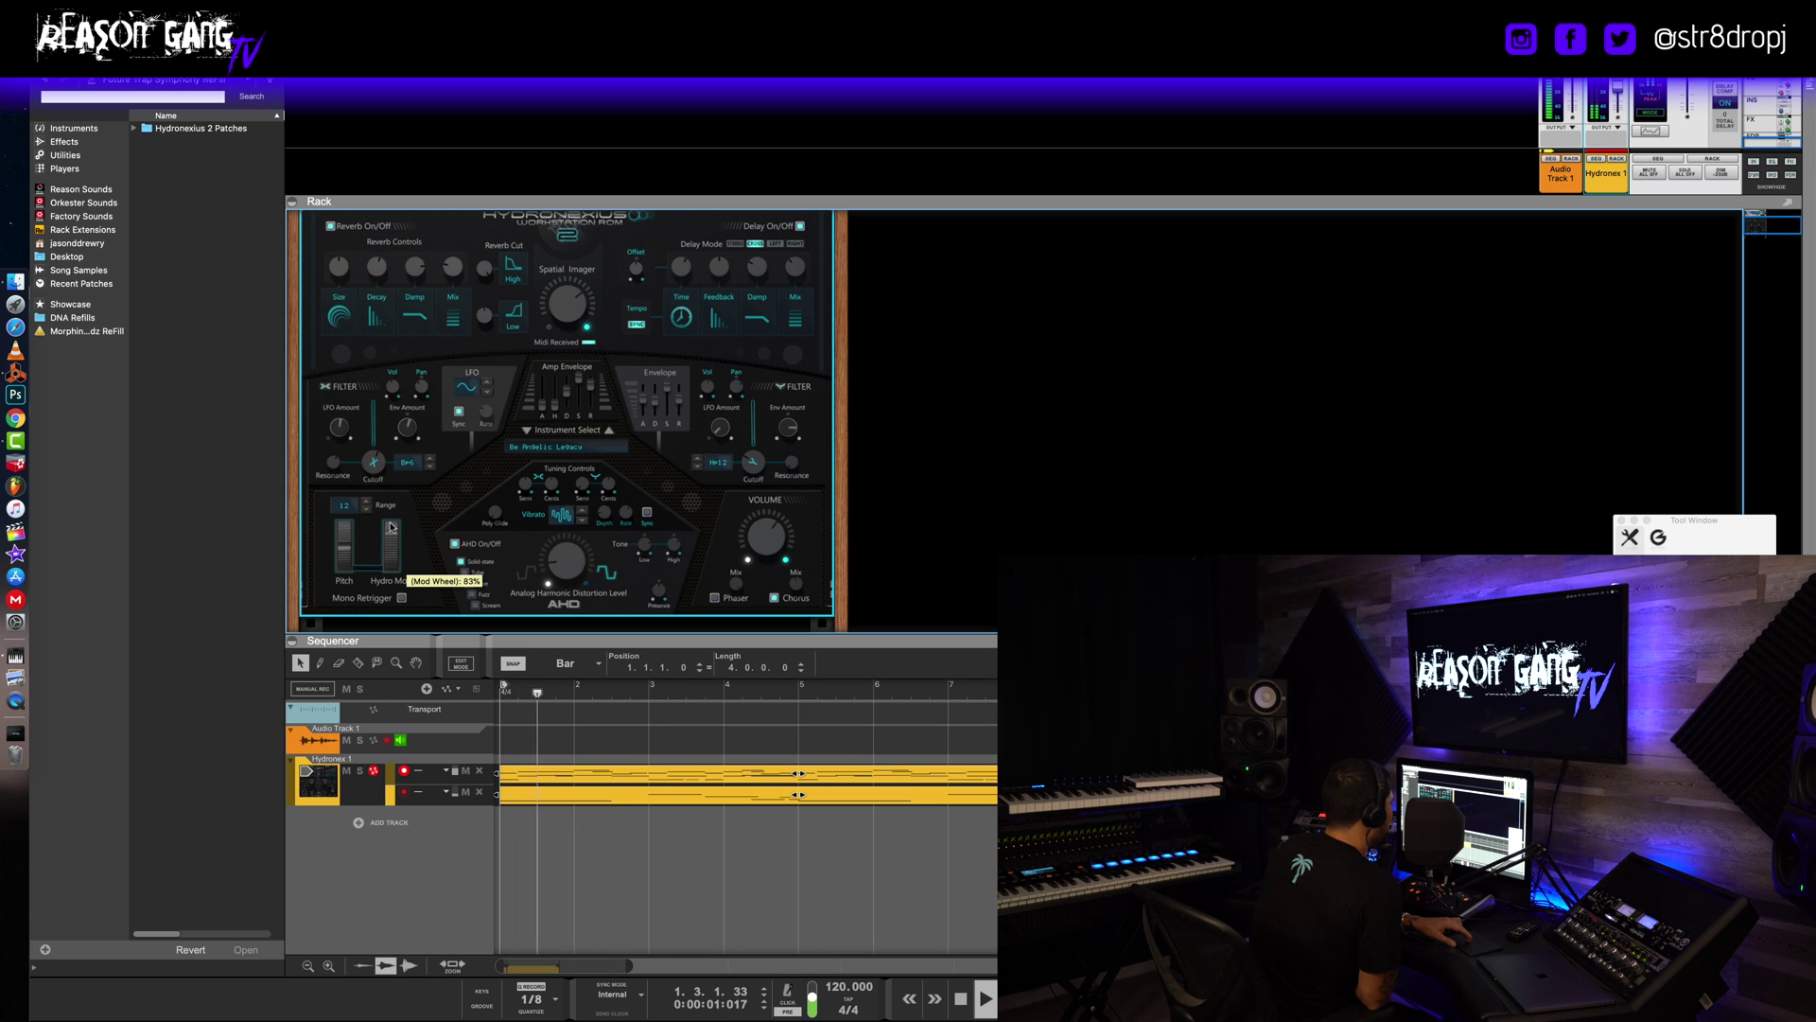
drag(391, 526, 394, 528)
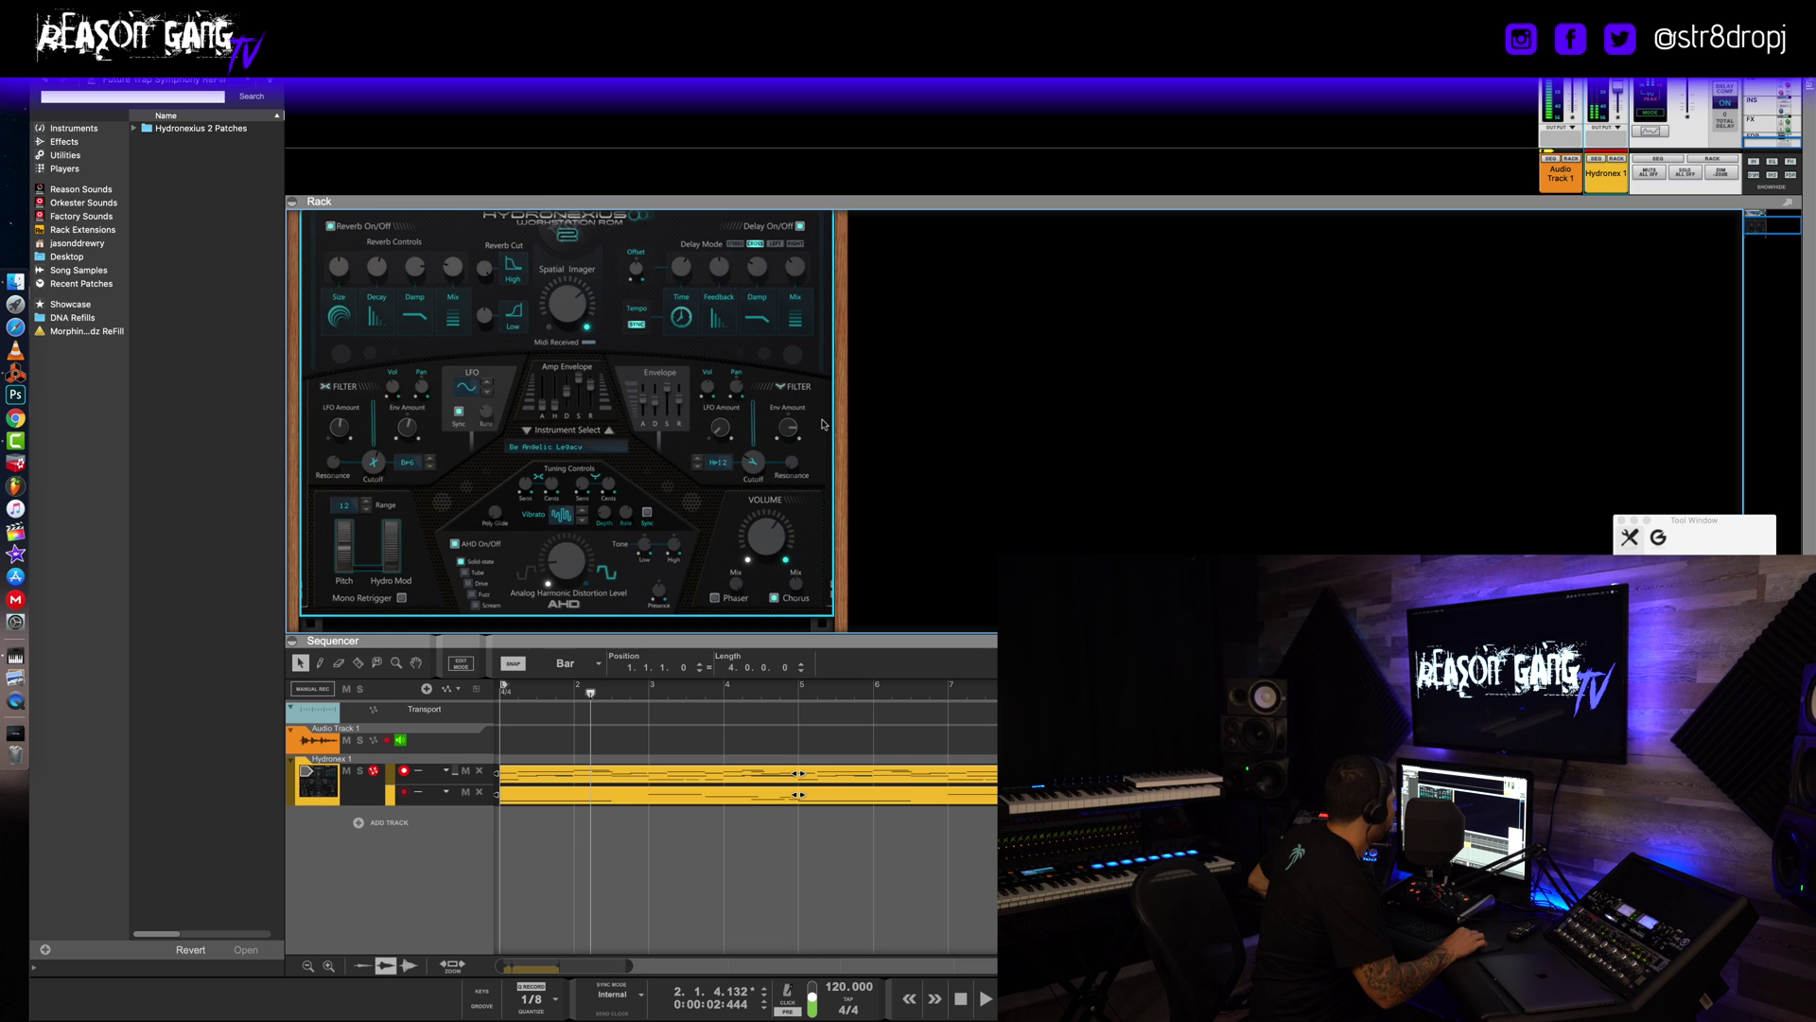
scroll(757, 587, up, 2)
Enlarge the rack to show the full Hydronexius panel, flipping to its back-panel cabling and front twice.
drag(743, 644, 744, 715)
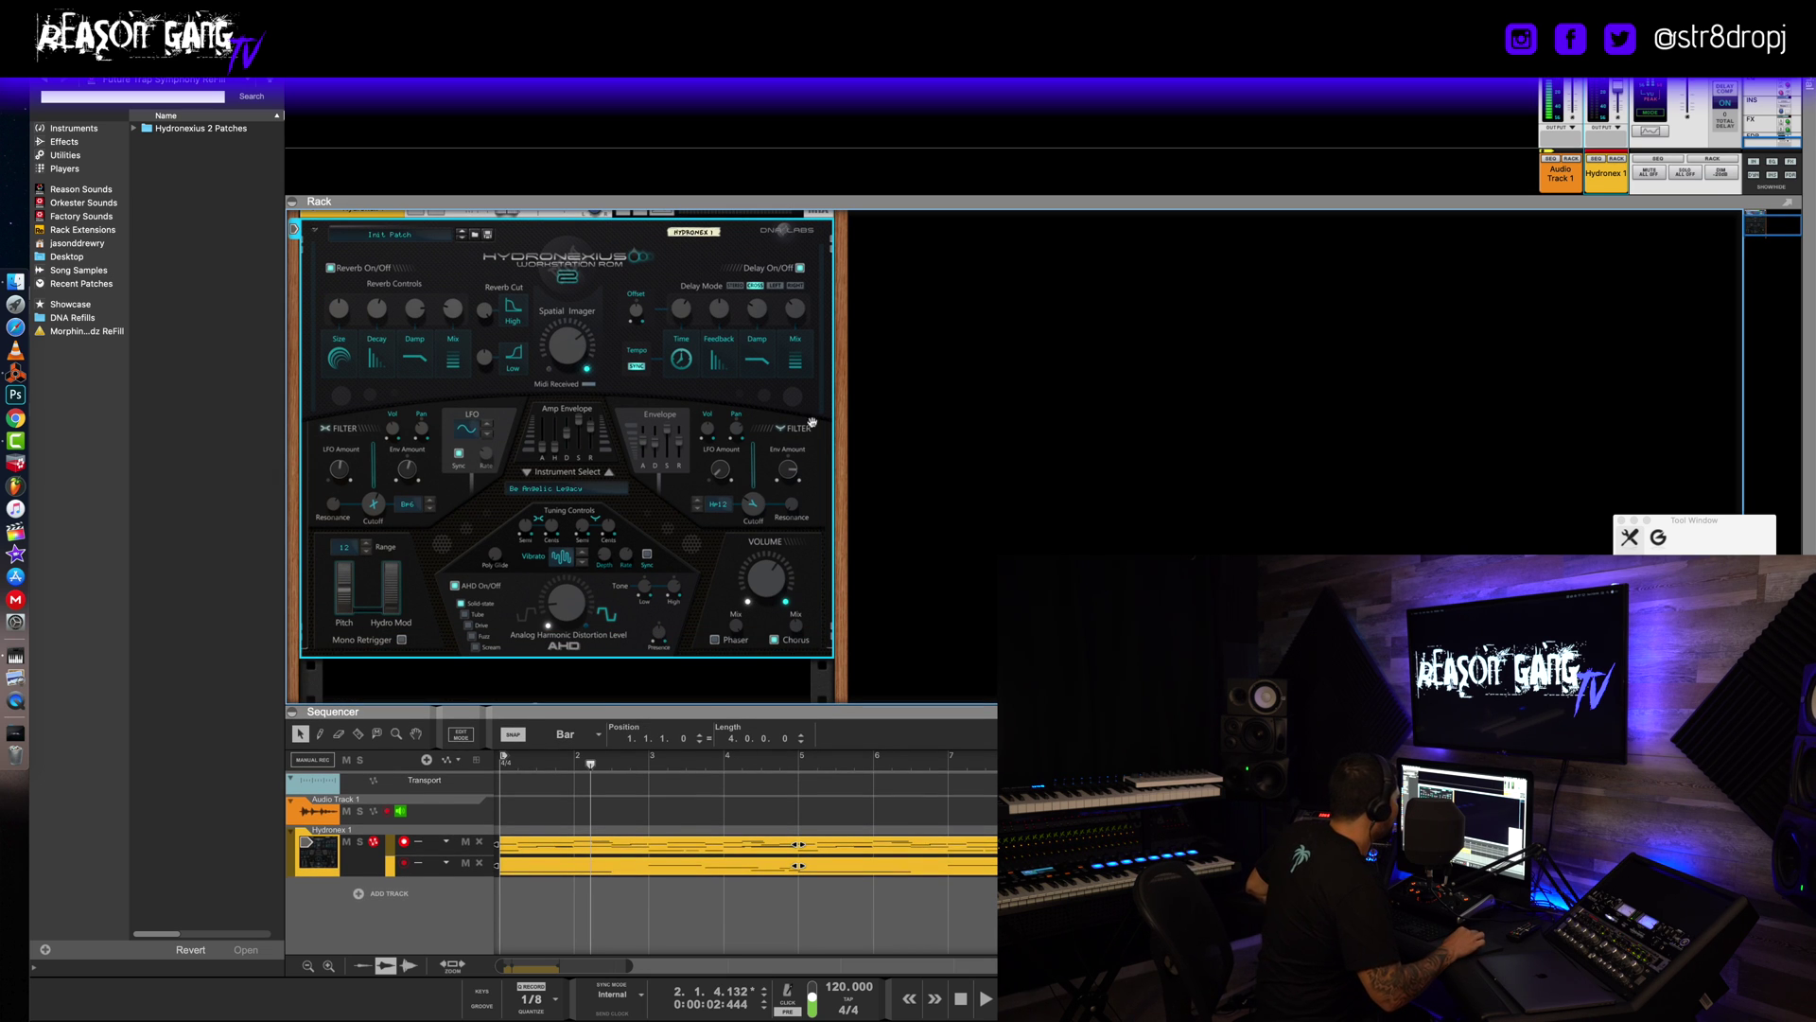
key(Tab)
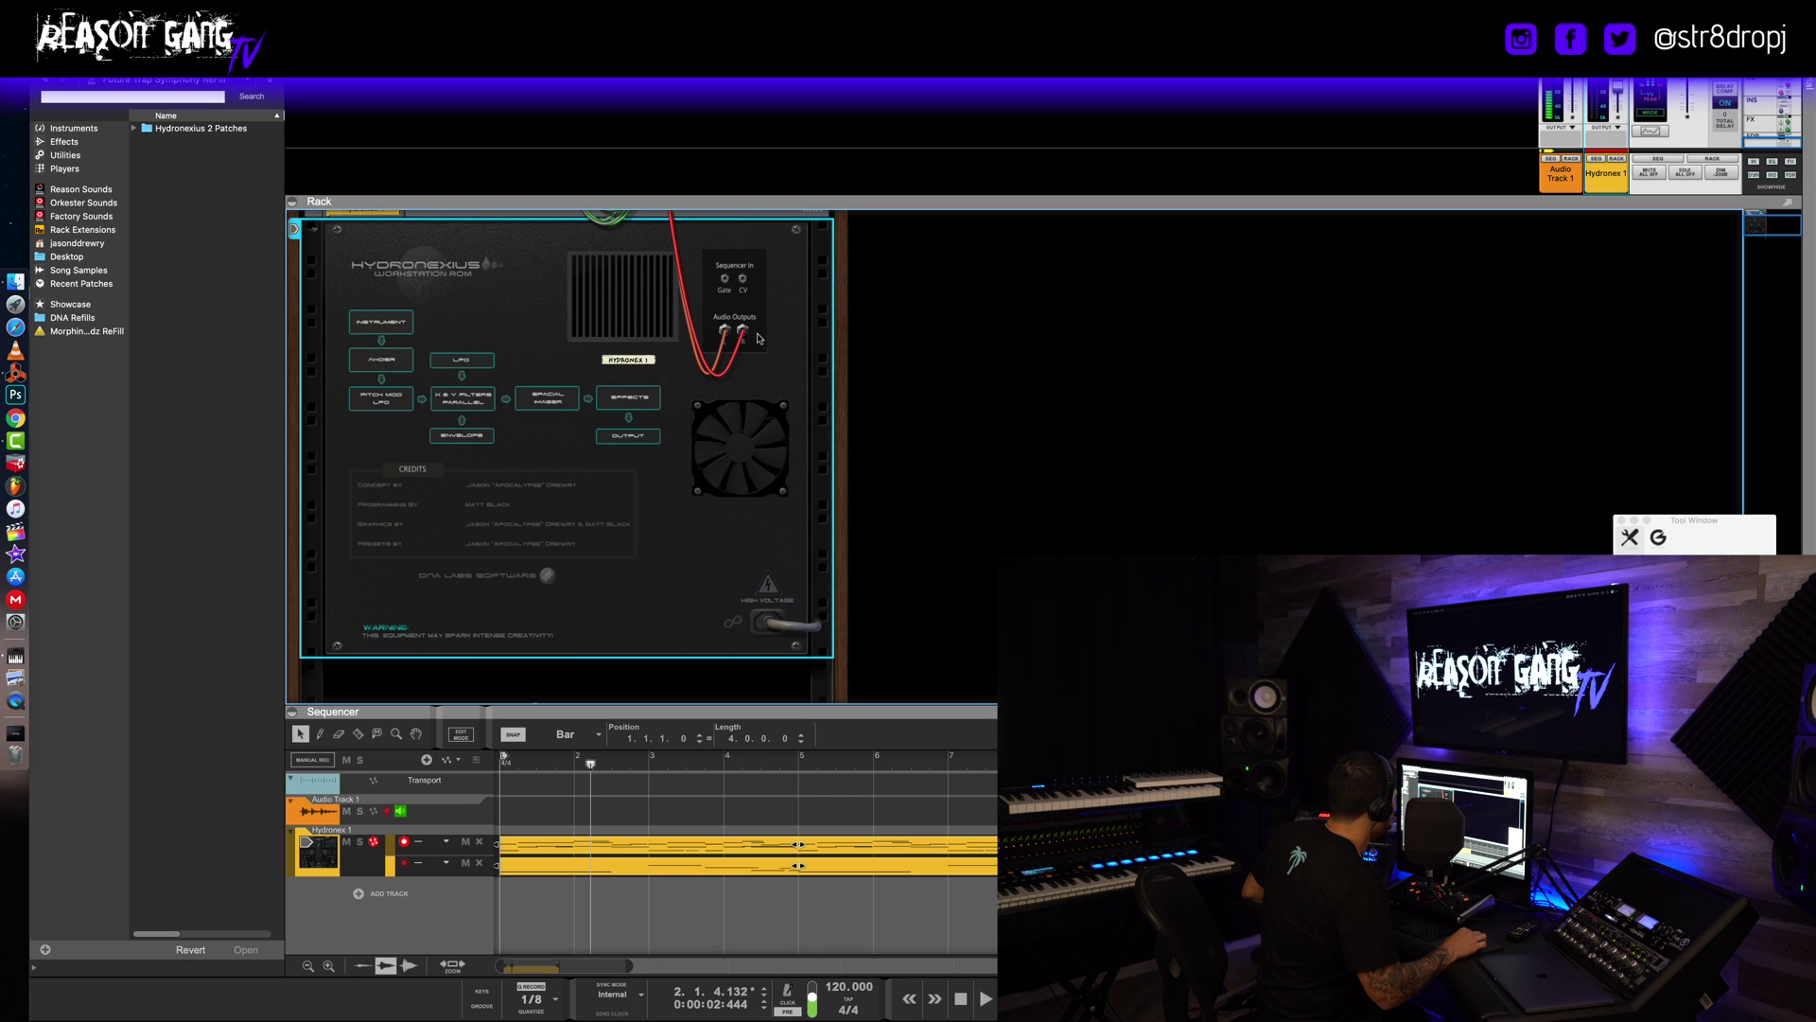
key(Tab)
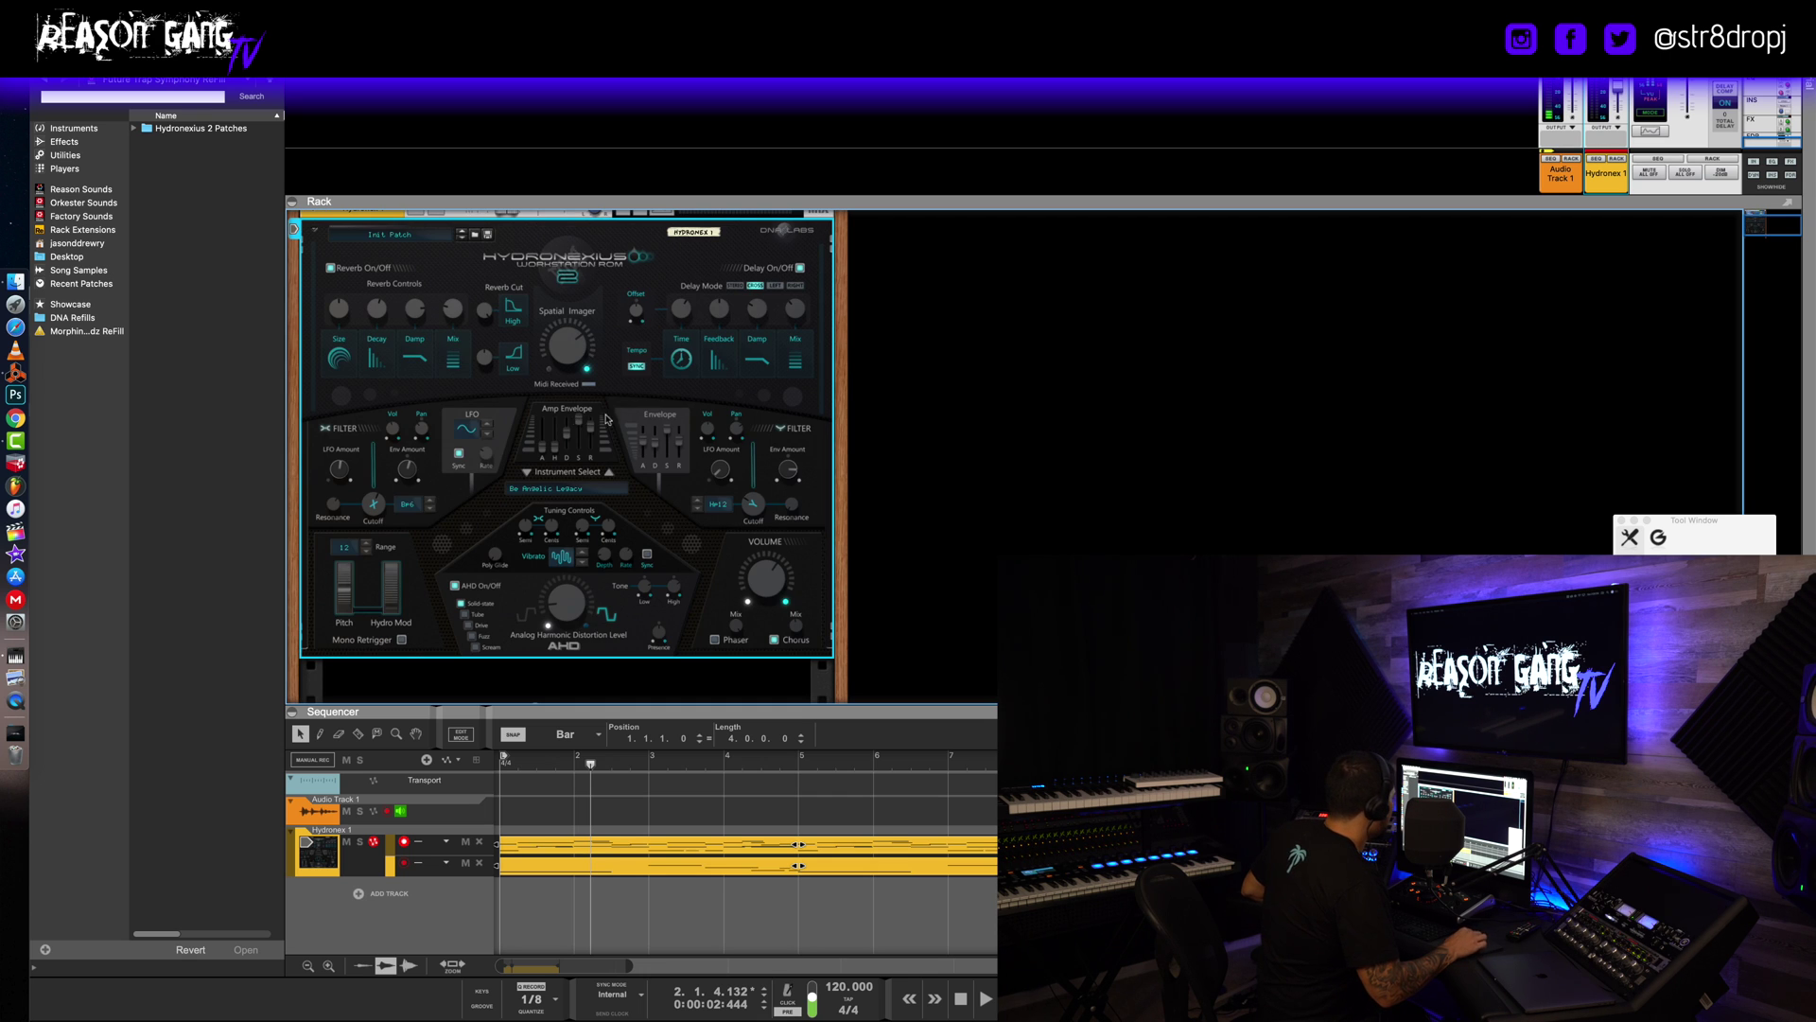
key(Tab)
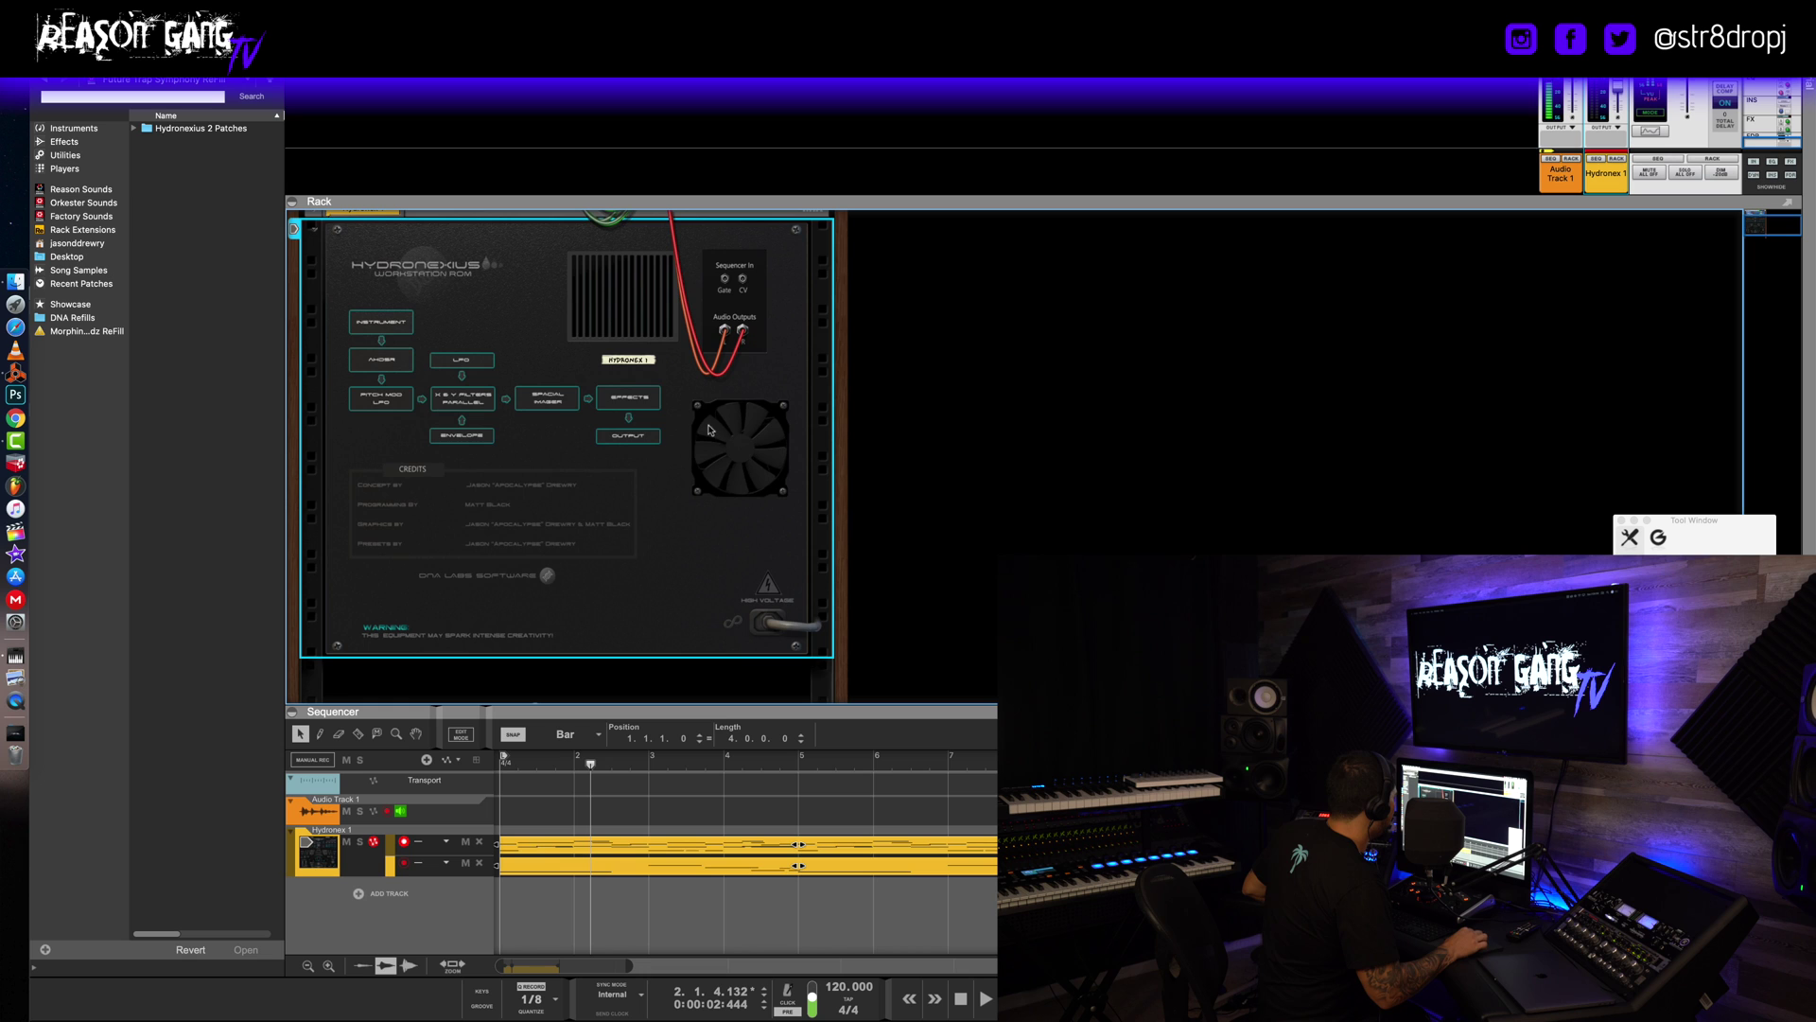
key(Tab)
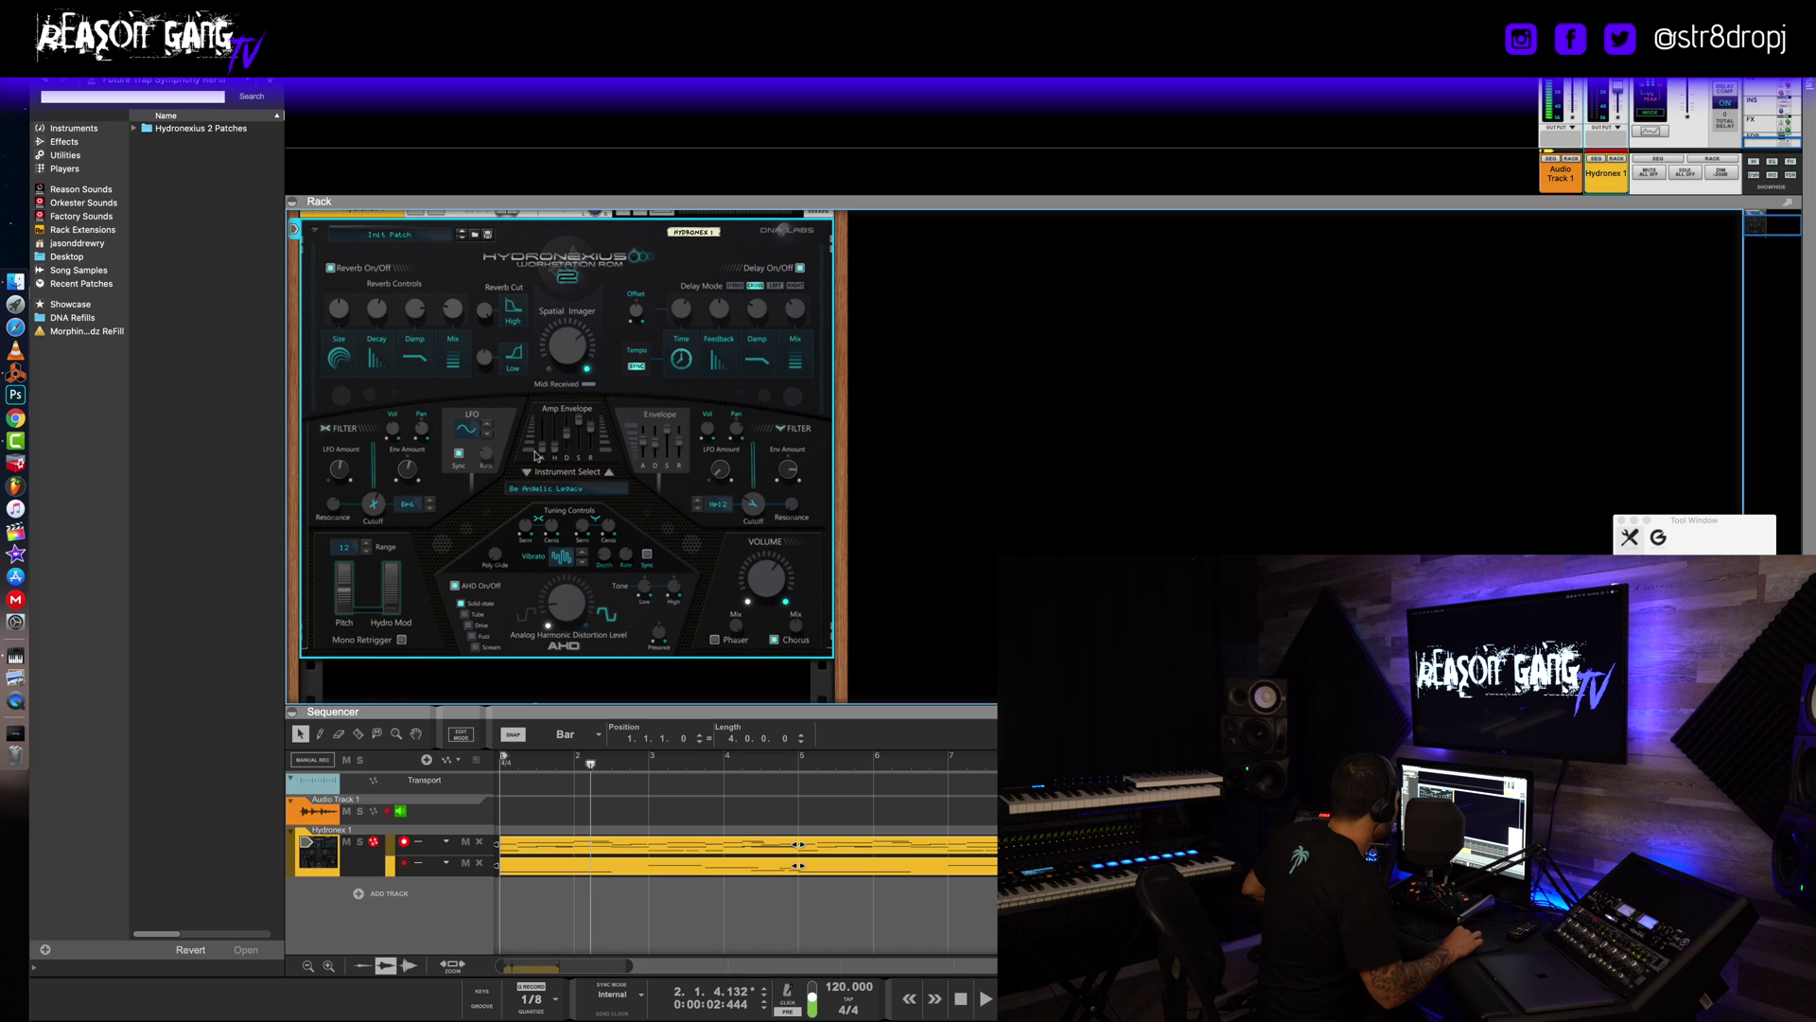
click(586, 488)
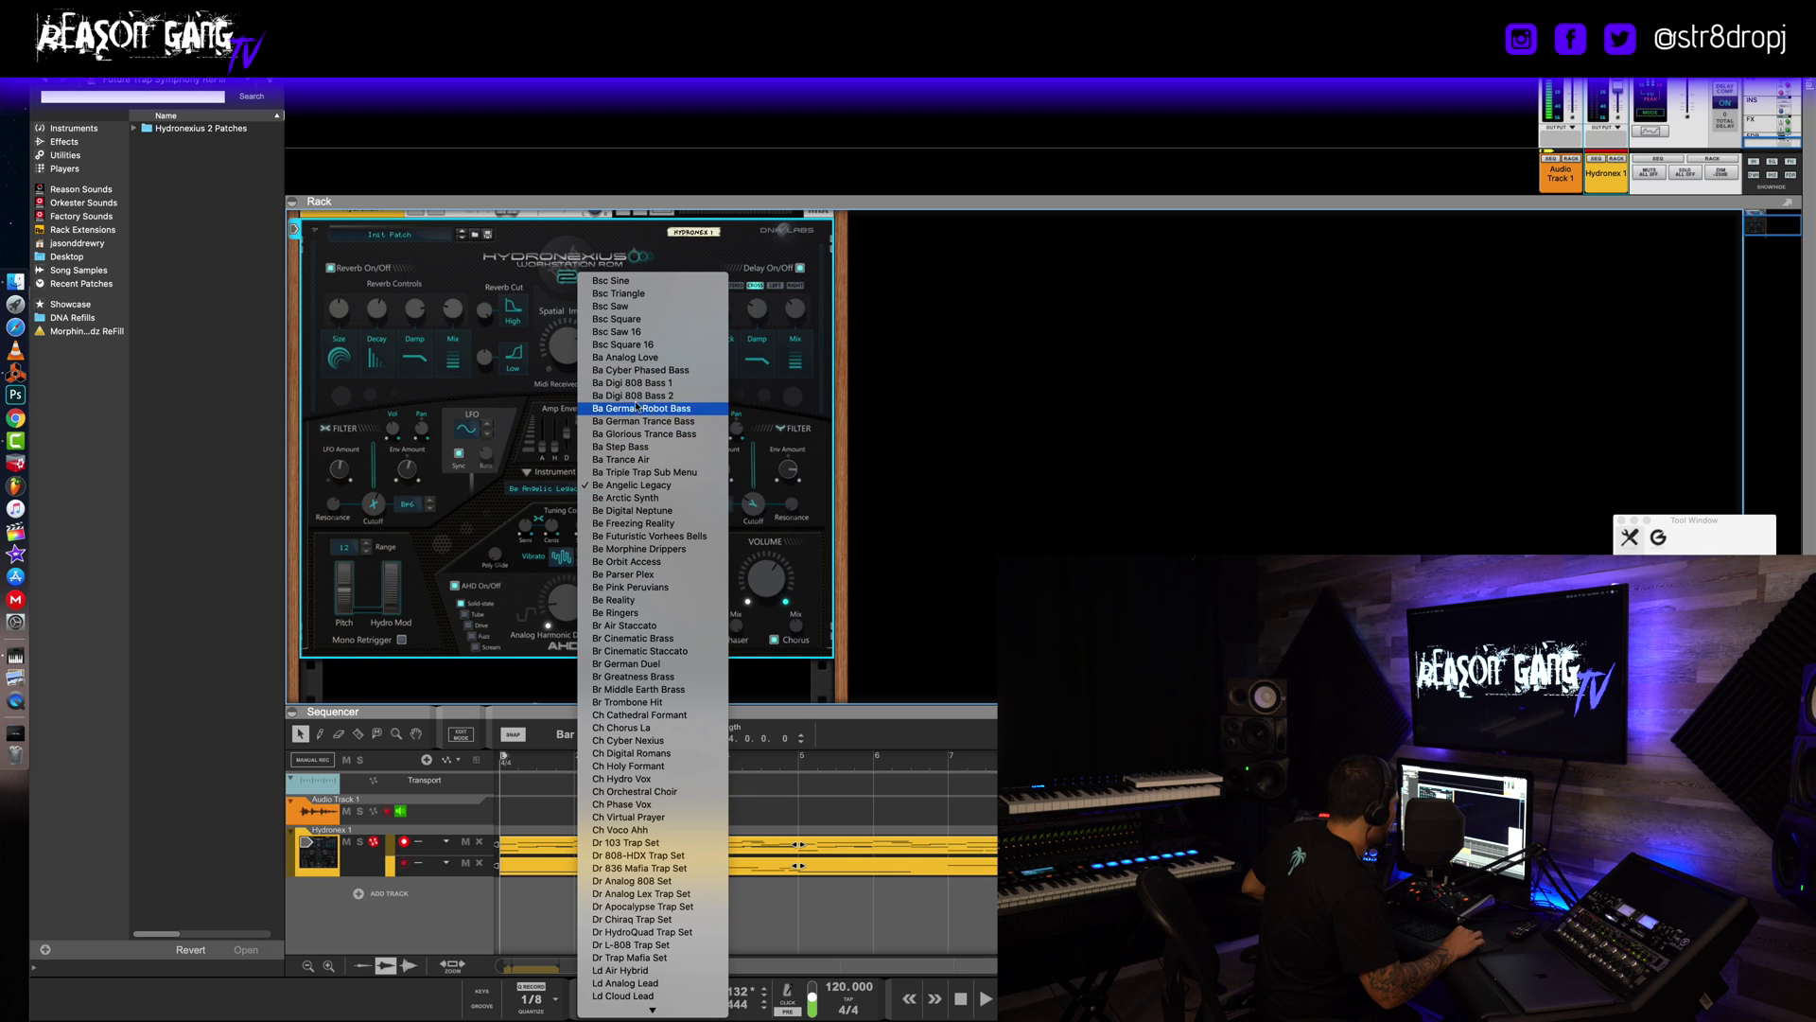
scroll(653, 481, down, 5)
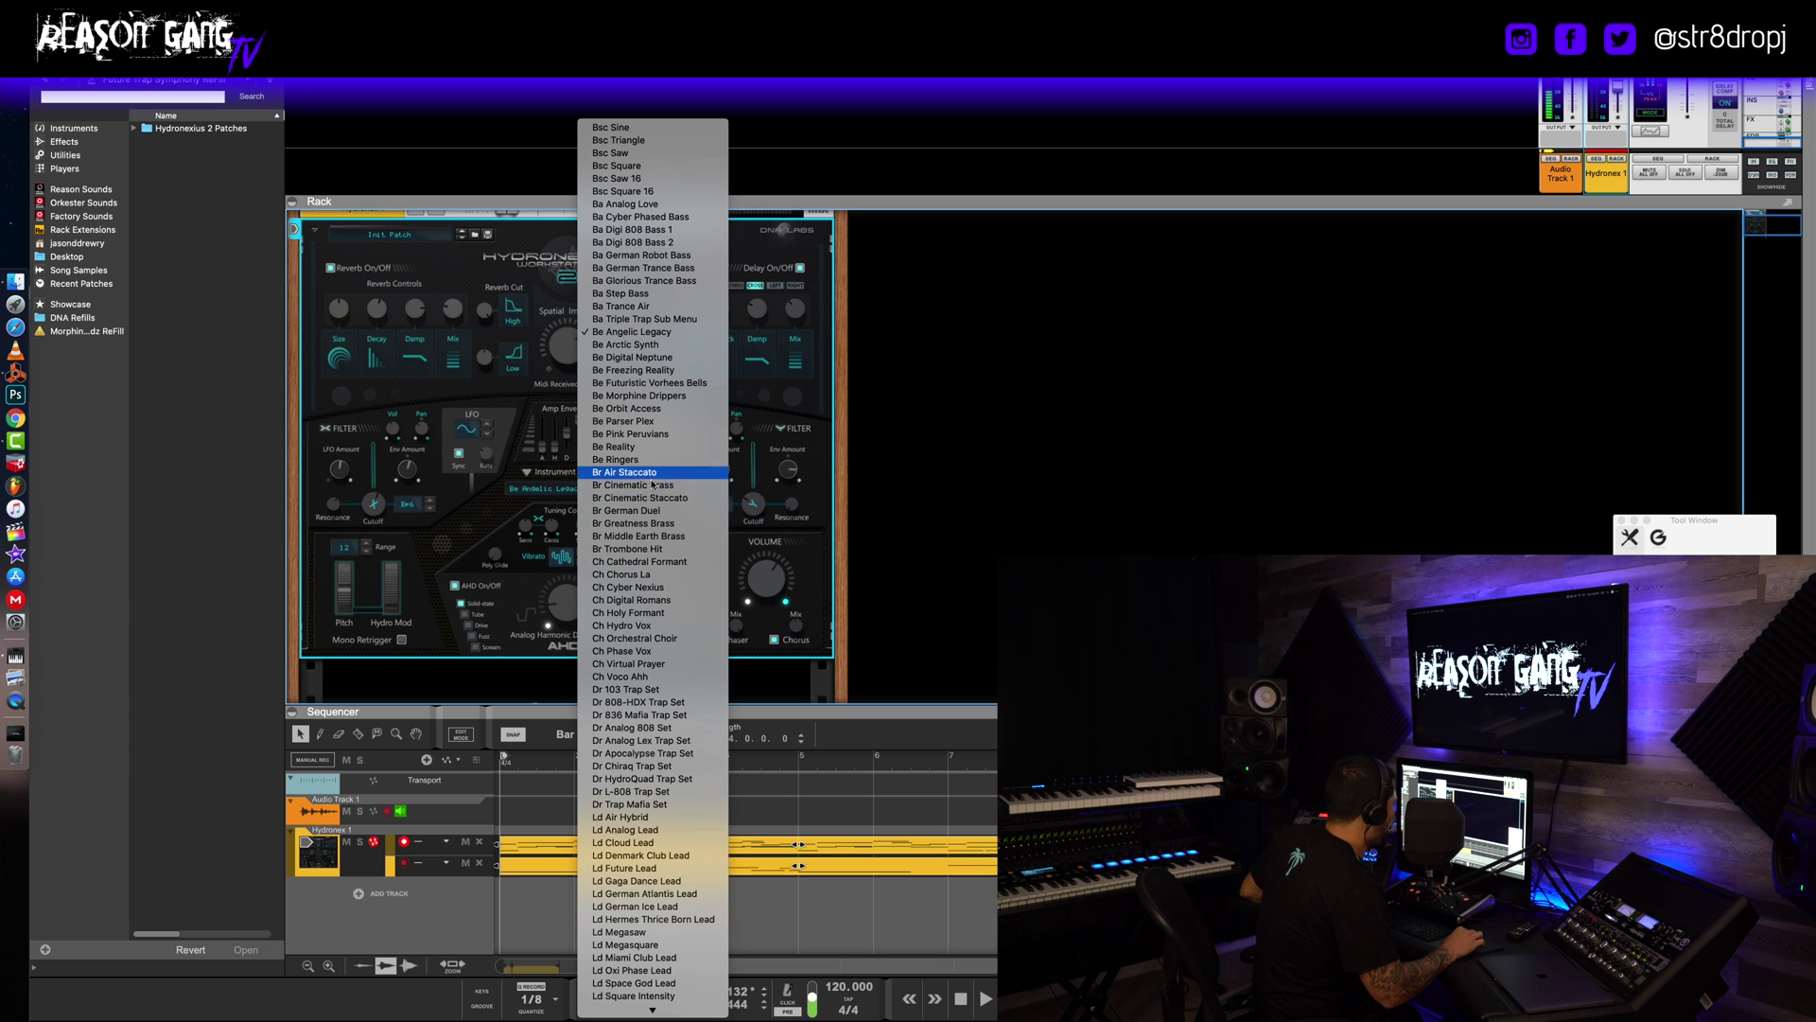
scroll(655, 510, down, 2)
scroll(655, 535, down, 8)
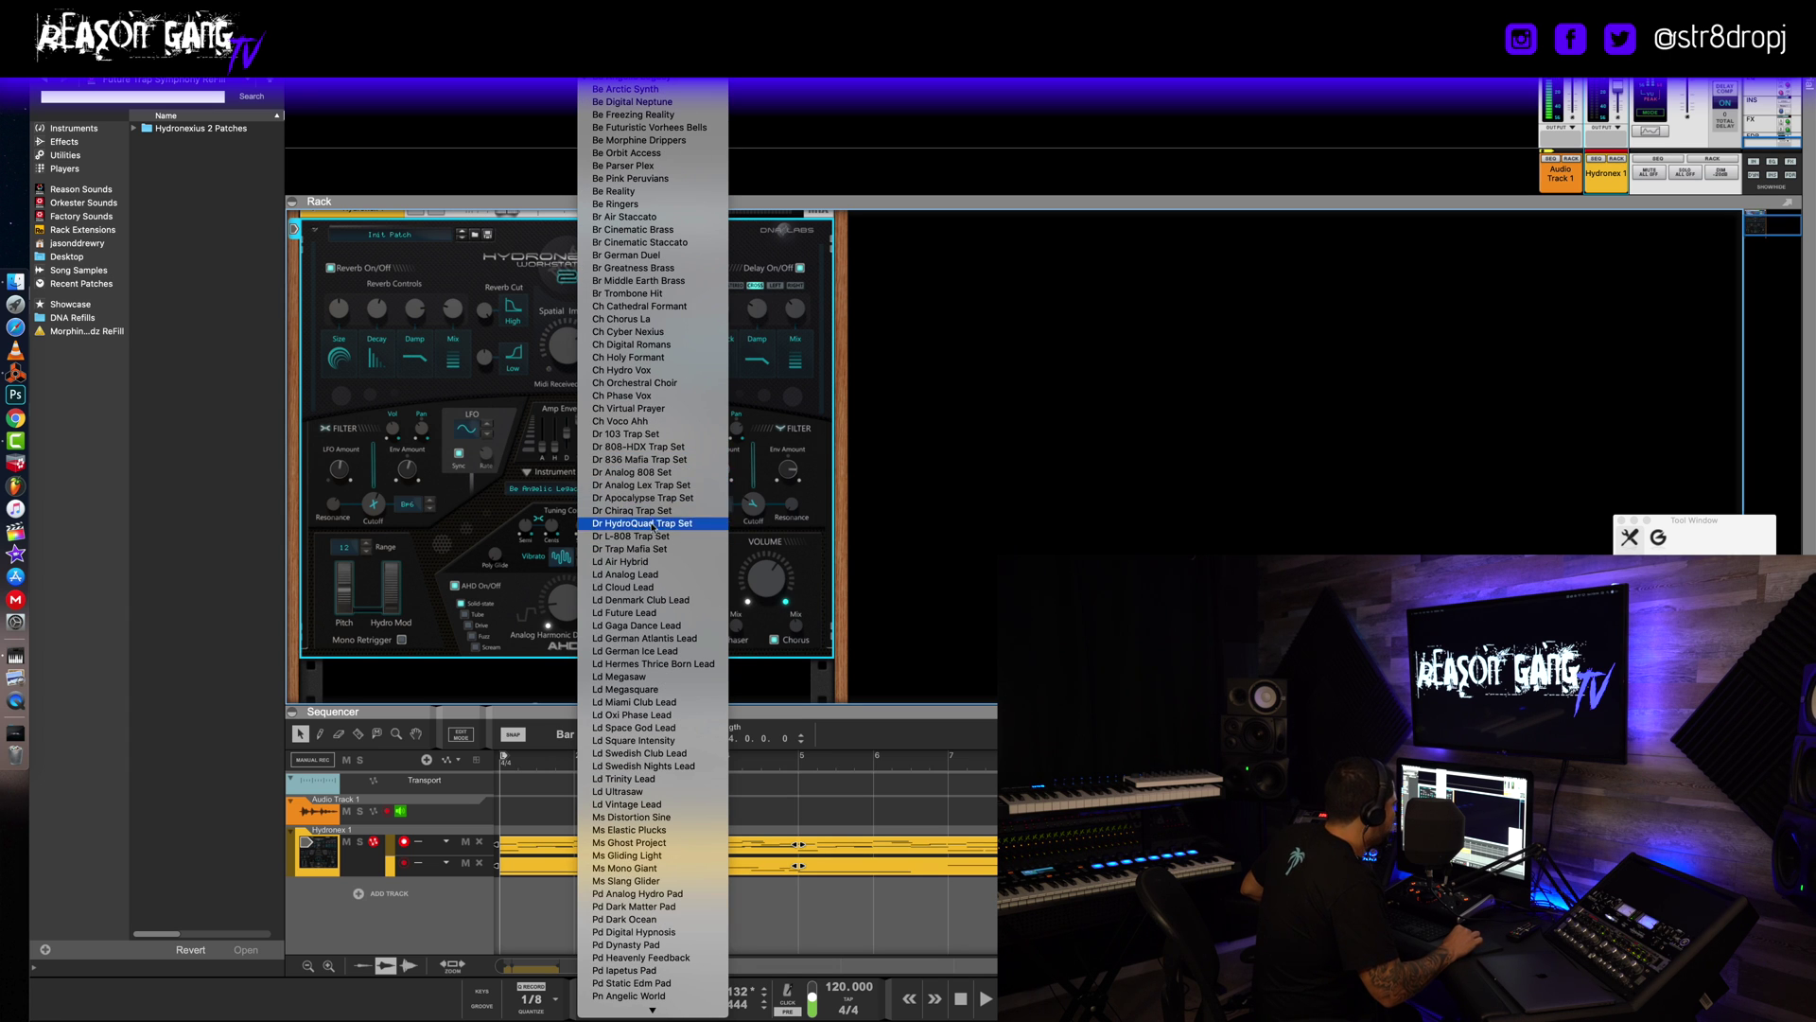
scroll(656, 530, down, 3)
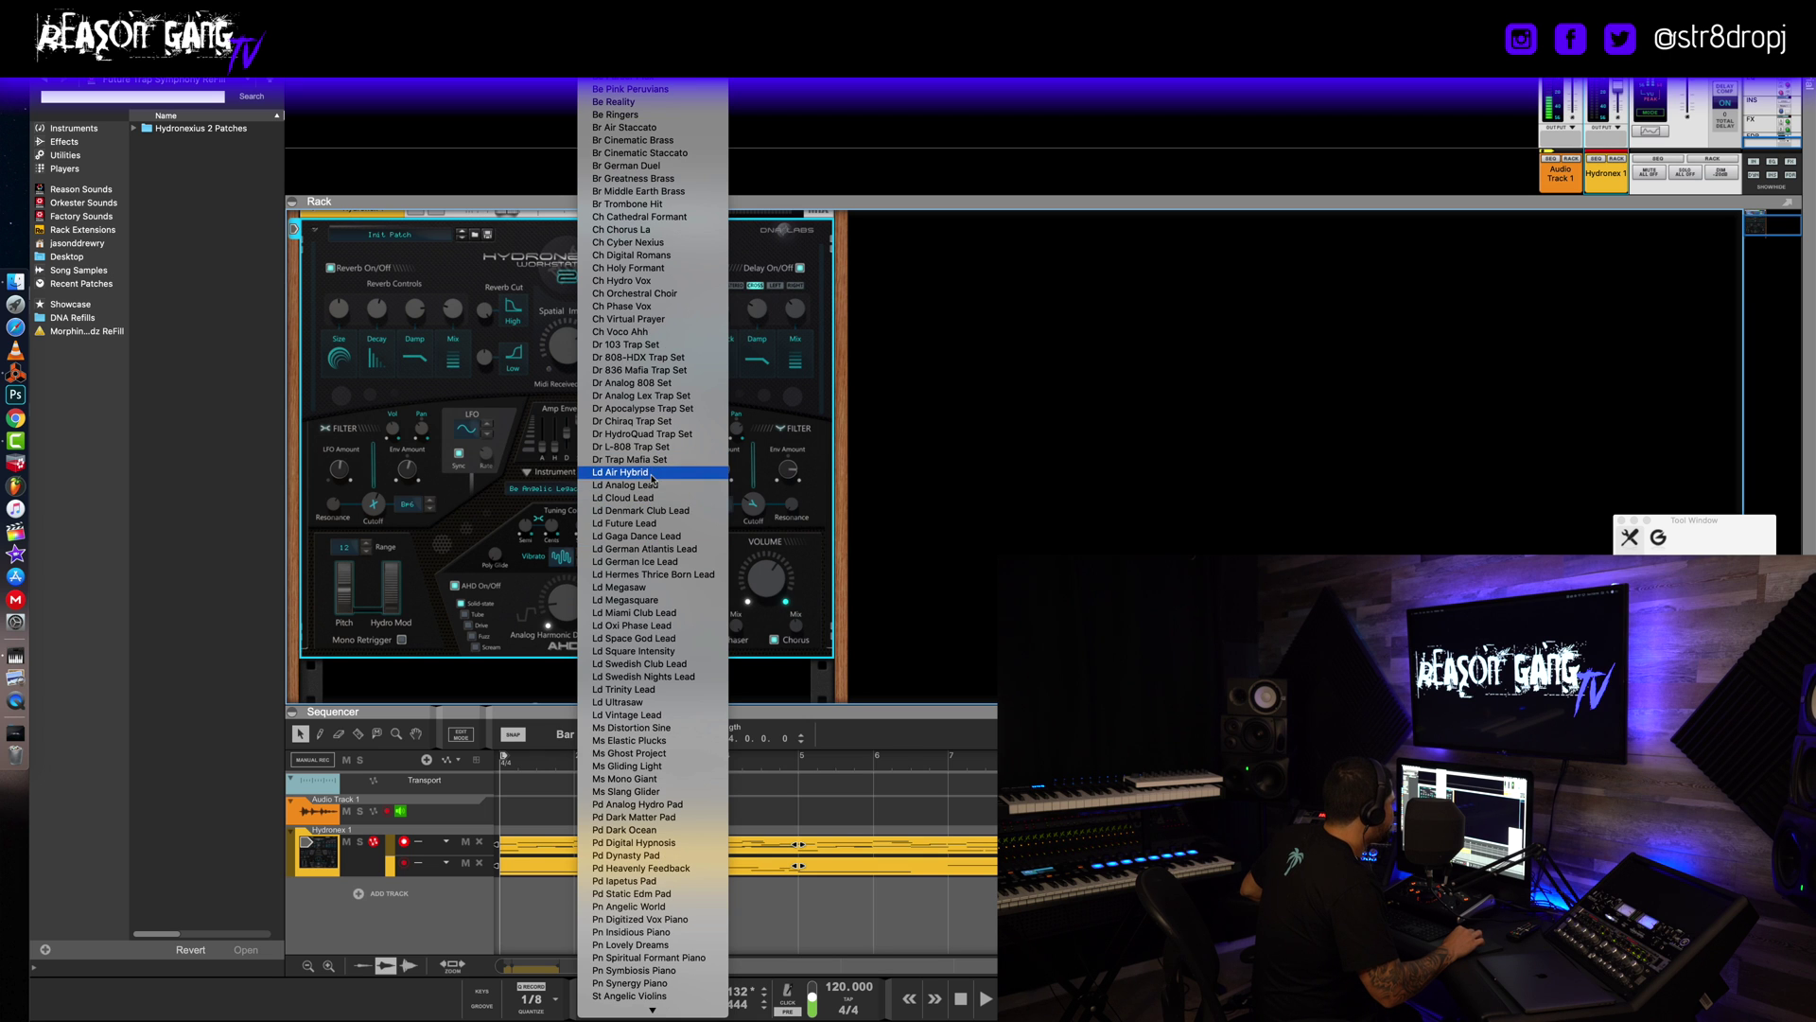
scroll(658, 500, down, 5)
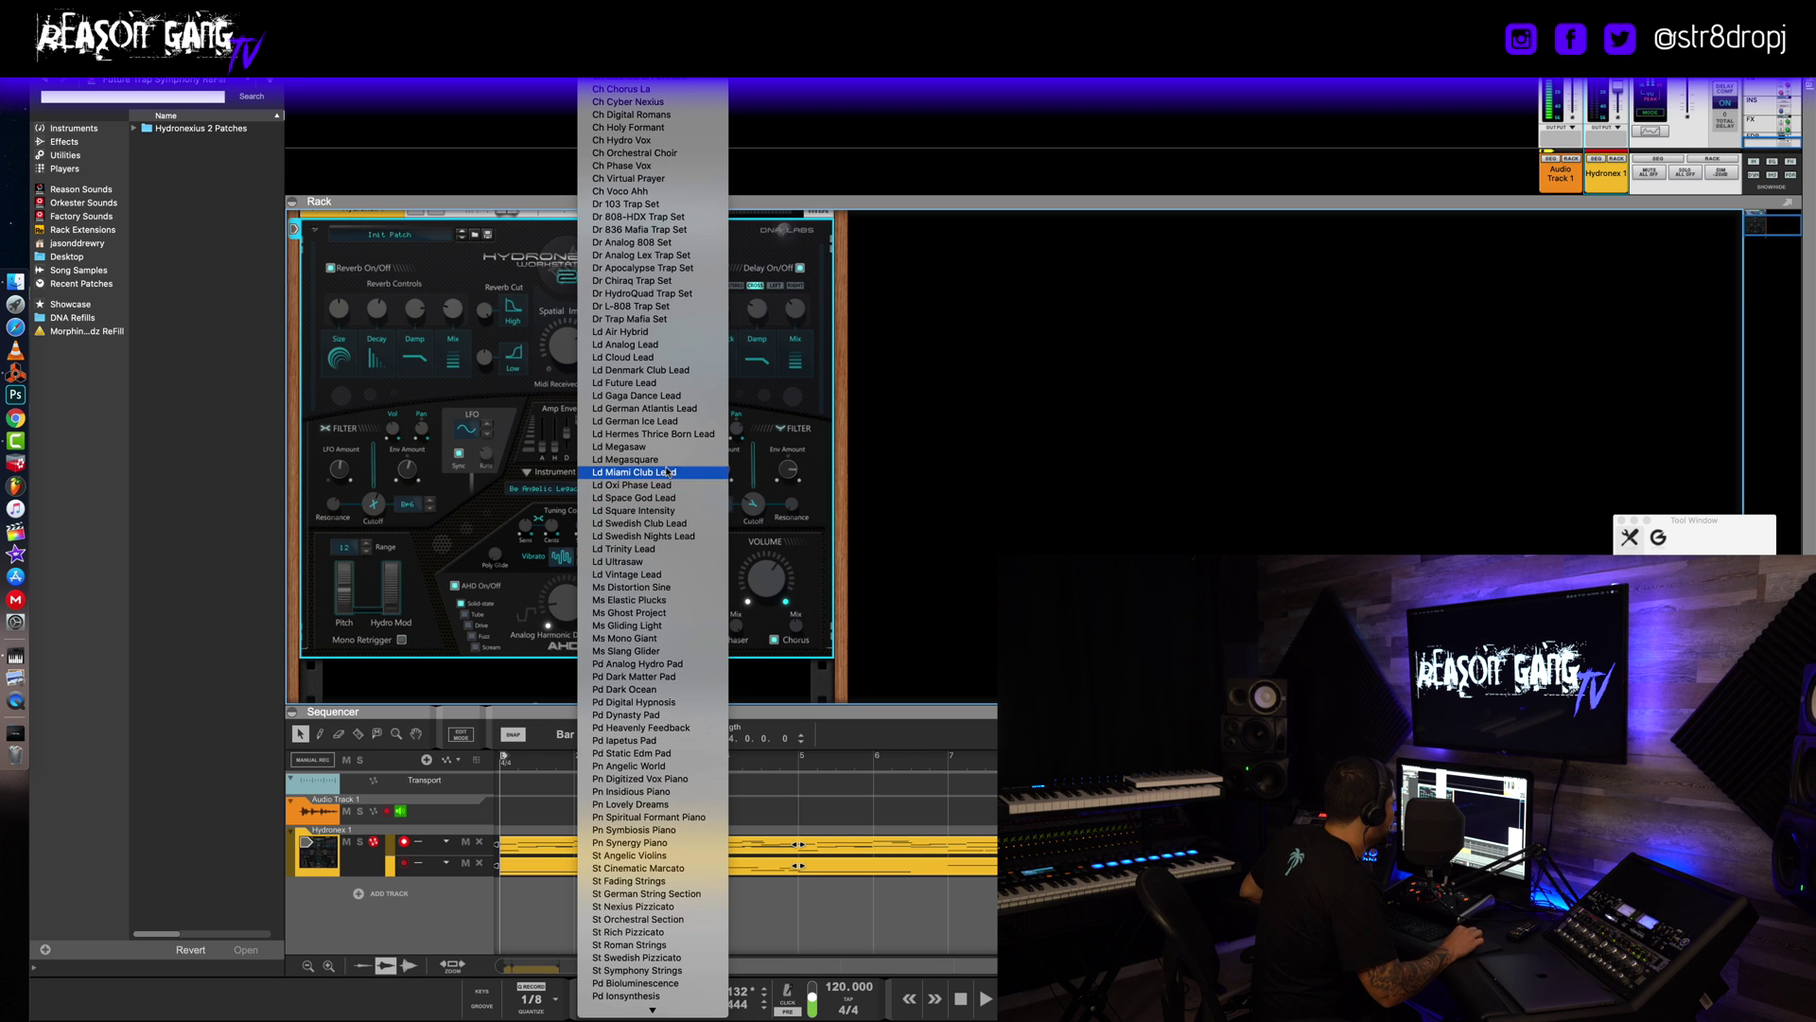
scroll(662, 473, down, 5)
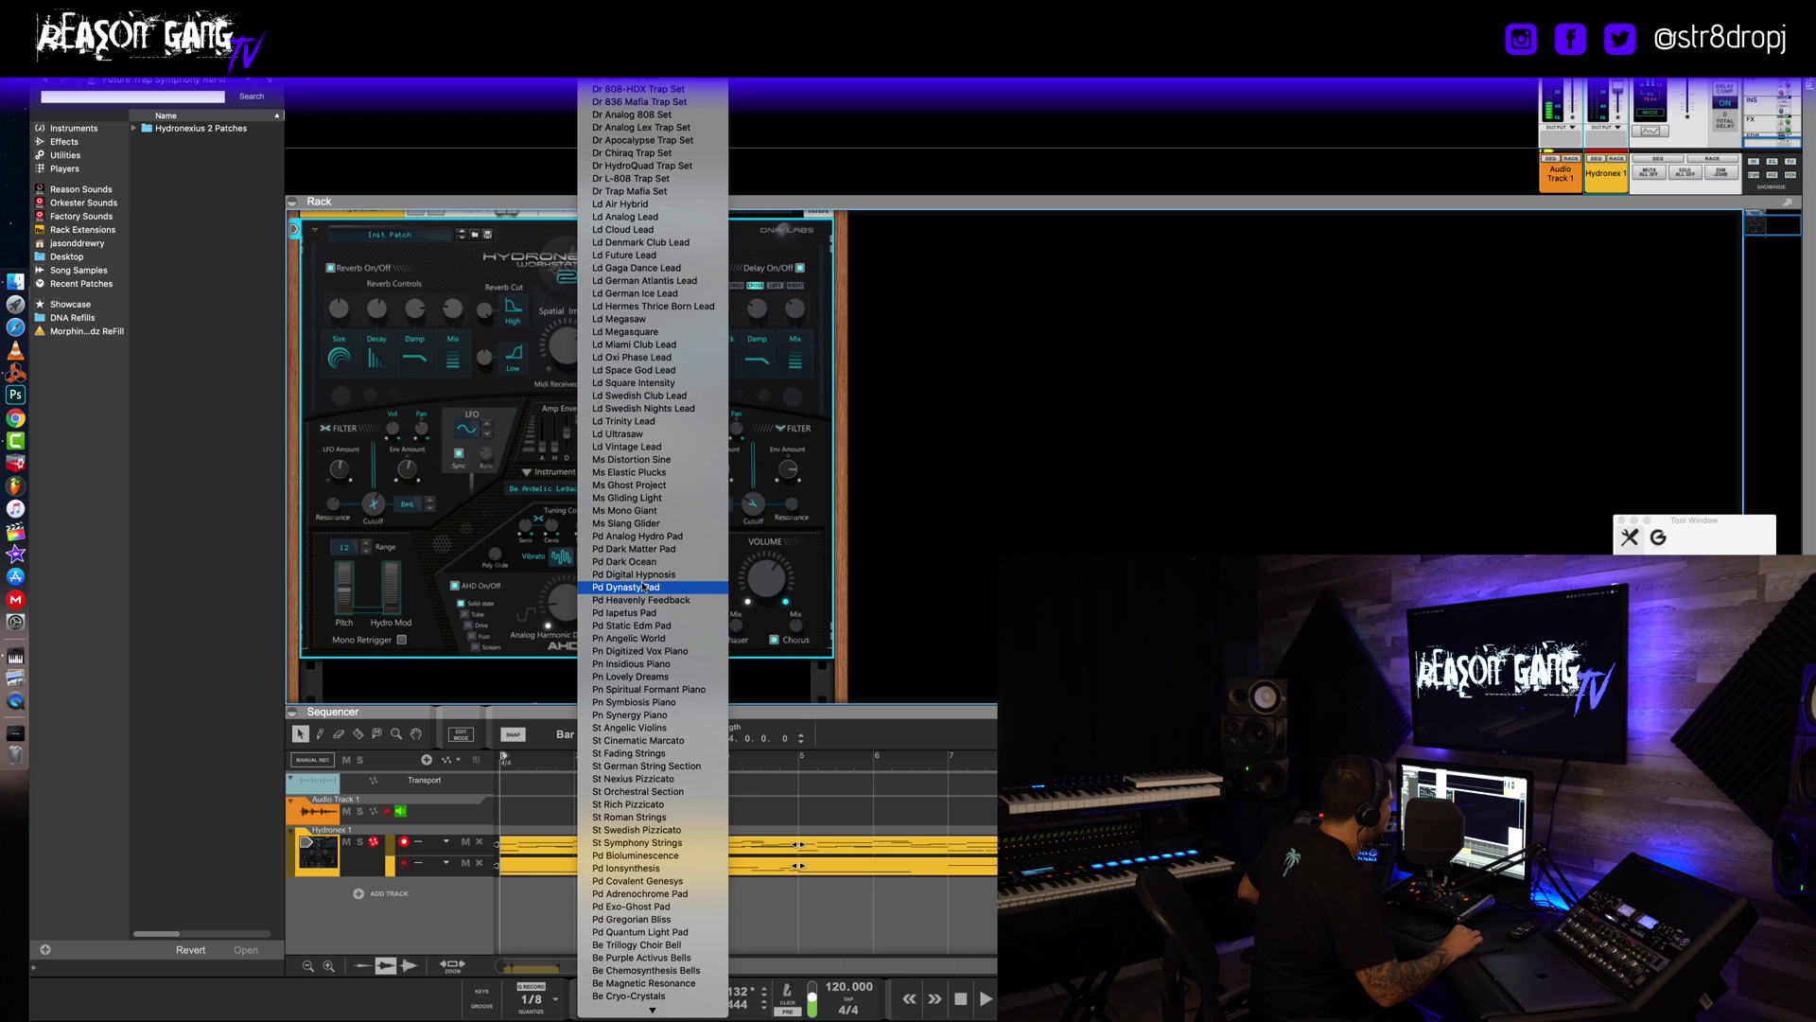
scroll(659, 499, down, 3)
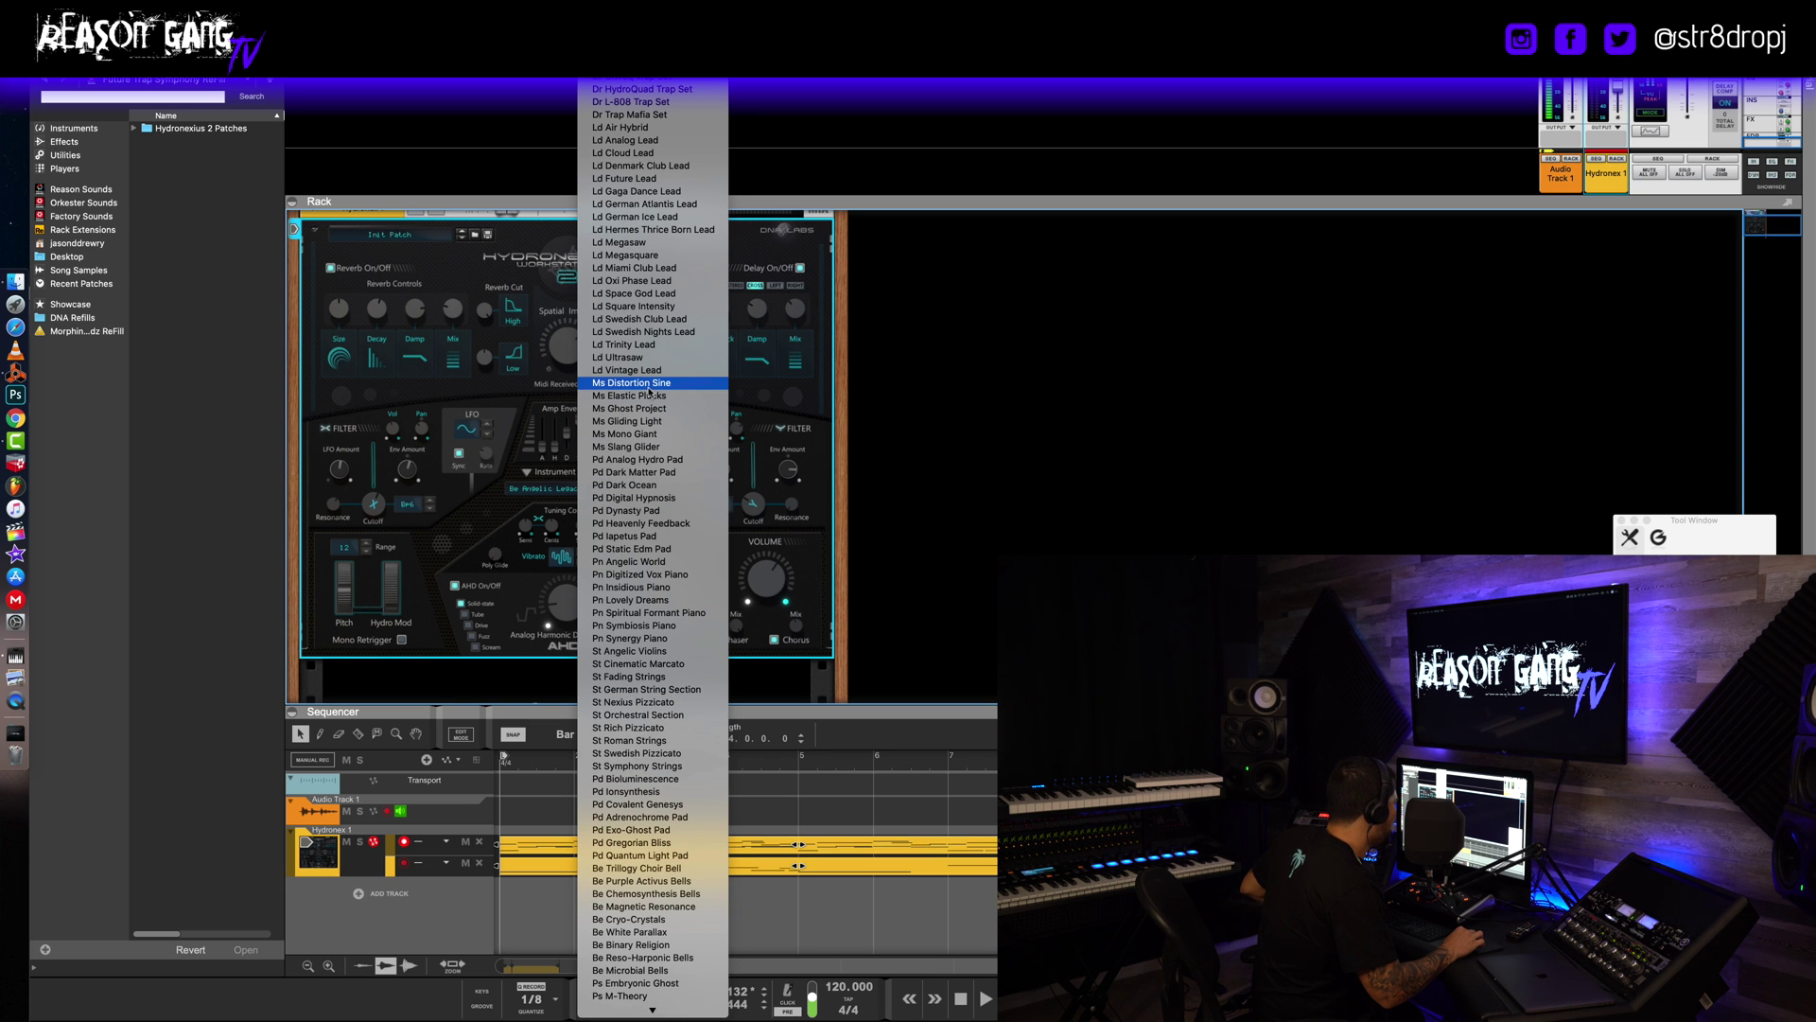
scroll(651, 483, down, 5)
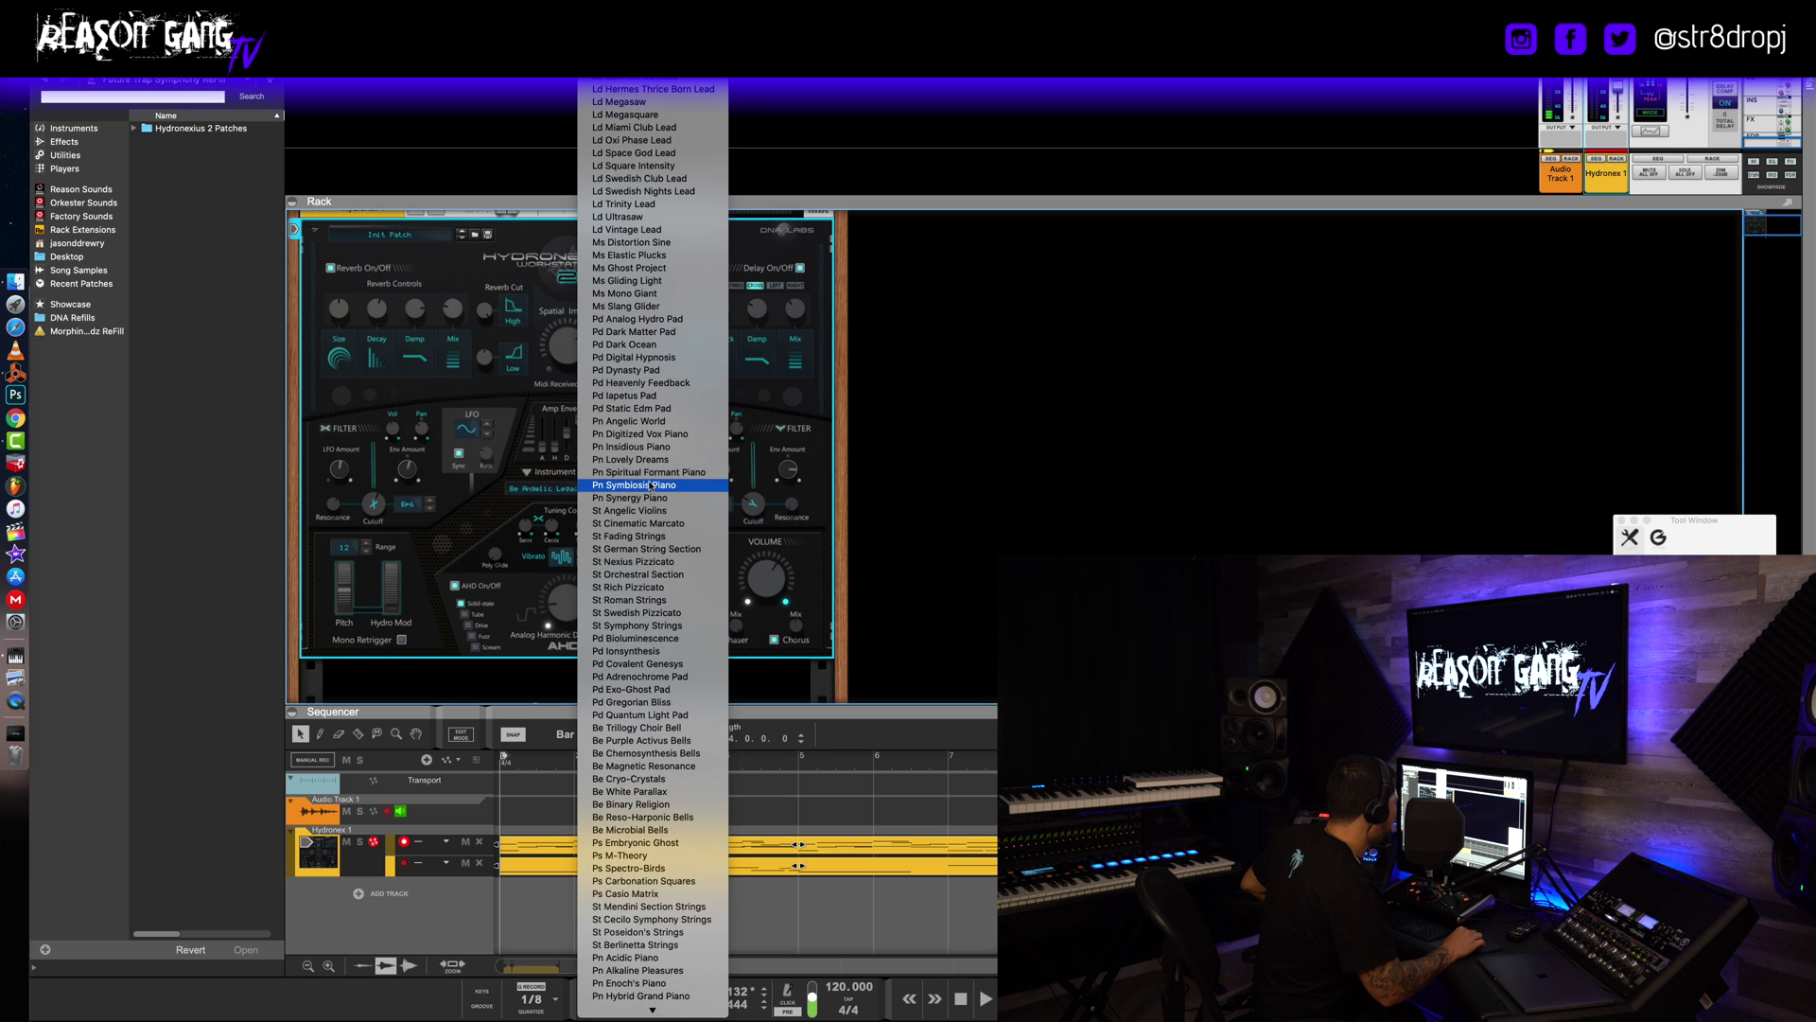
scroll(651, 485, down, 4)
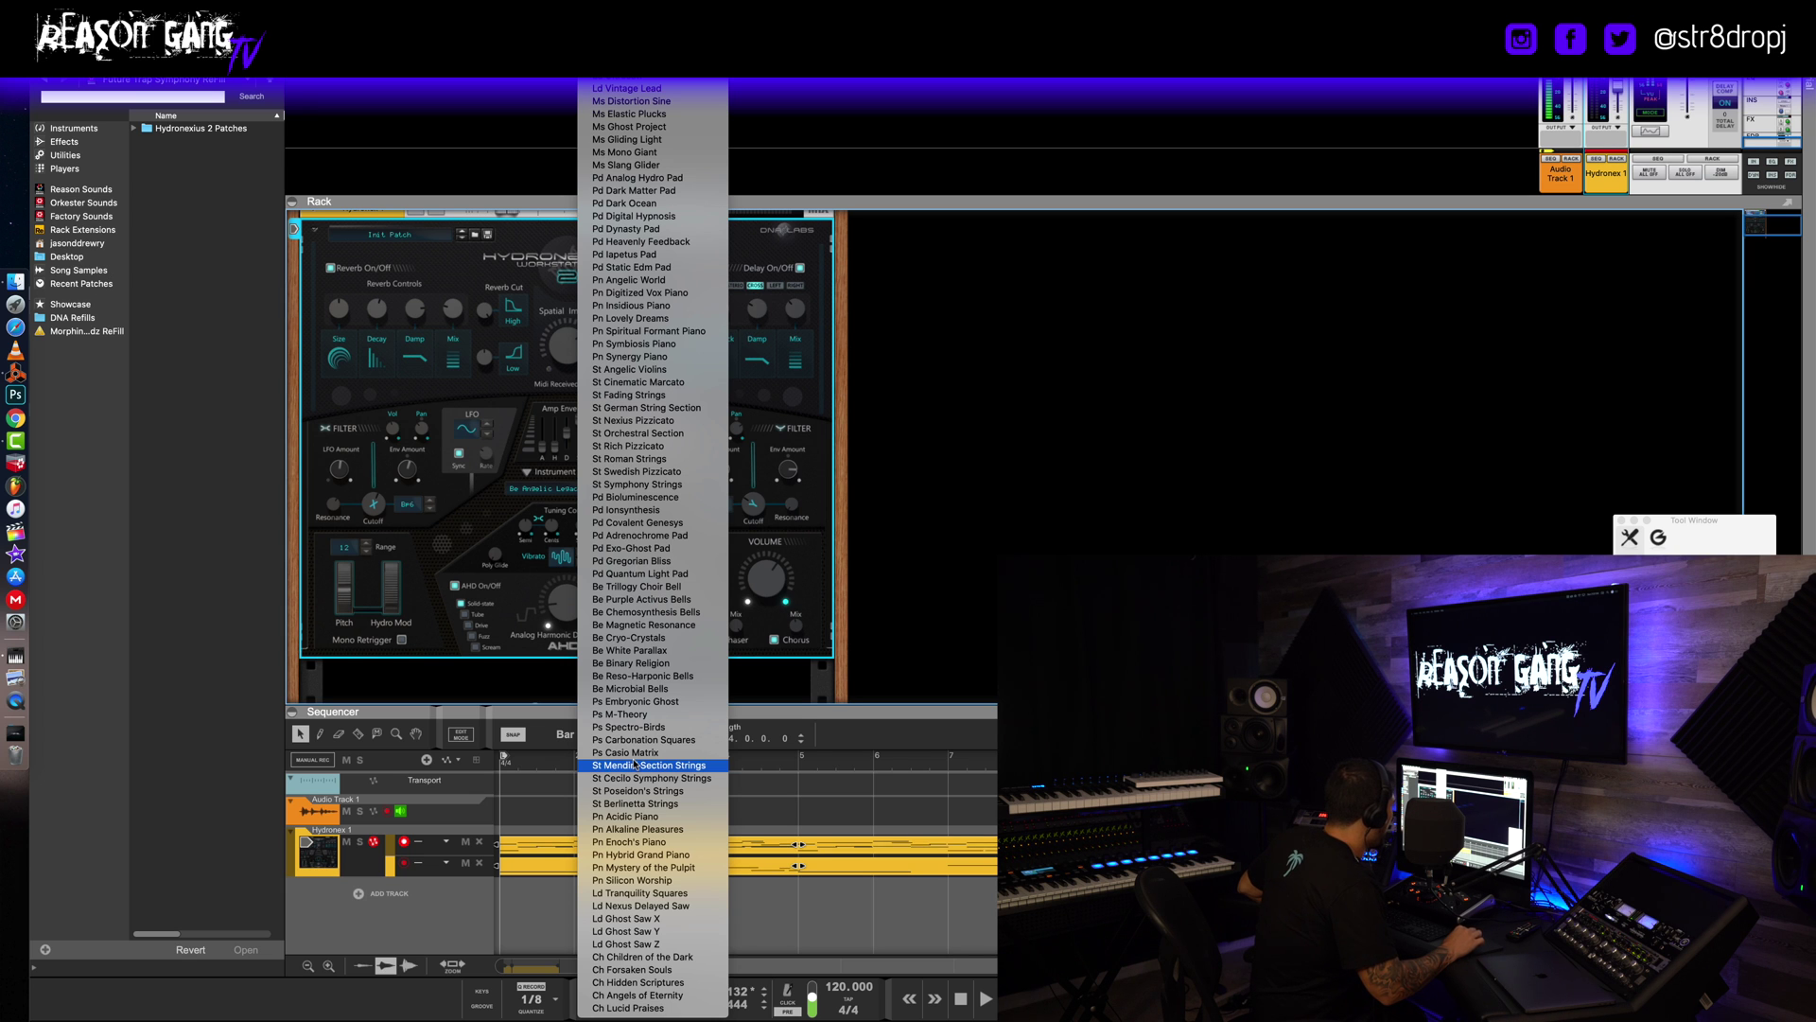
scroll(634, 762, up, 5)
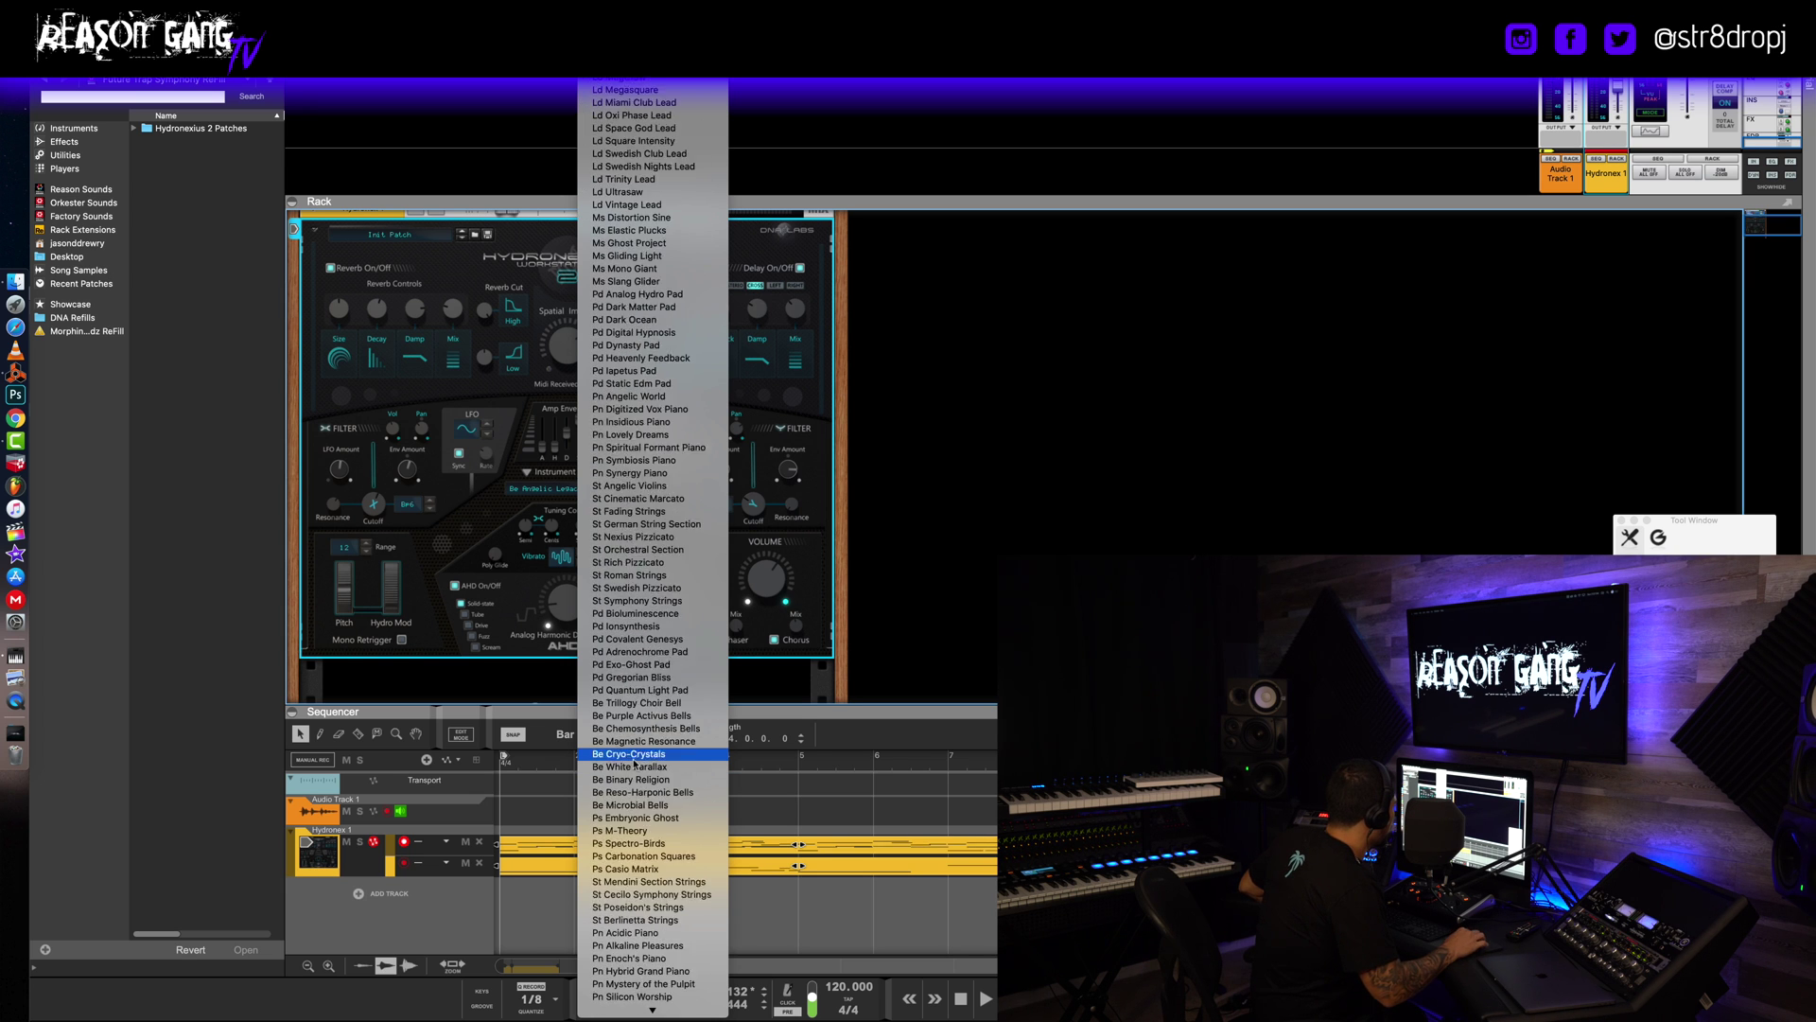
scroll(634, 763, down, 5)
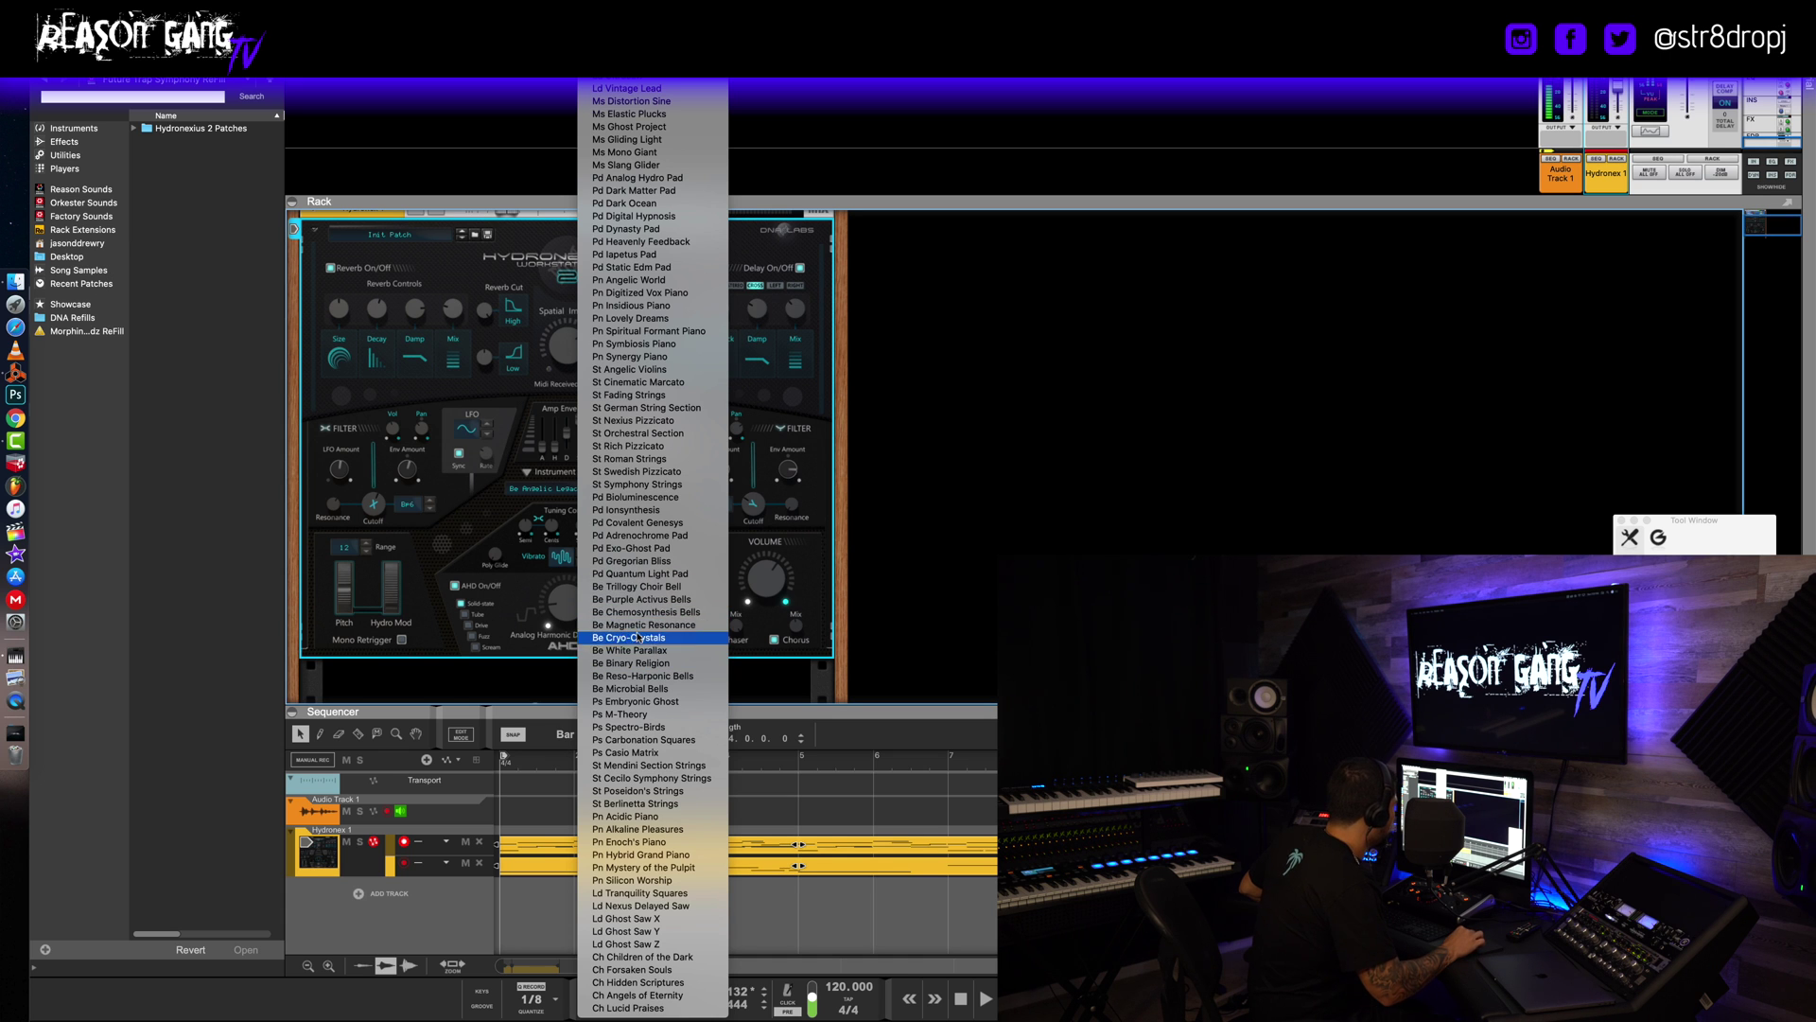
scroll(635, 637, up, 3)
scroll(634, 638, down, 3)
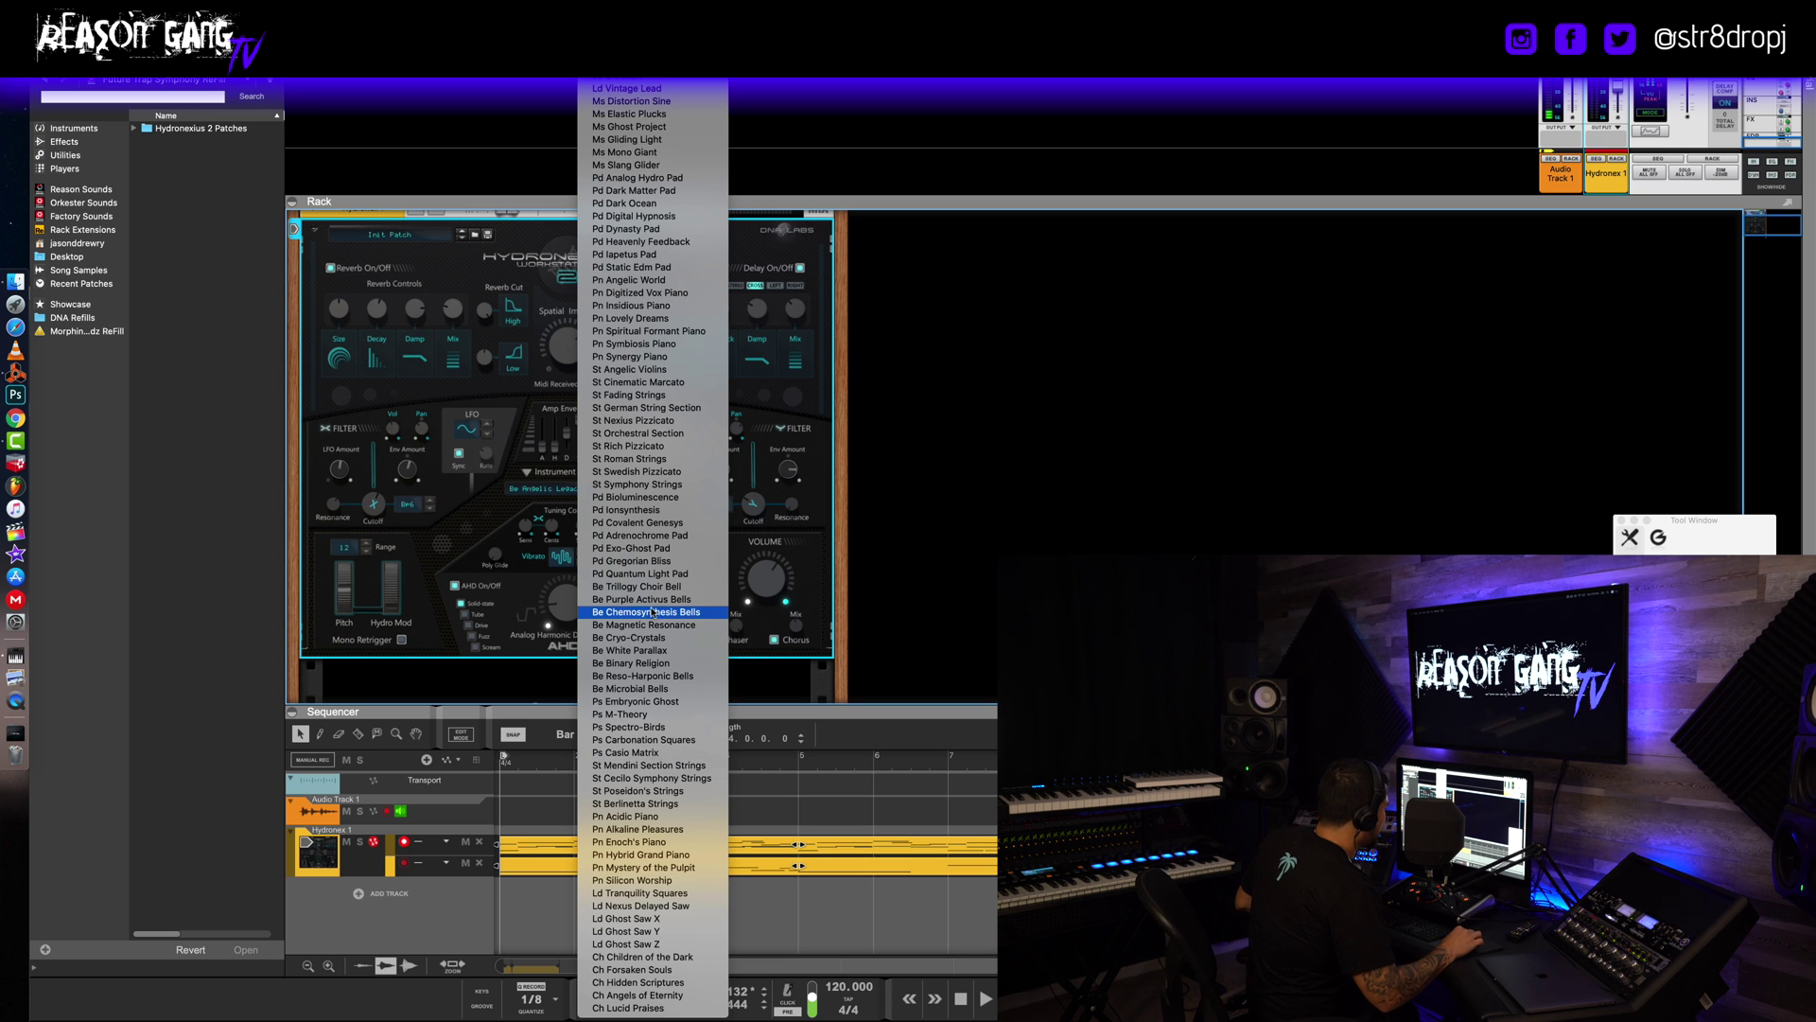
click(797, 533)
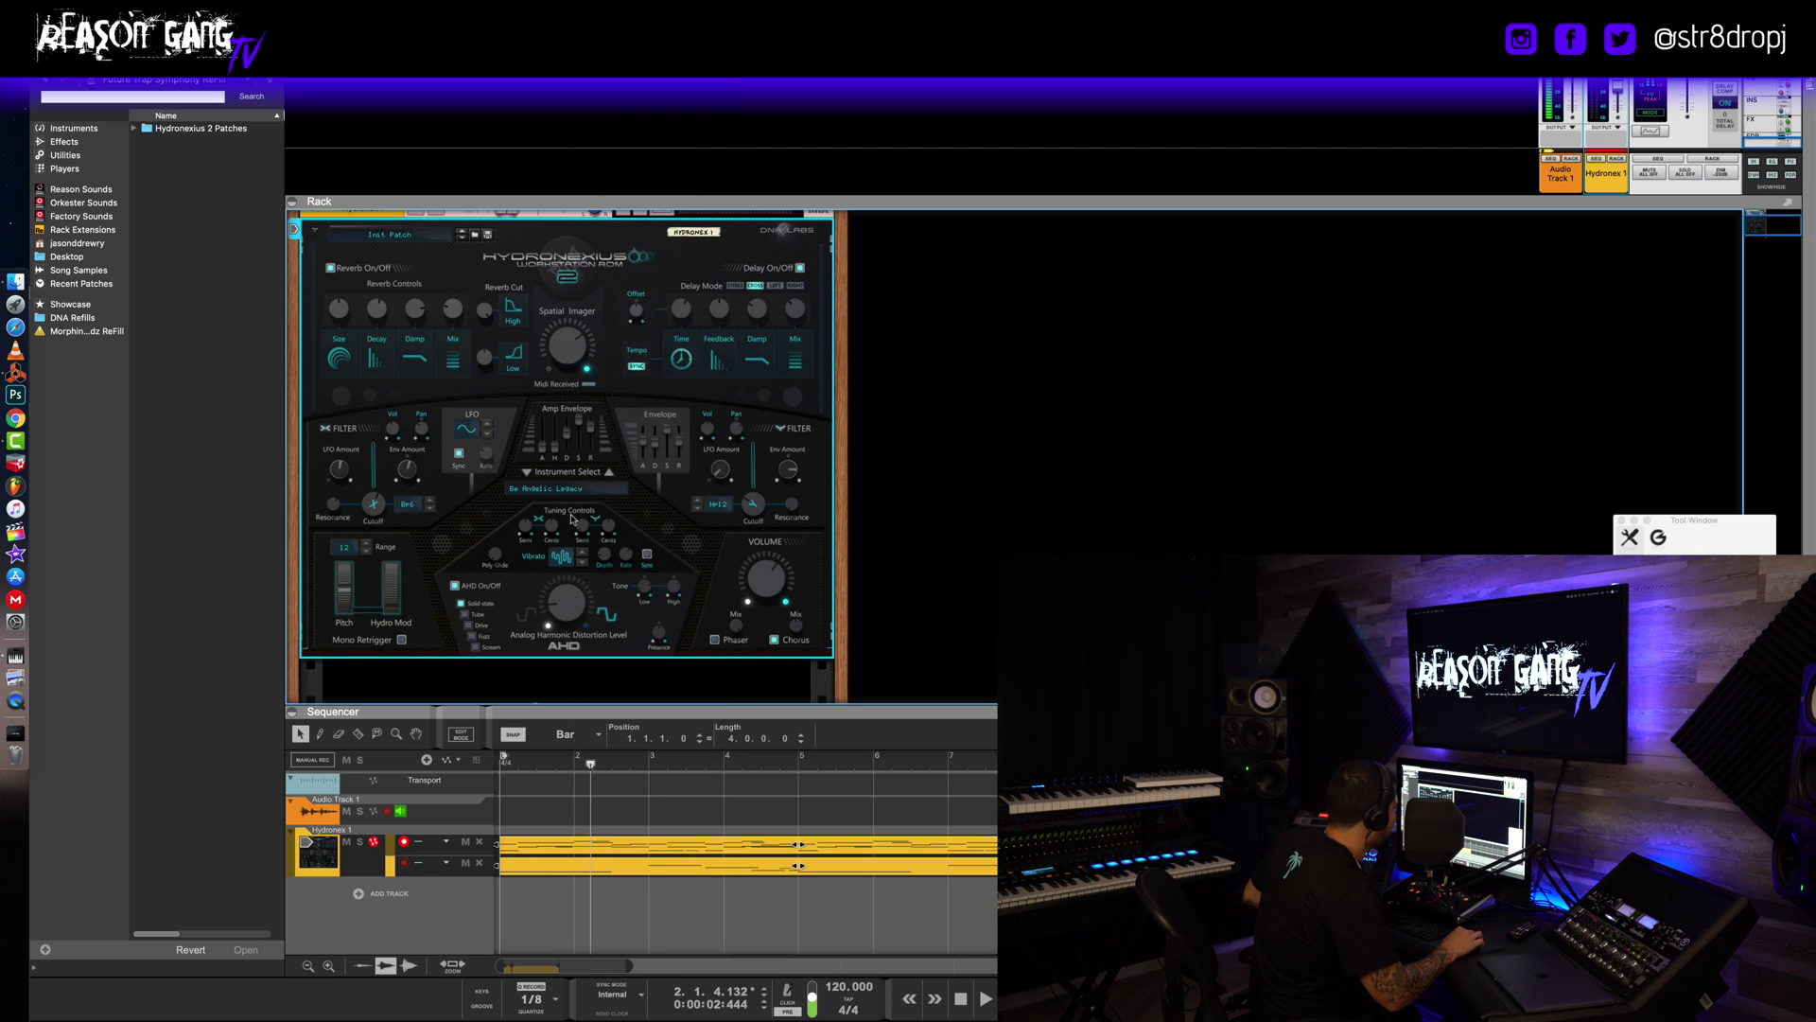
Rewind to bar 1, switch the Hydronexius to Ld Ghost Saw X and start playback.
click(504, 758)
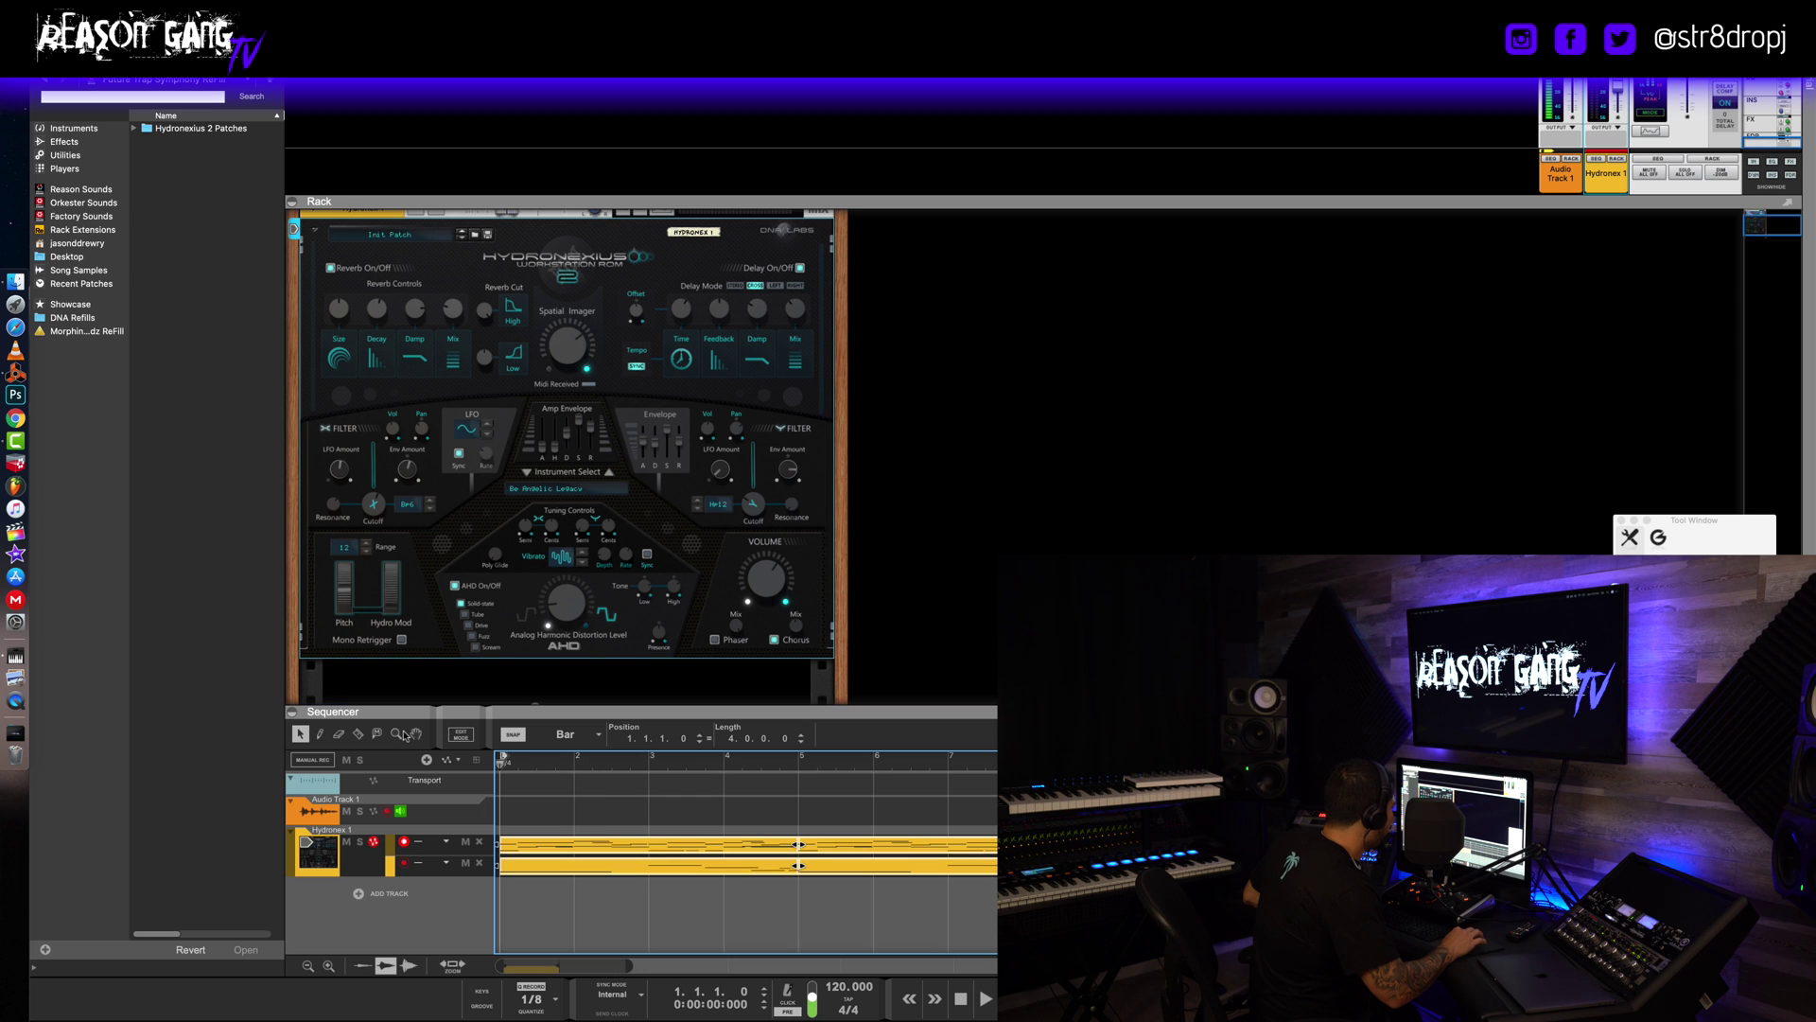
click(540, 485)
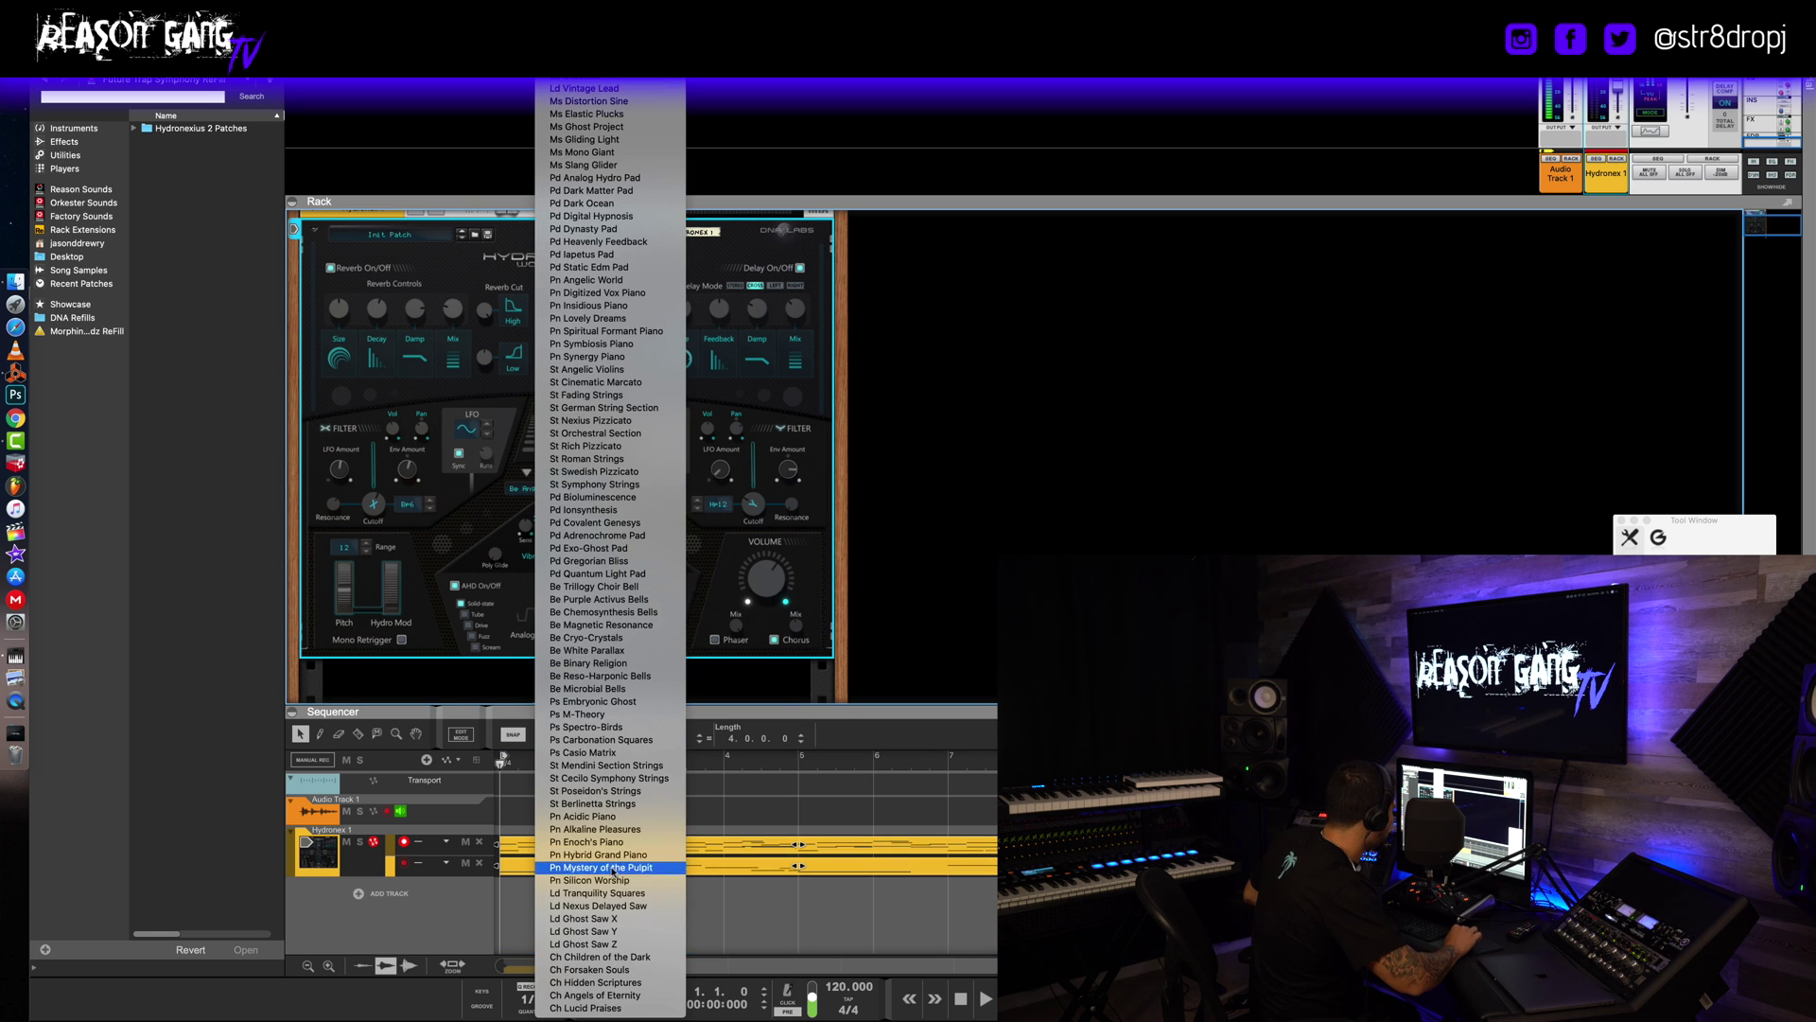
click(591, 919)
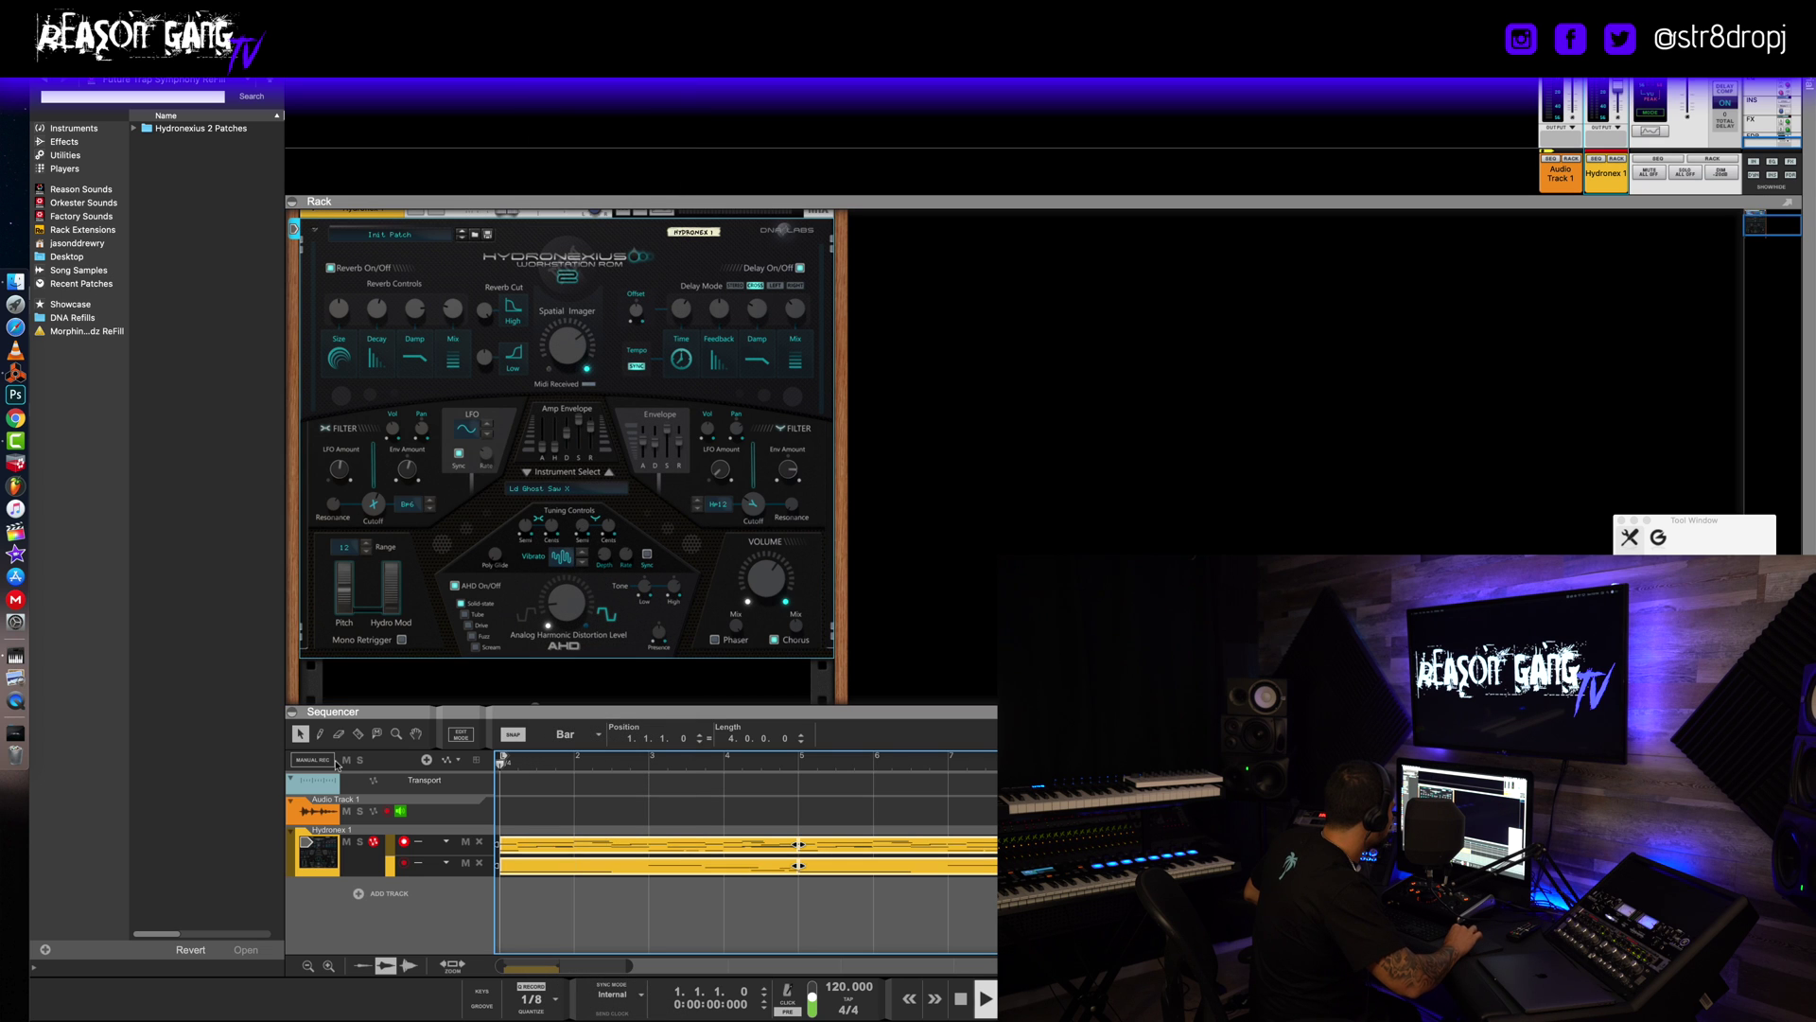
key(space)
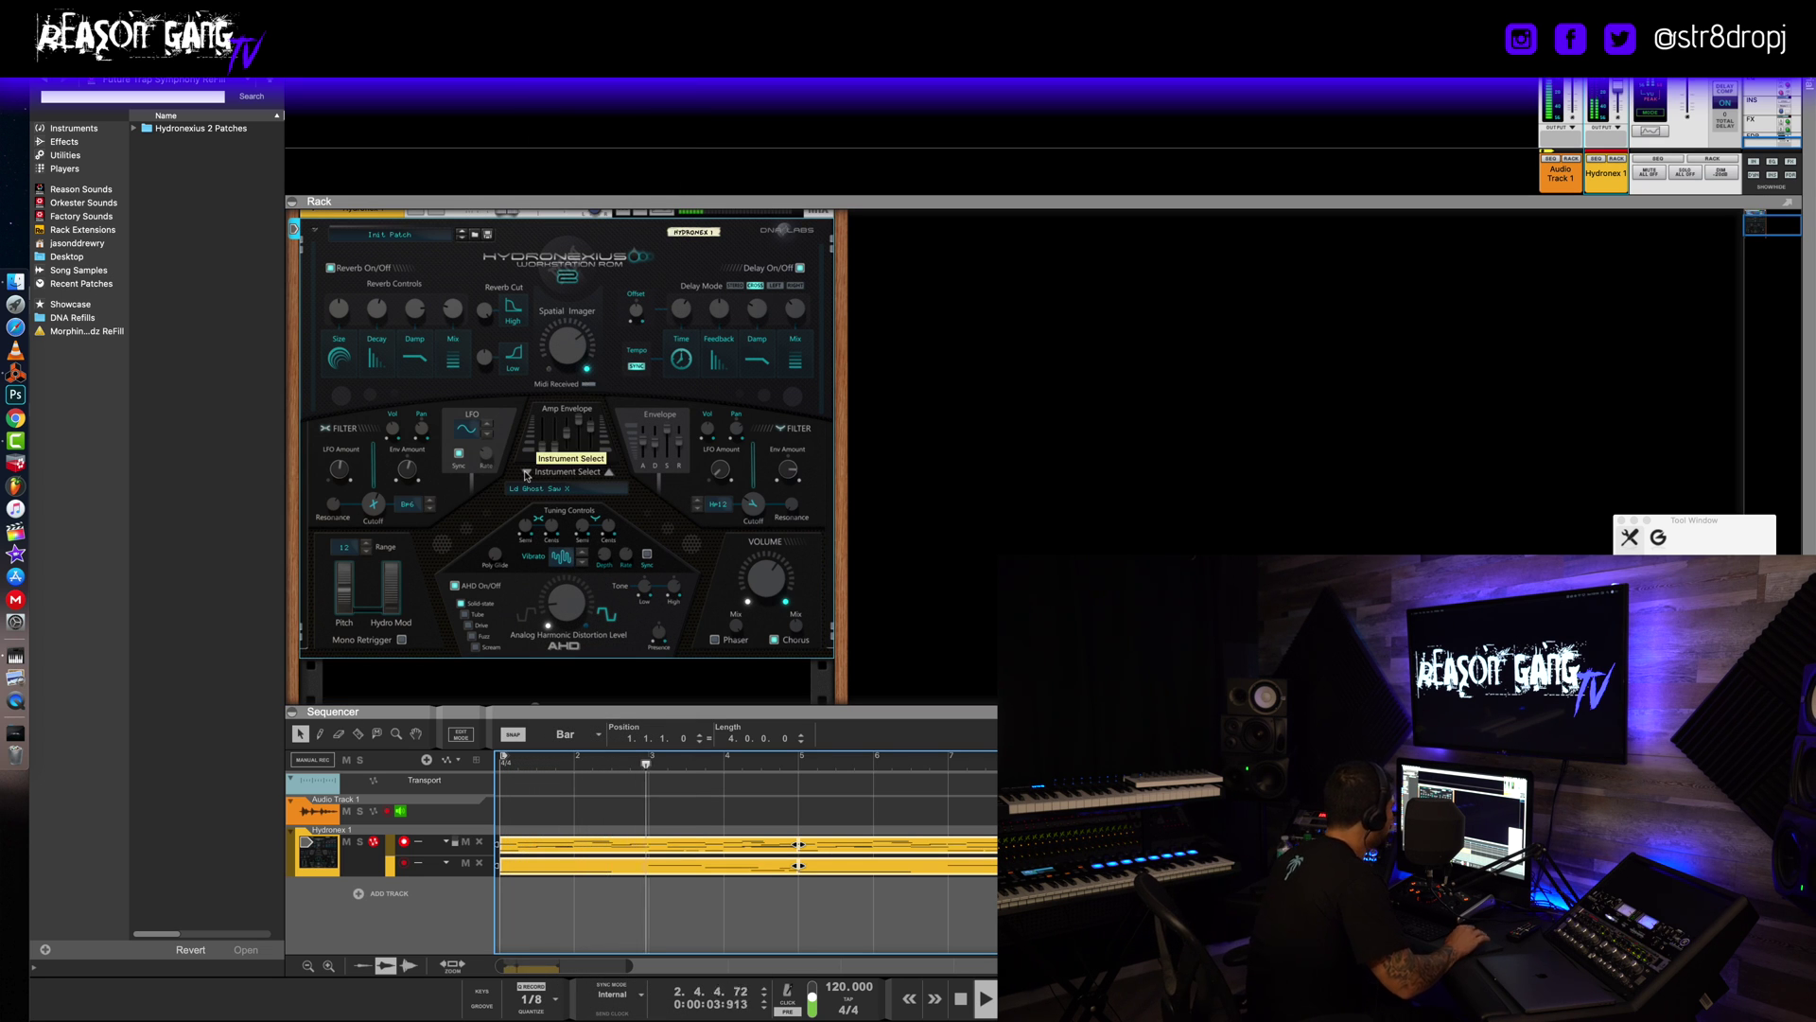
Change the Hydronexius instrument to the St Cinematic Marcato strings.
click(527, 474)
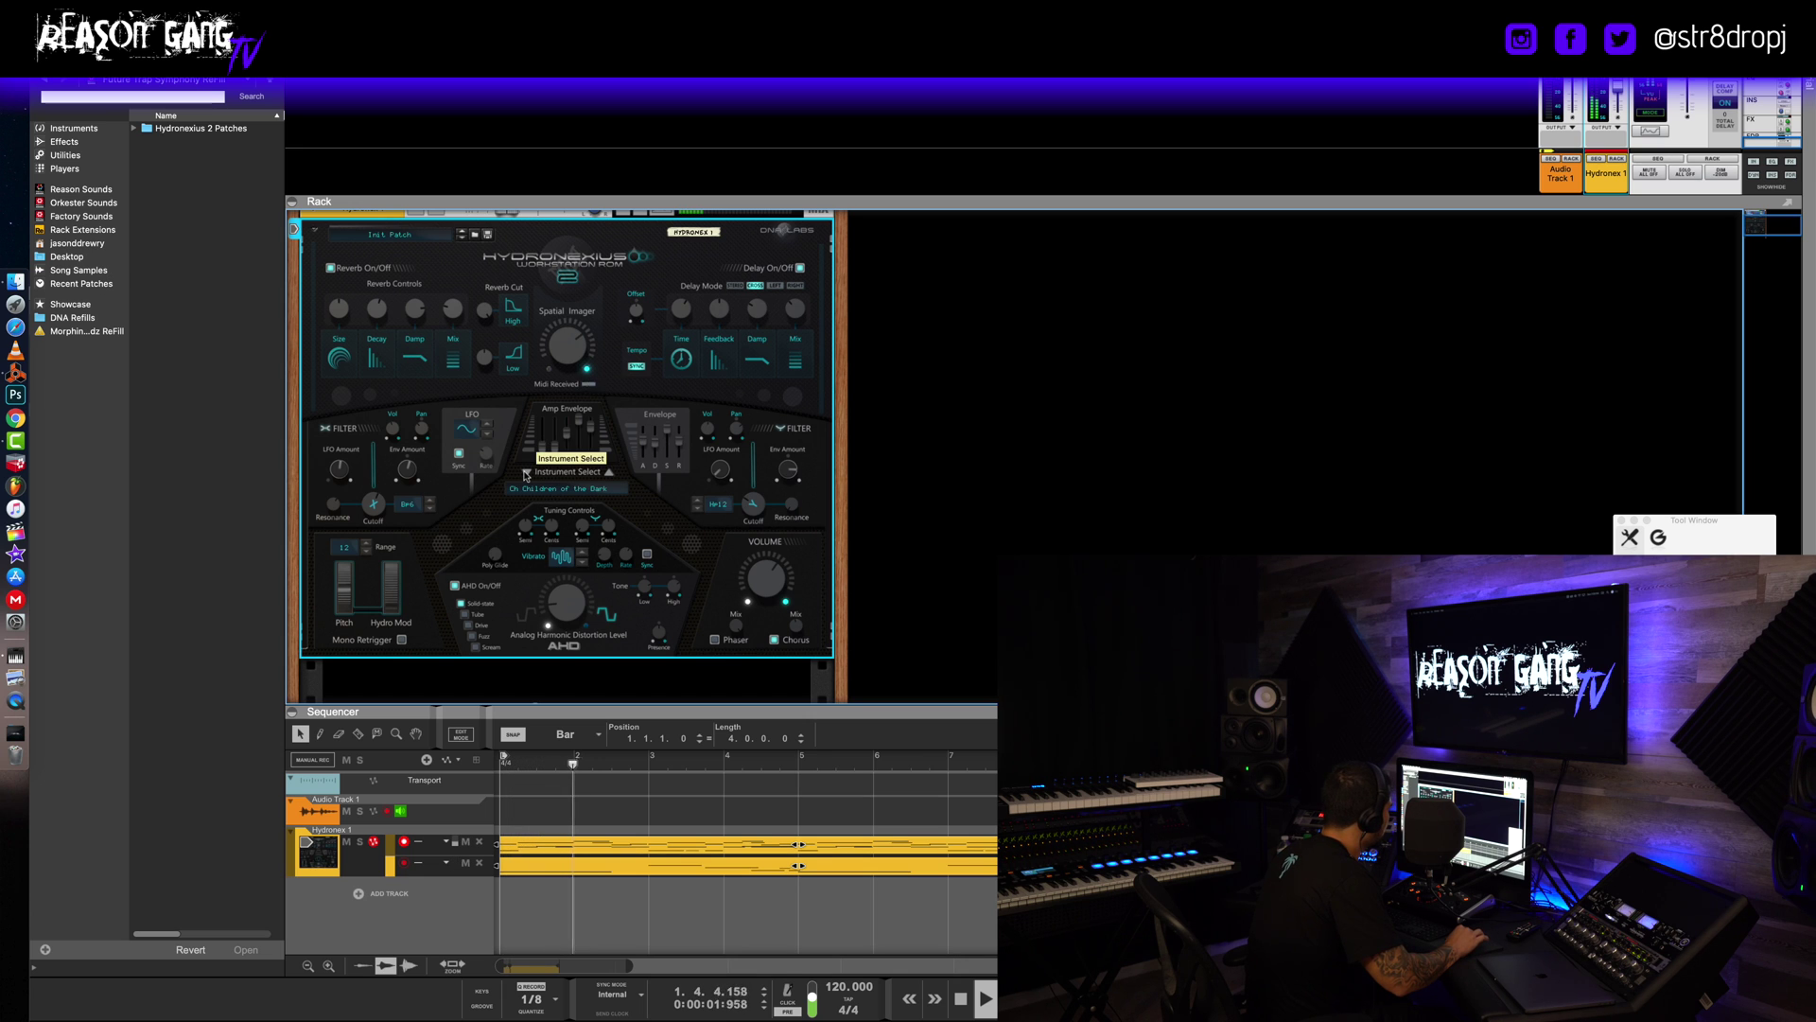
click(590, 467)
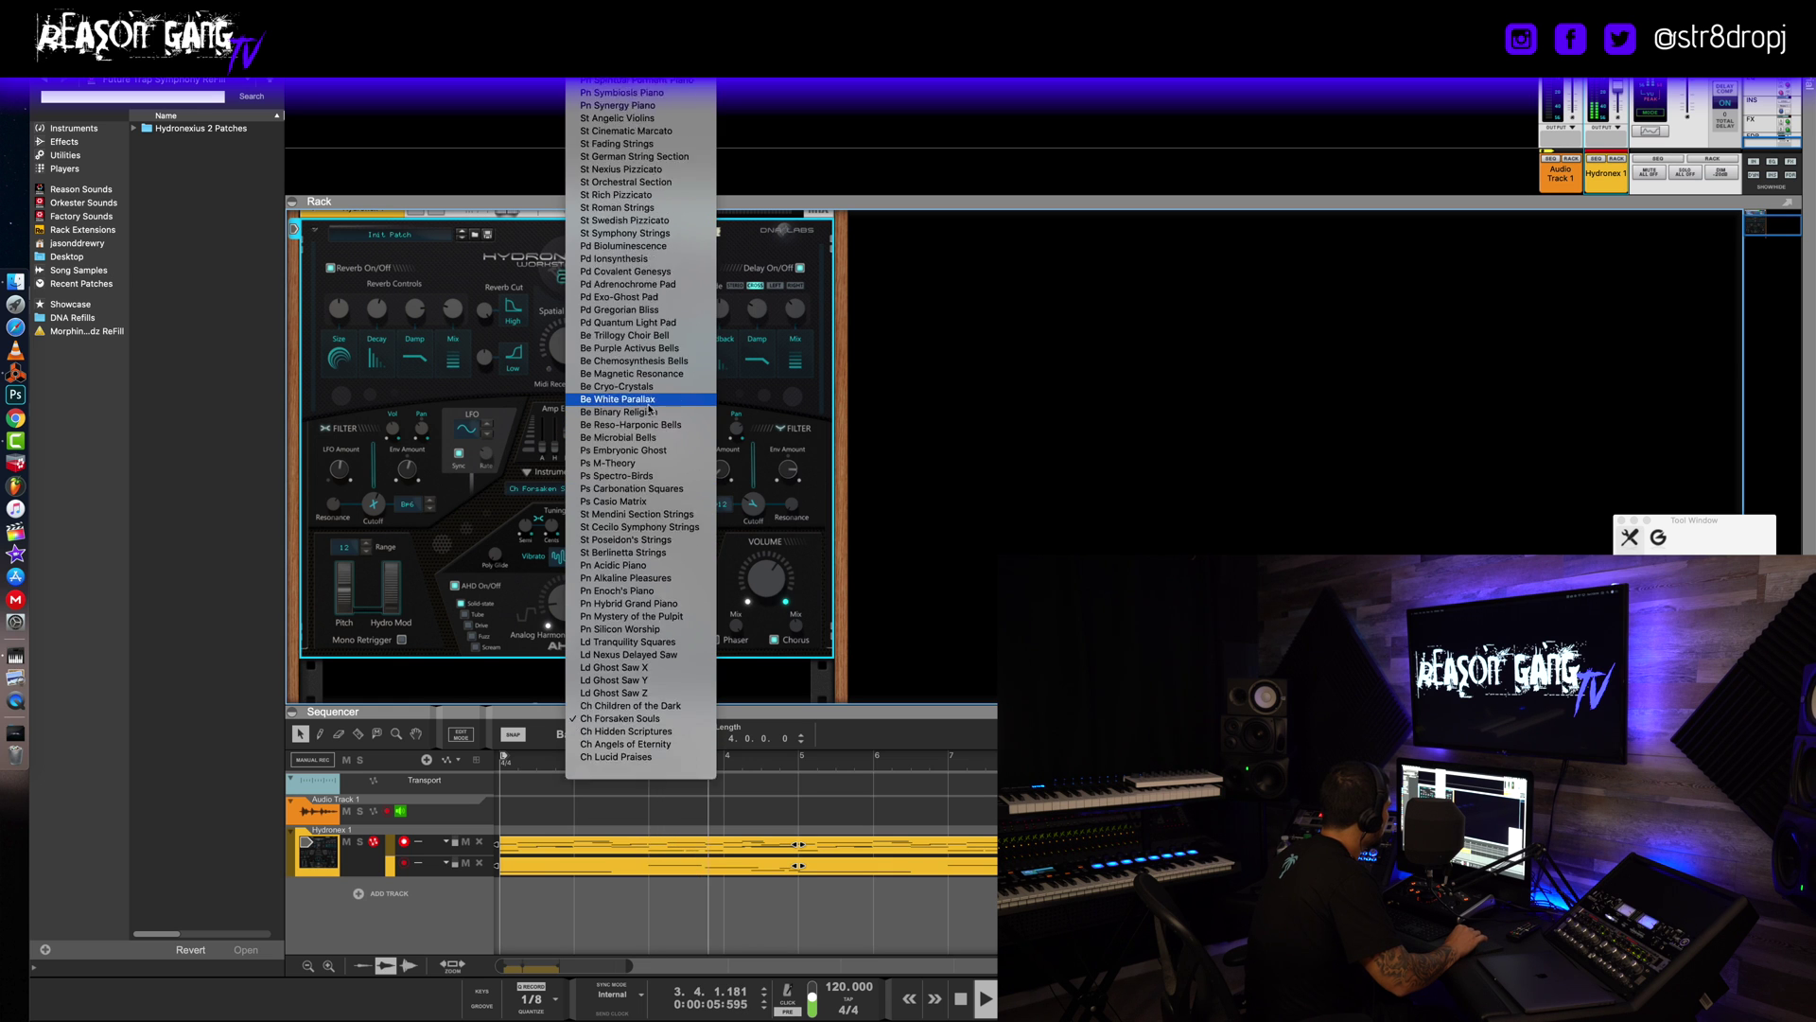
scroll(649, 407, up, 5)
click(625, 367)
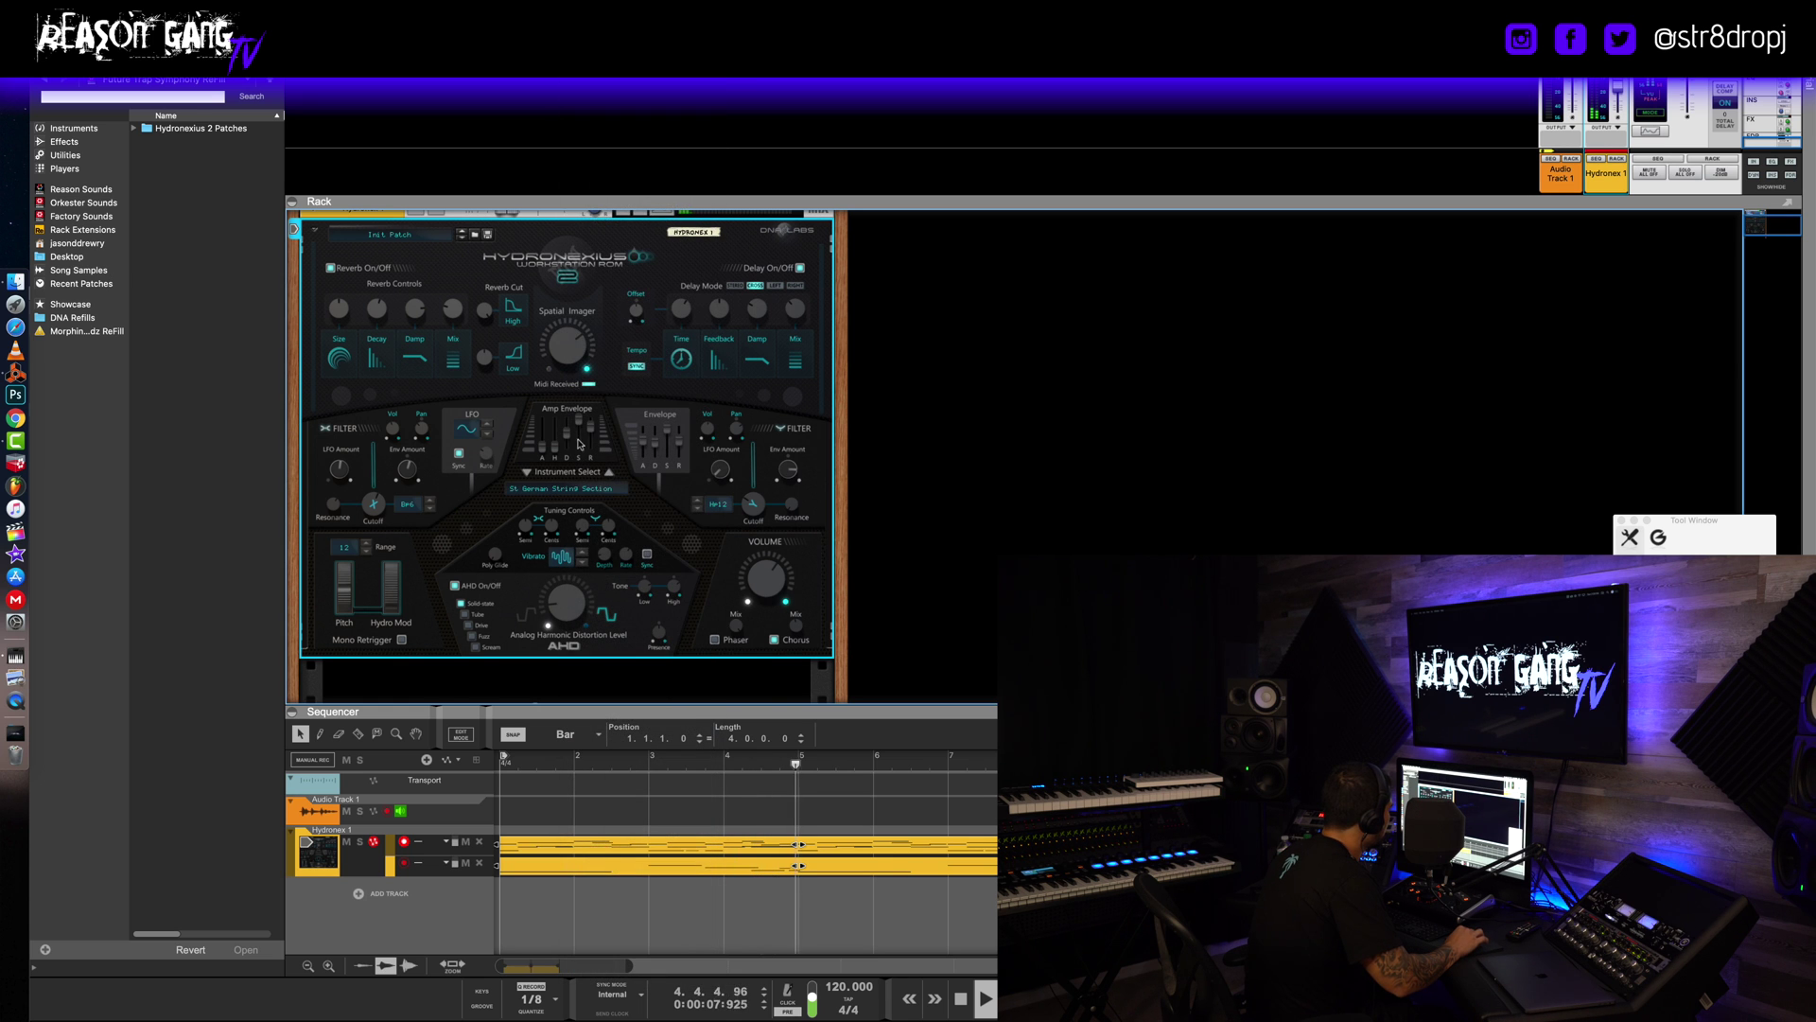
Open the Hydronexius 2 Patches folder in the browser.
scroll(609, 471, up, 1)
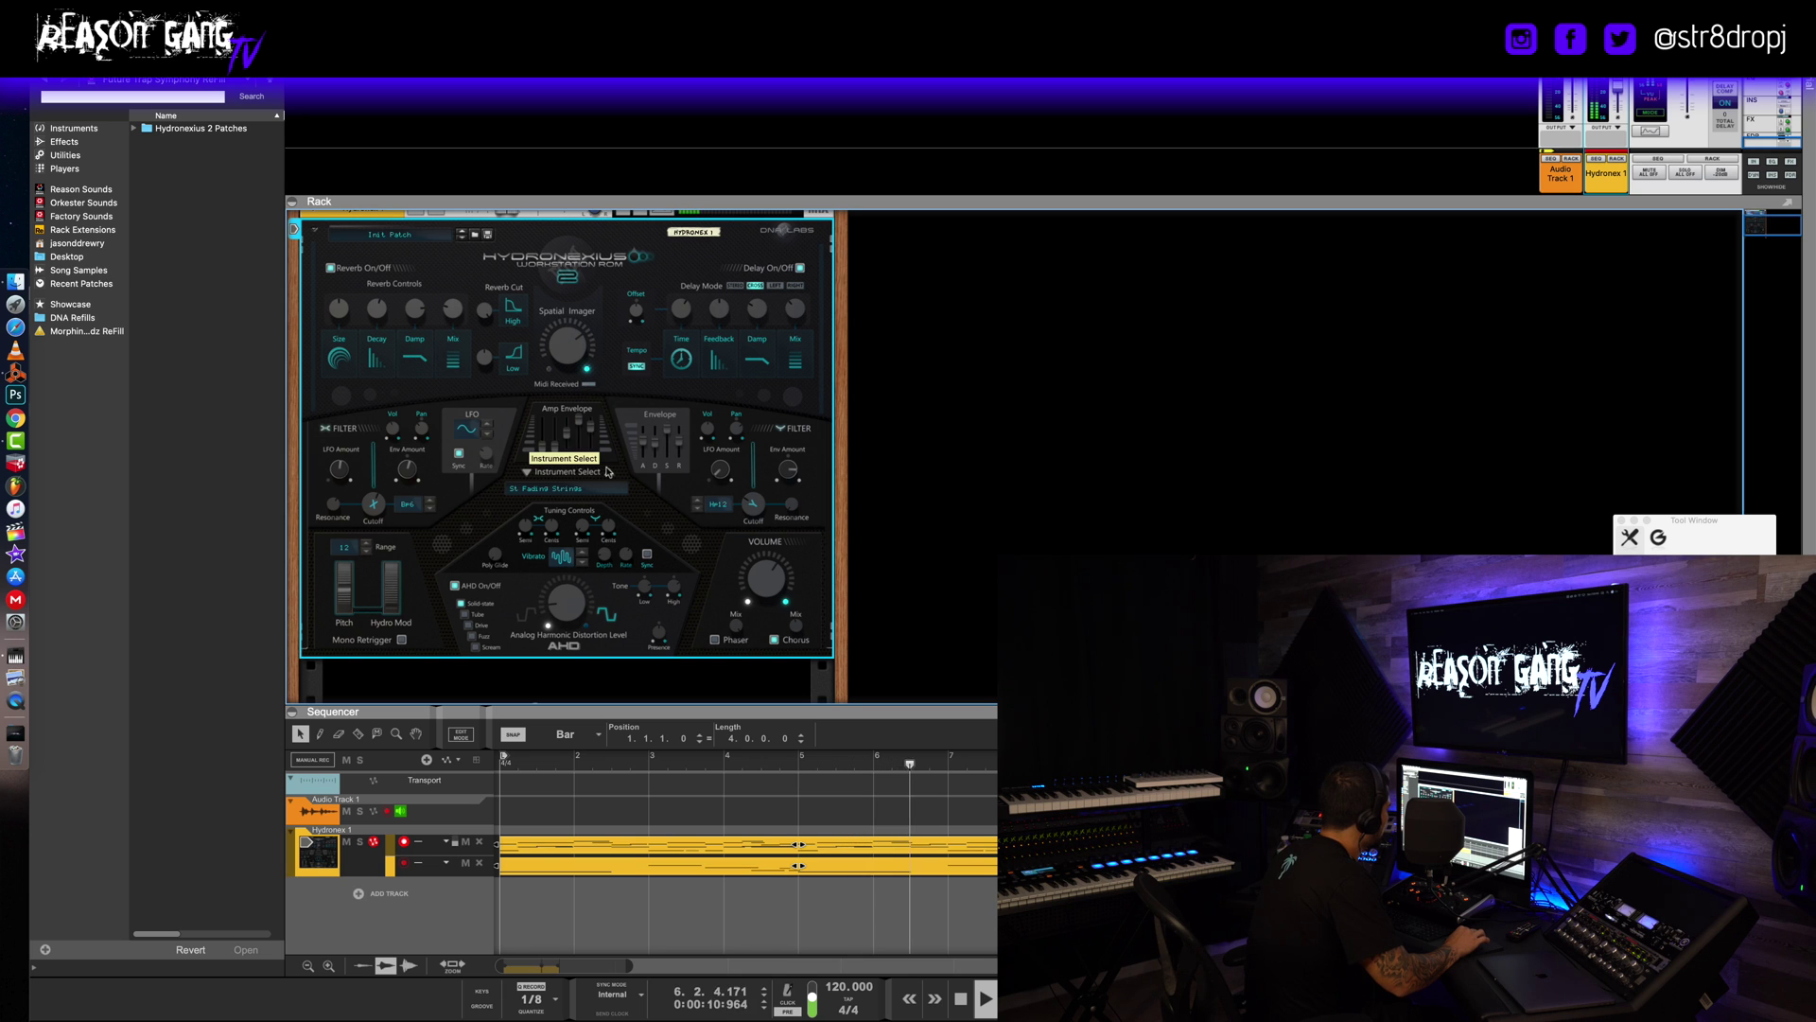
scroll(610, 475, up, 1)
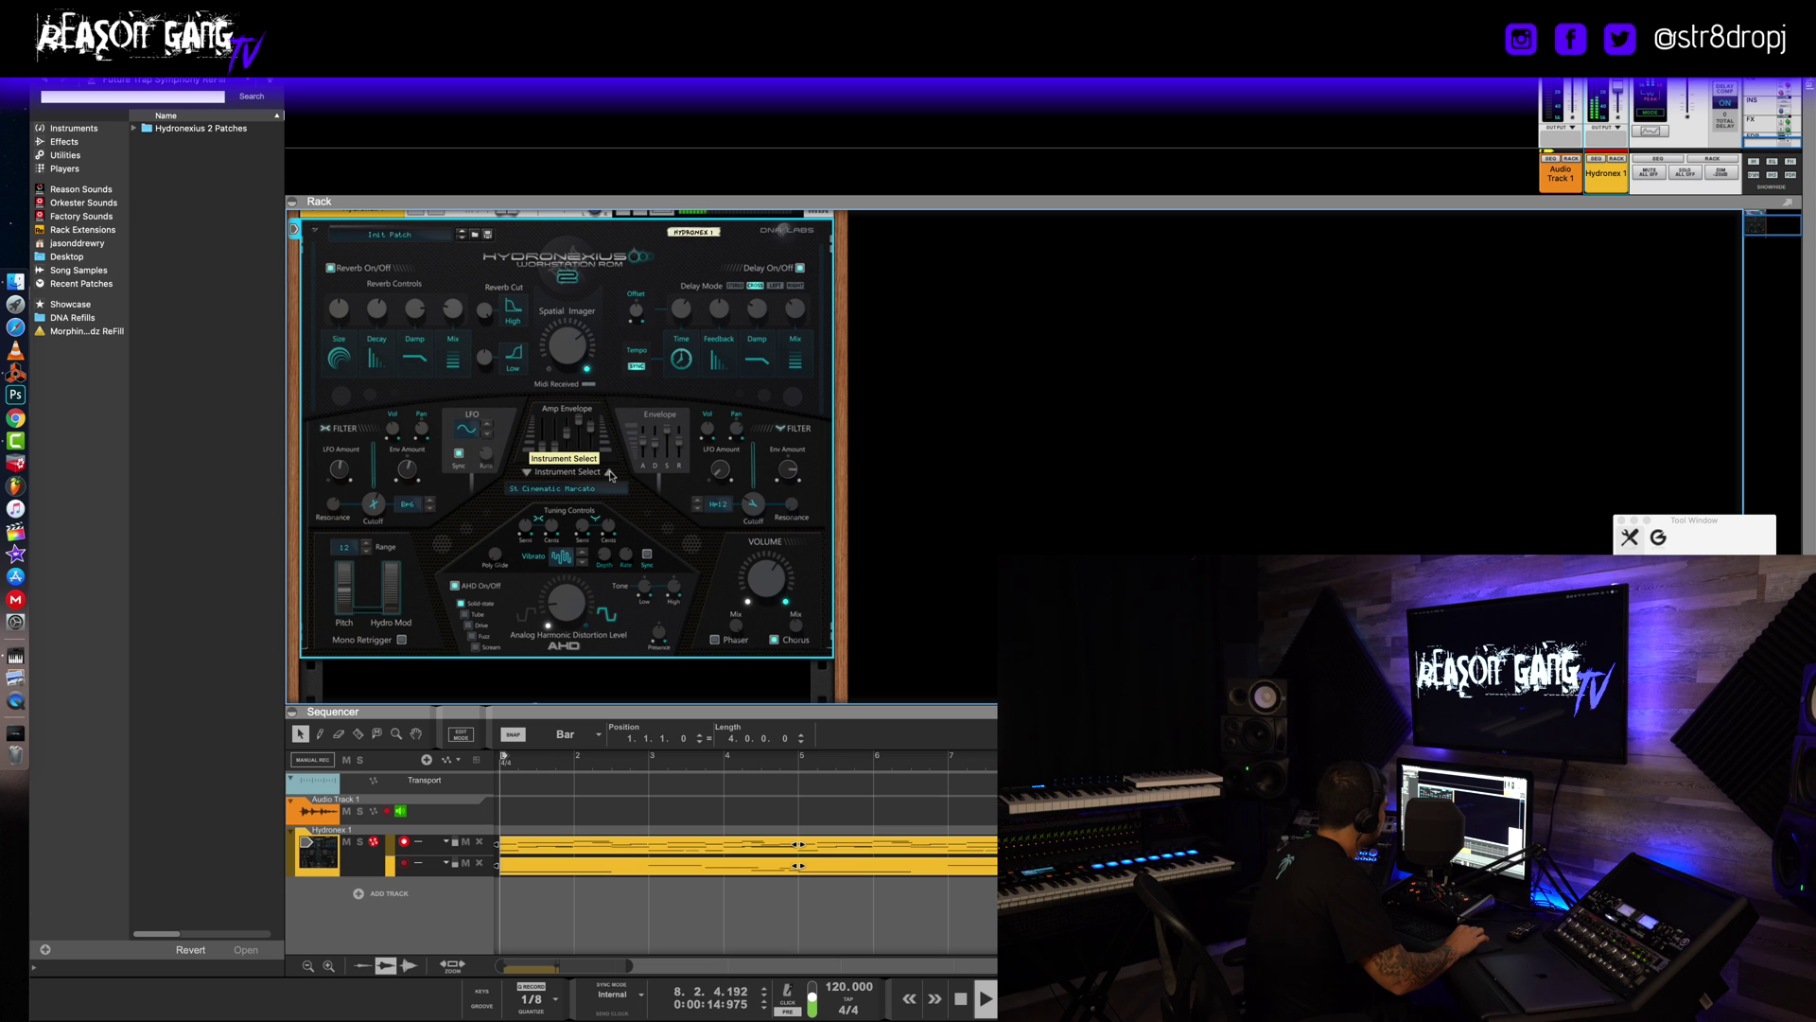
double_click(200, 128)
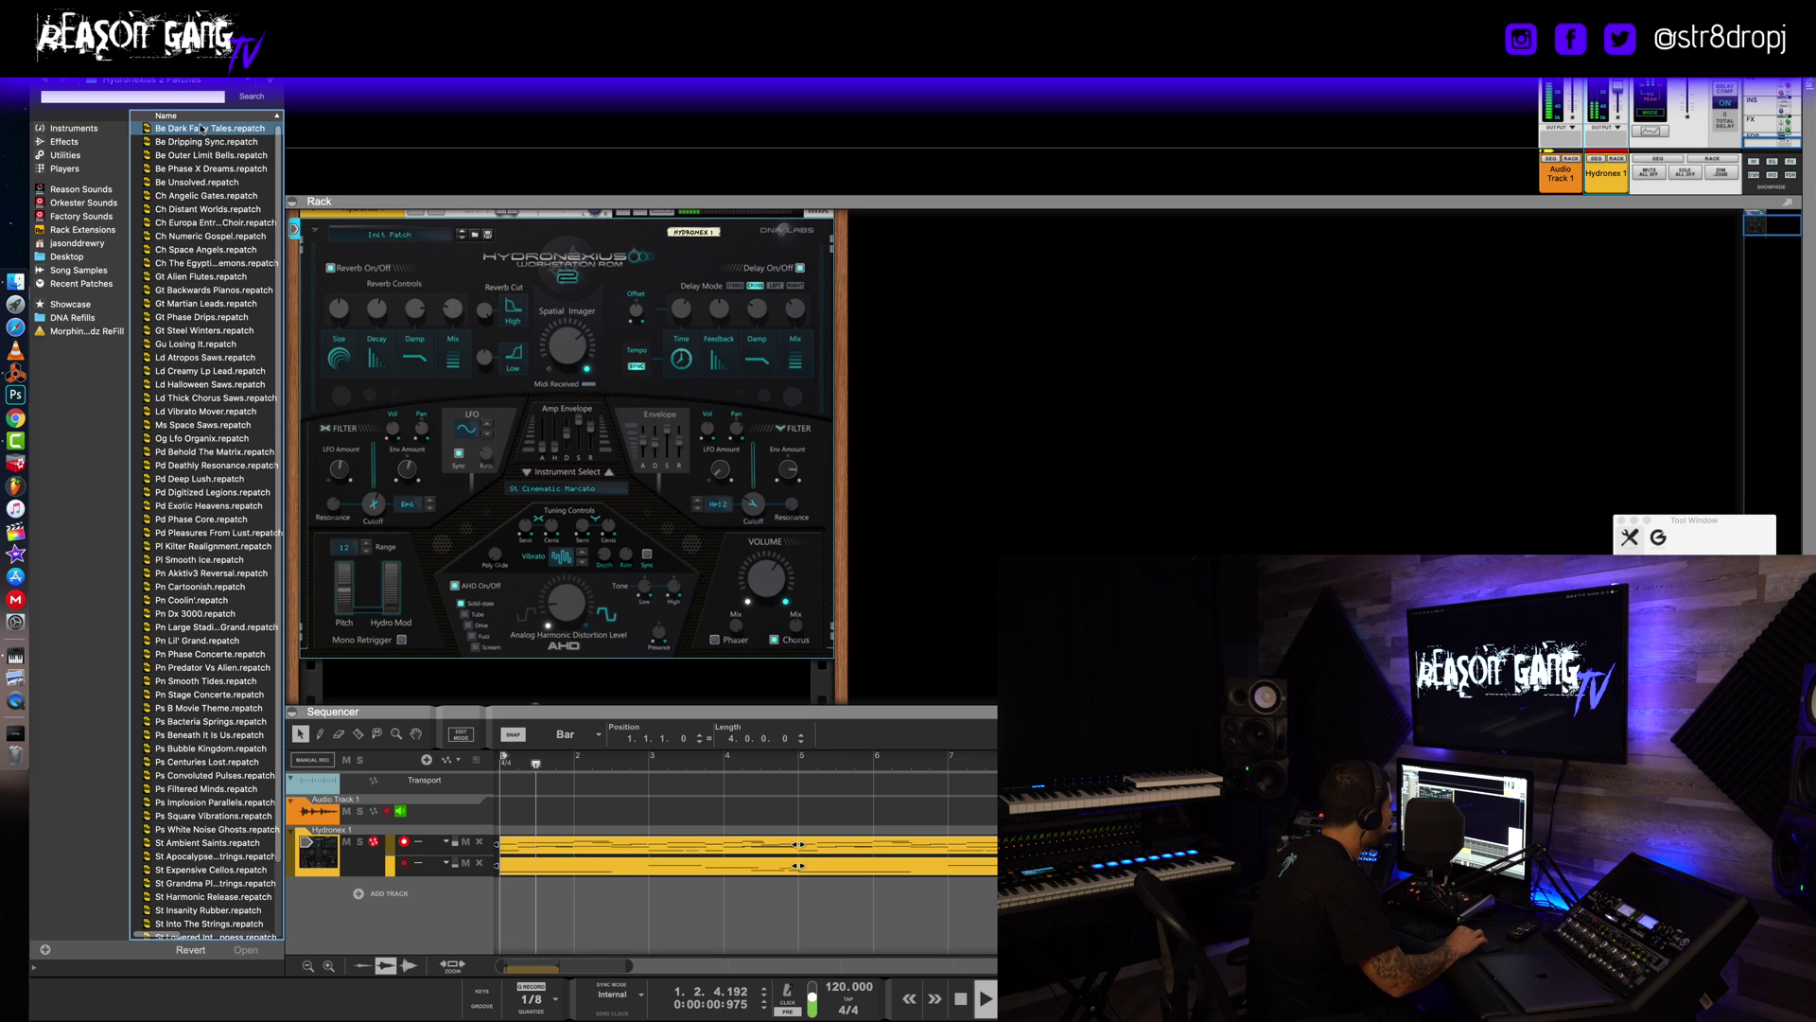
Load Be Dripping Sync.repatch from the Hydronexius 2 Patches folder, then stop playback.
click(249, 535)
drag(212, 505, 218, 170)
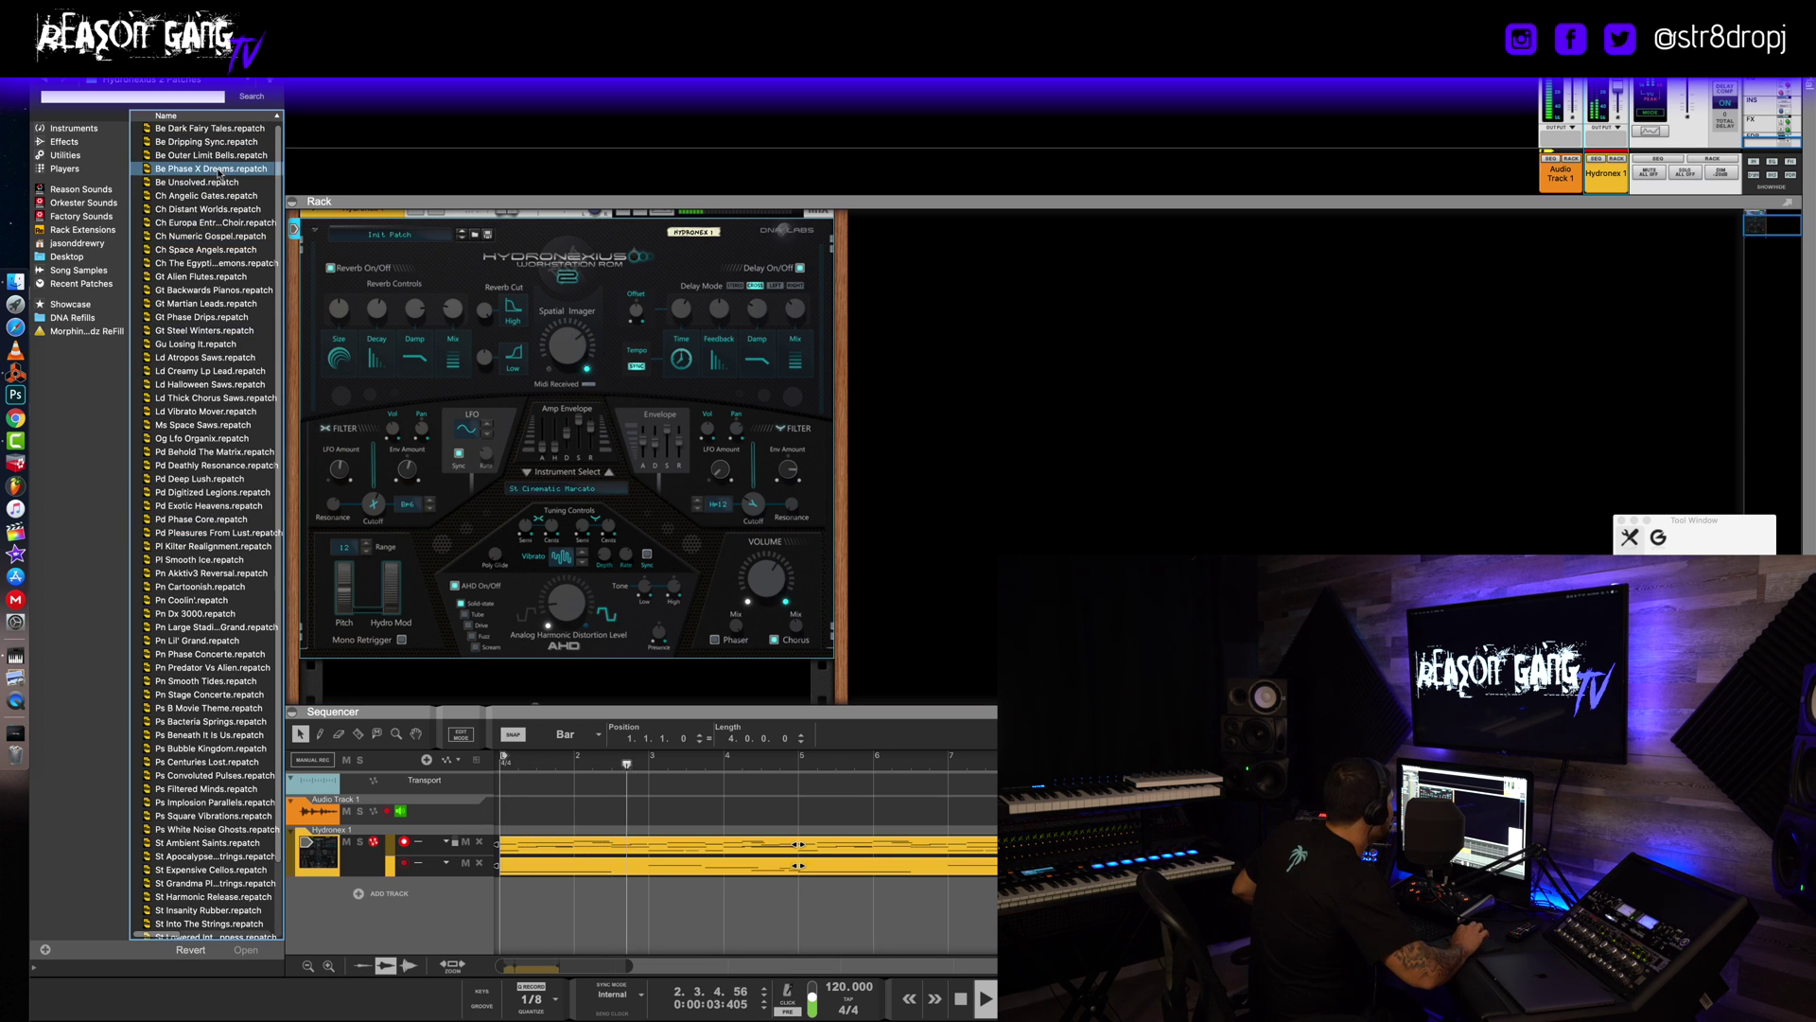
click(45, 82)
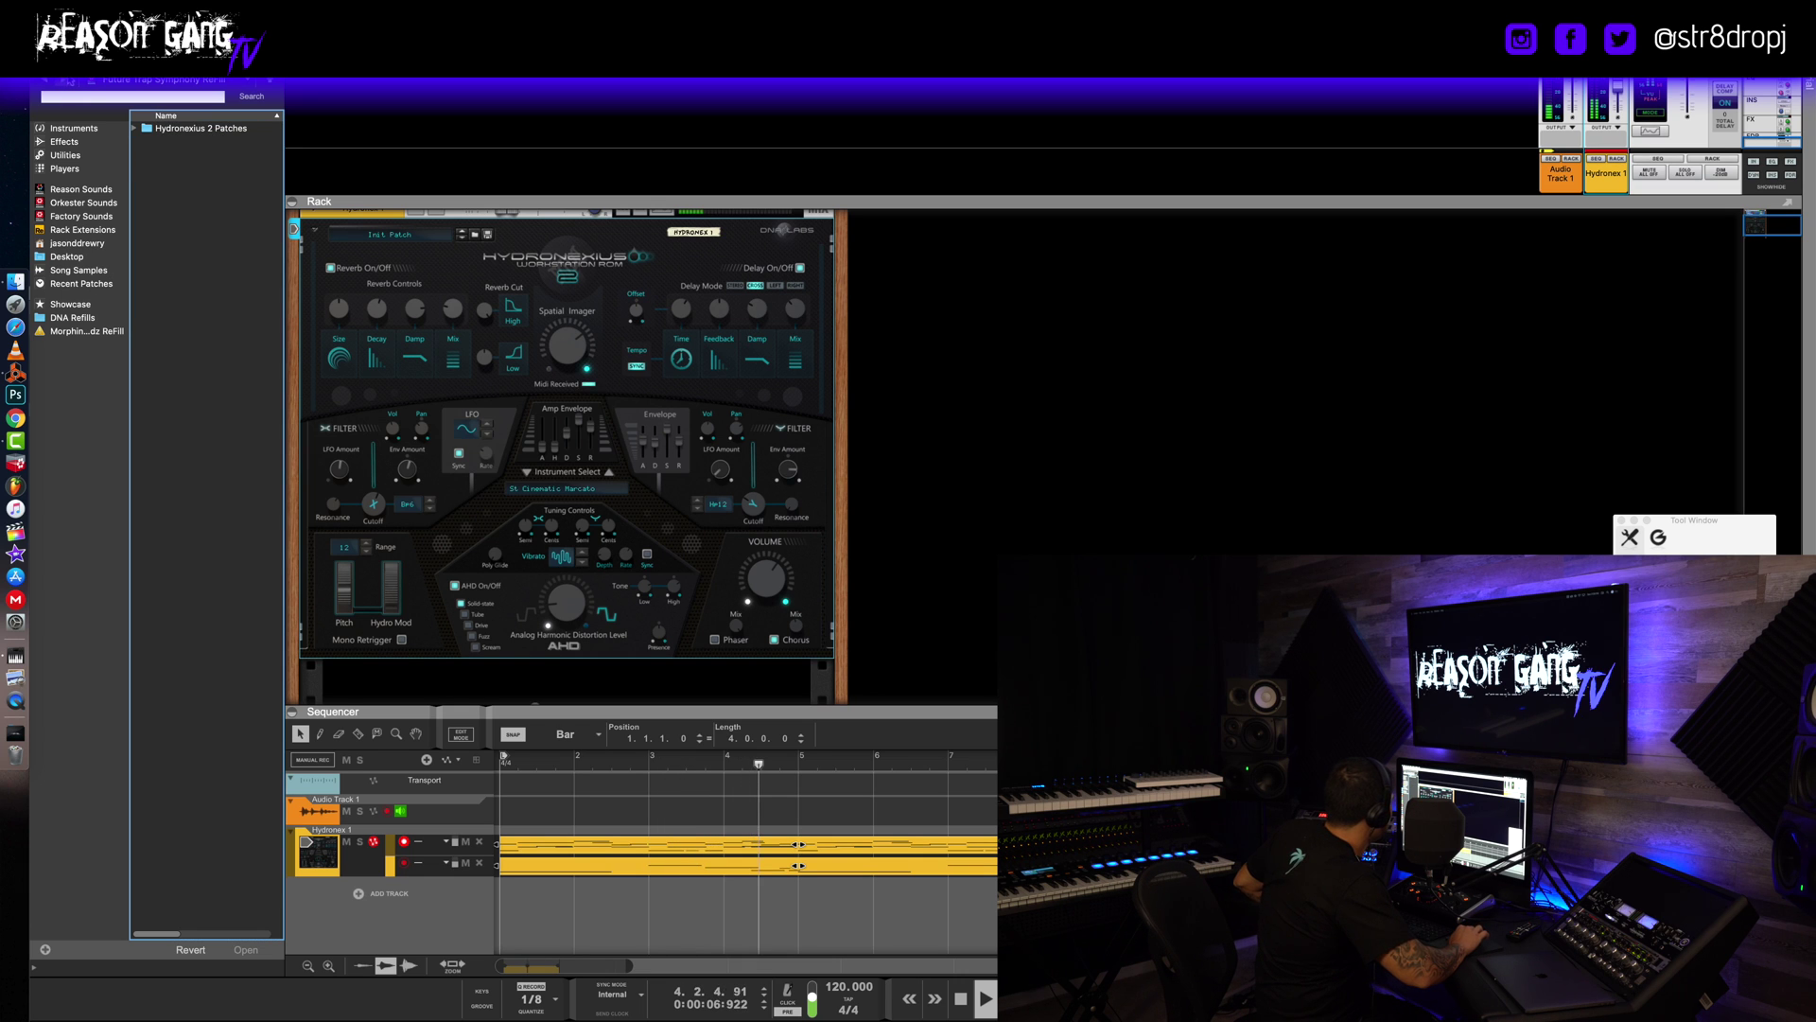
double_click(194, 128)
click(189, 181)
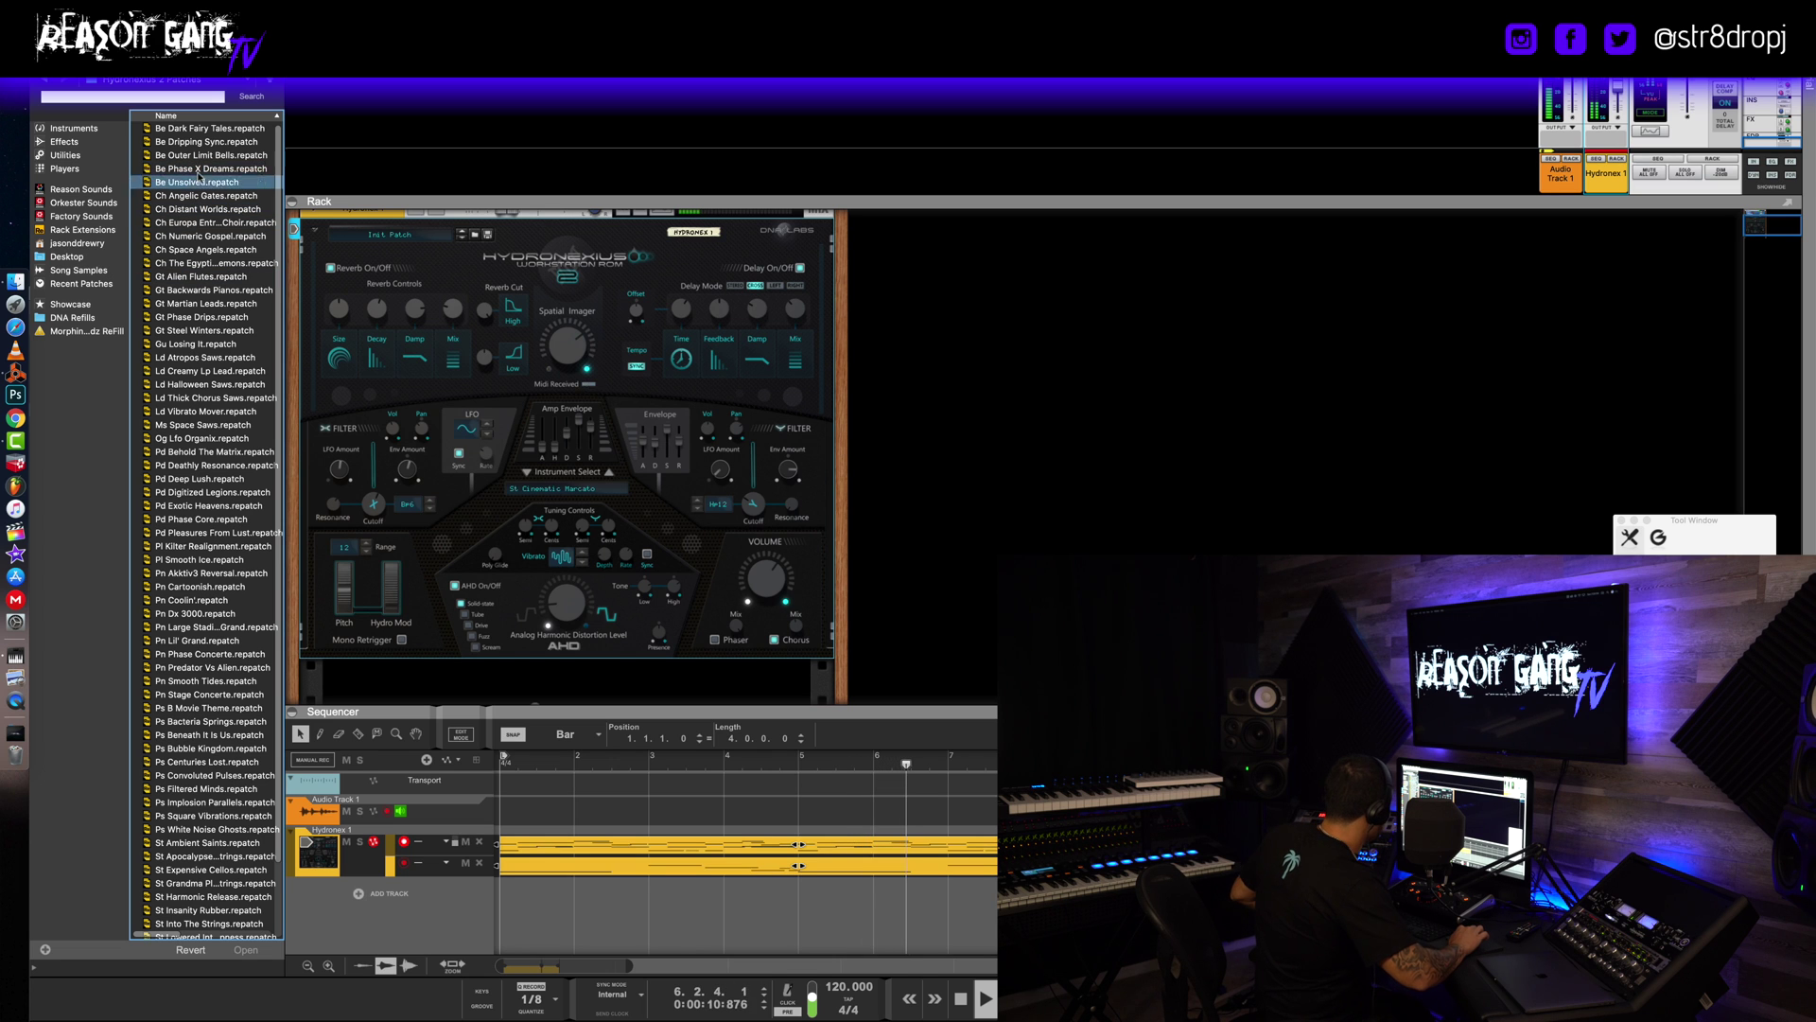
click(210, 141)
double_click(210, 140)
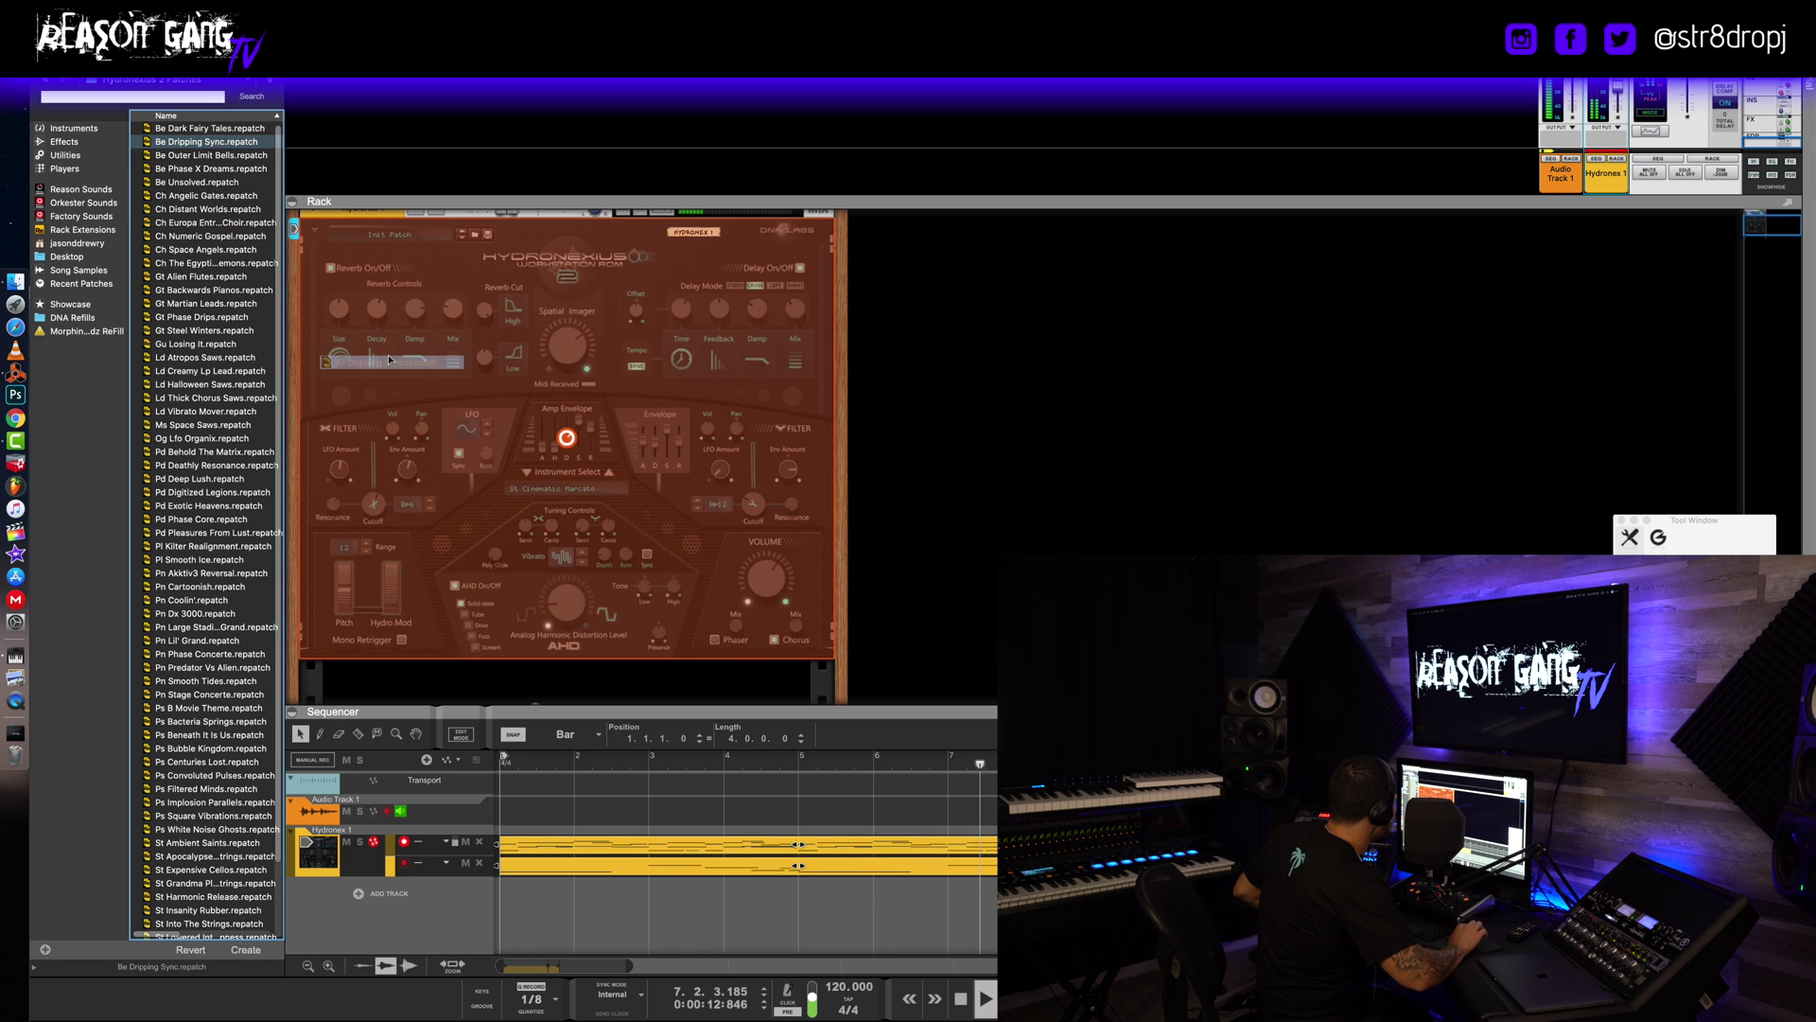
click(555, 765)
key(space)
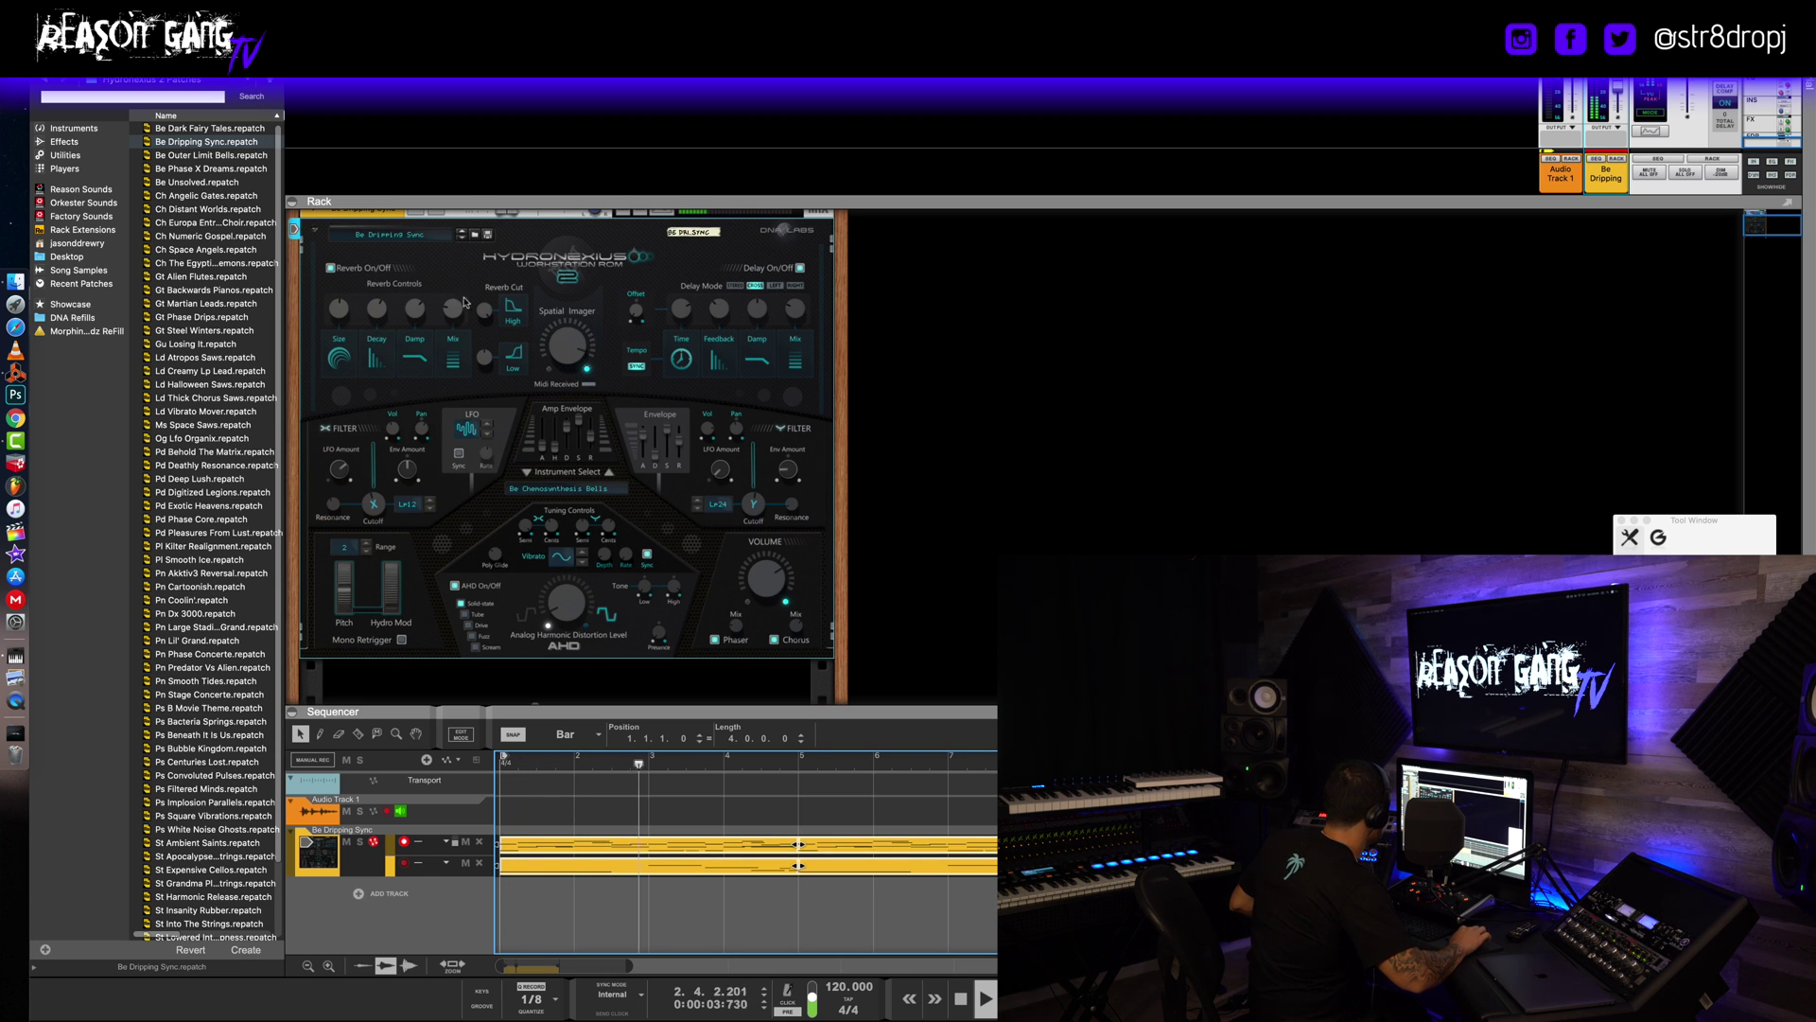
Step through Be Outer Limit Bells, Be Phase X Dreams and Be Unsolved to Ch Angelic Gates.
click(462, 240)
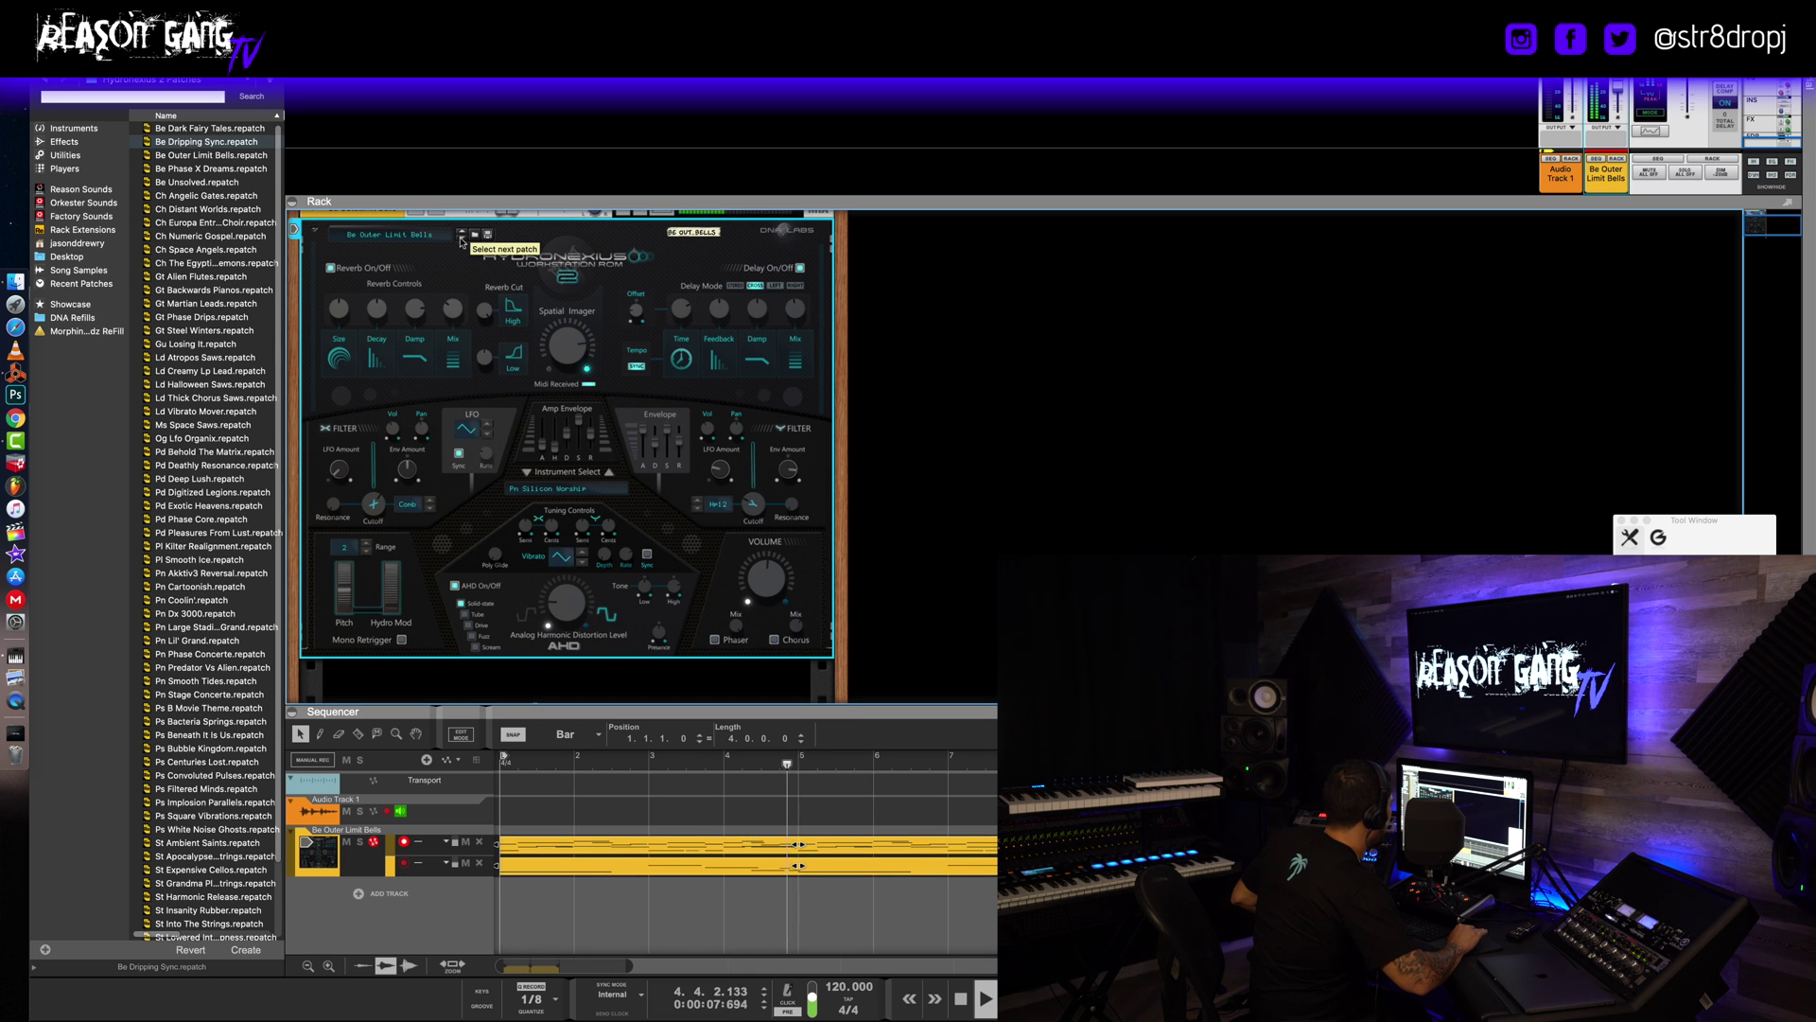
click(462, 241)
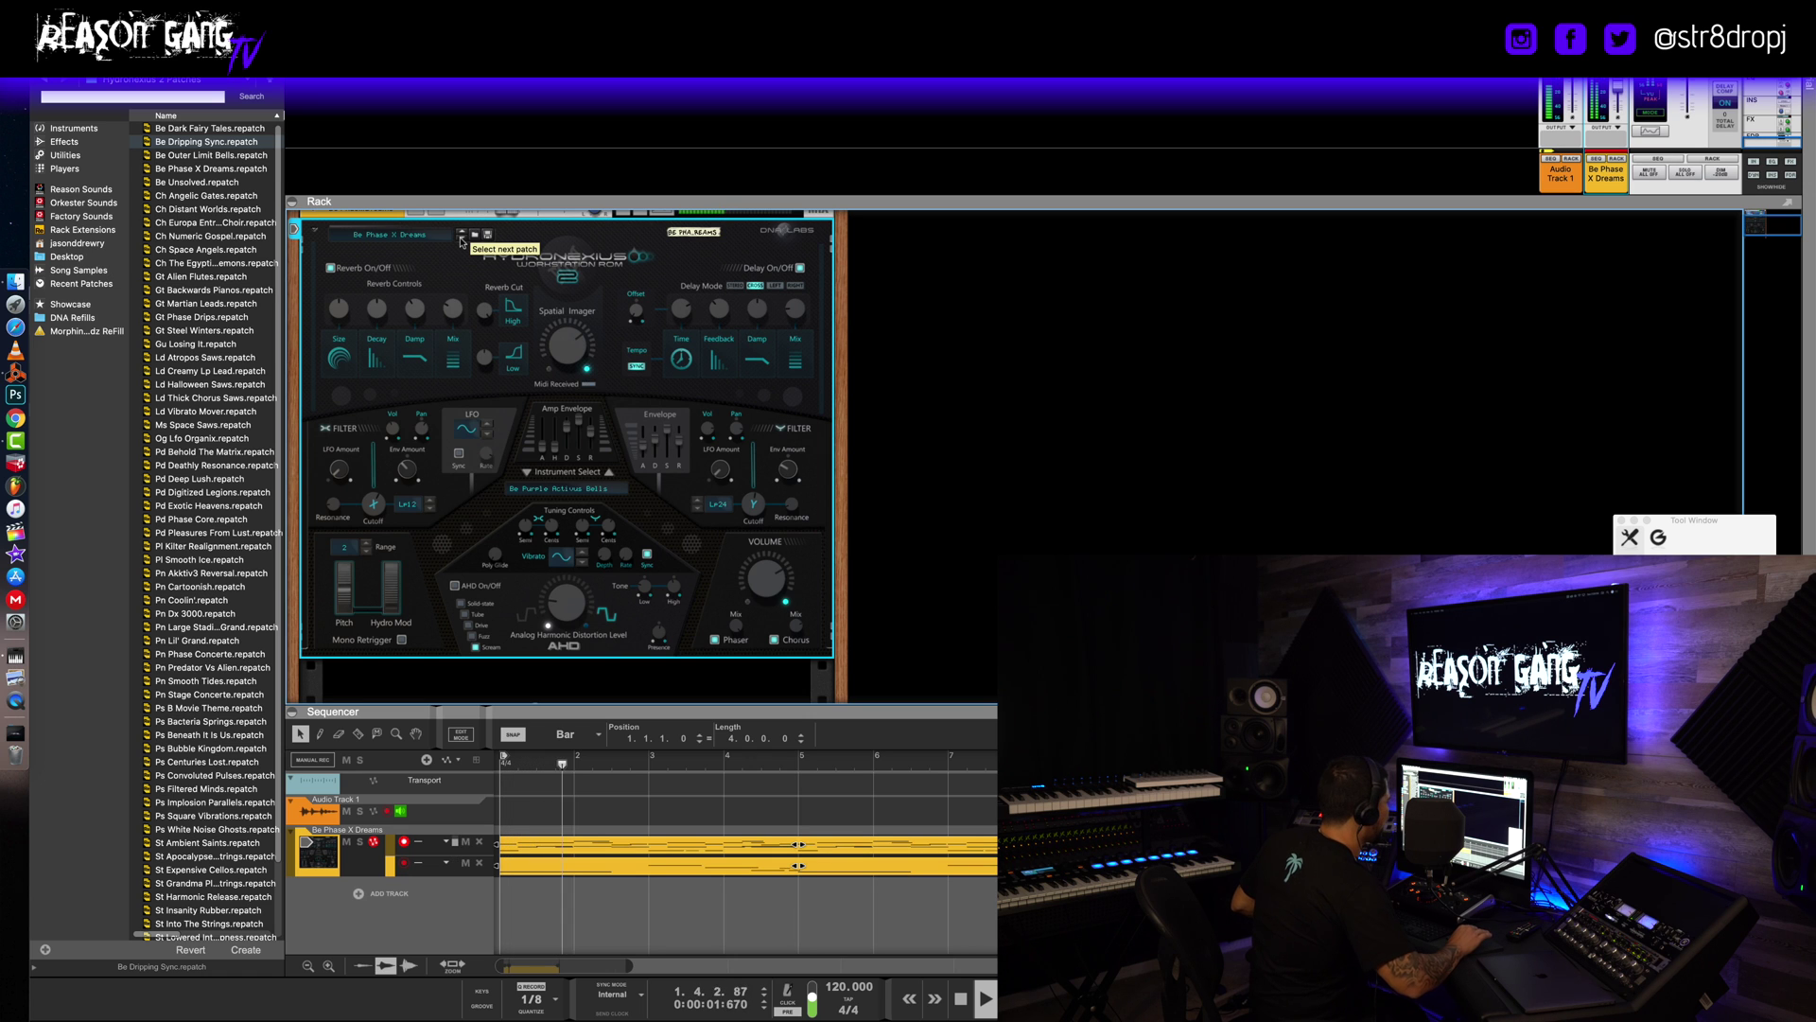
click(462, 240)
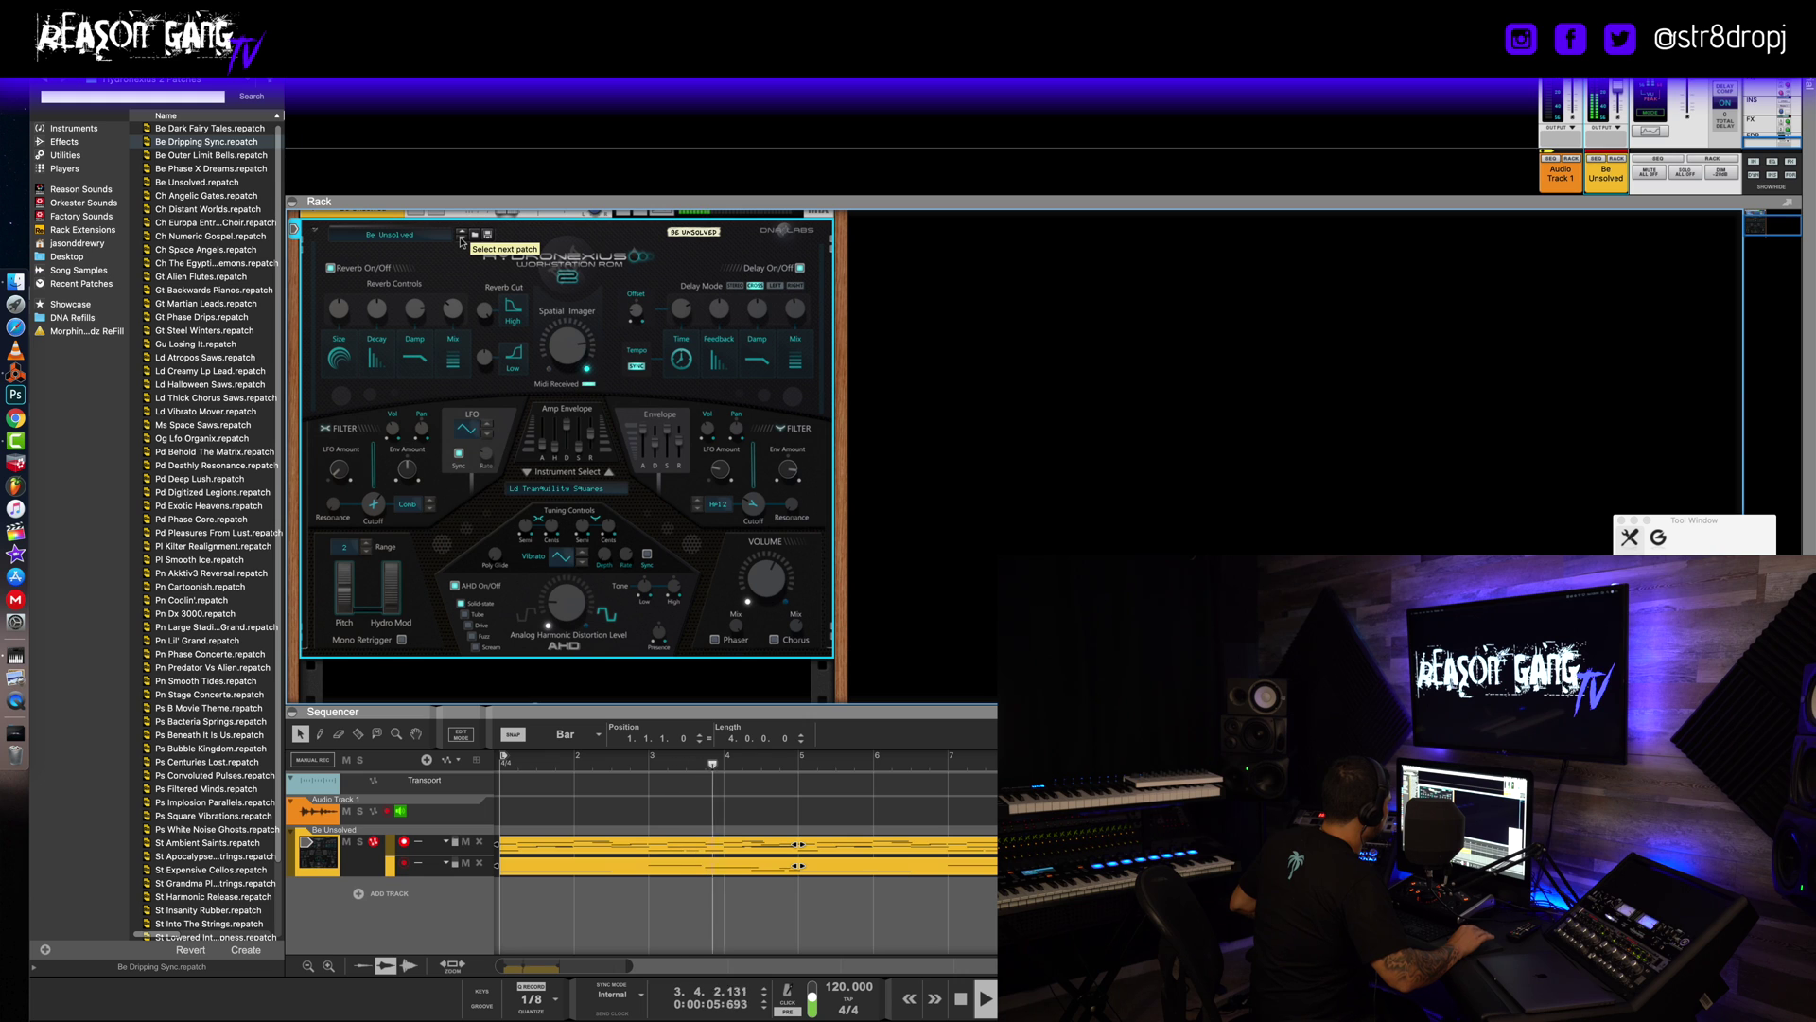
click(205, 304)
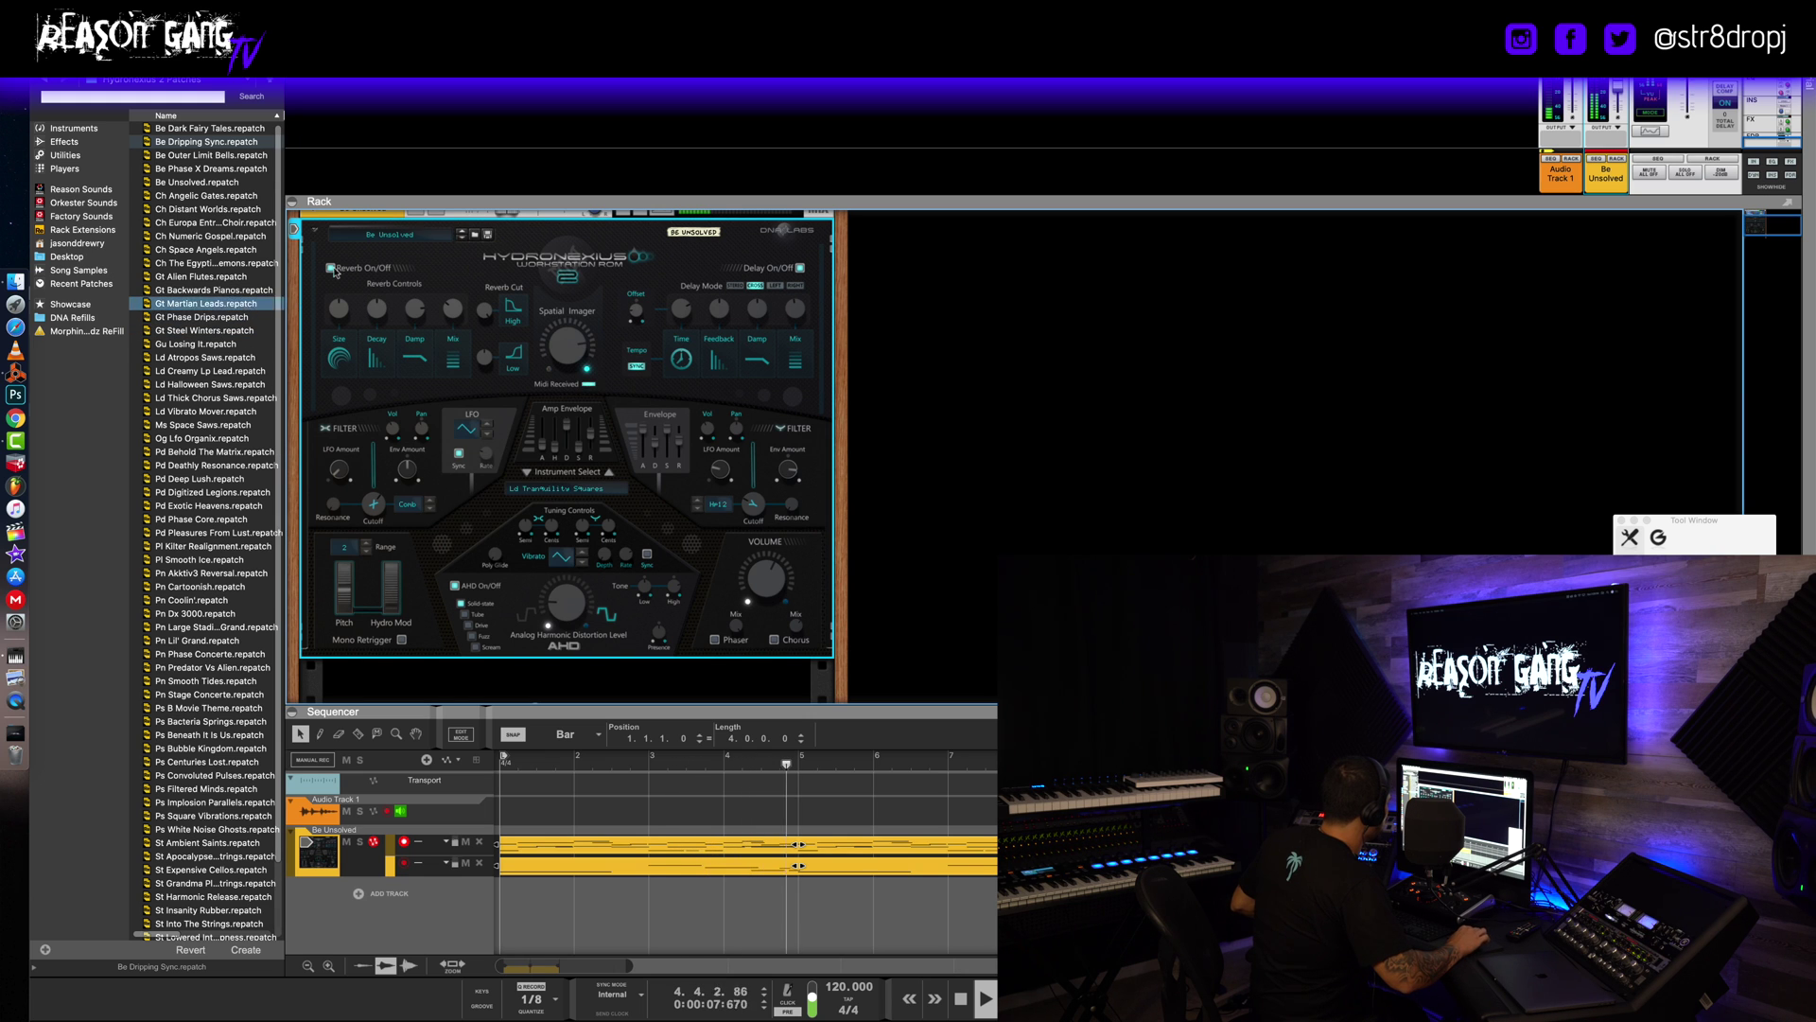
click(463, 239)
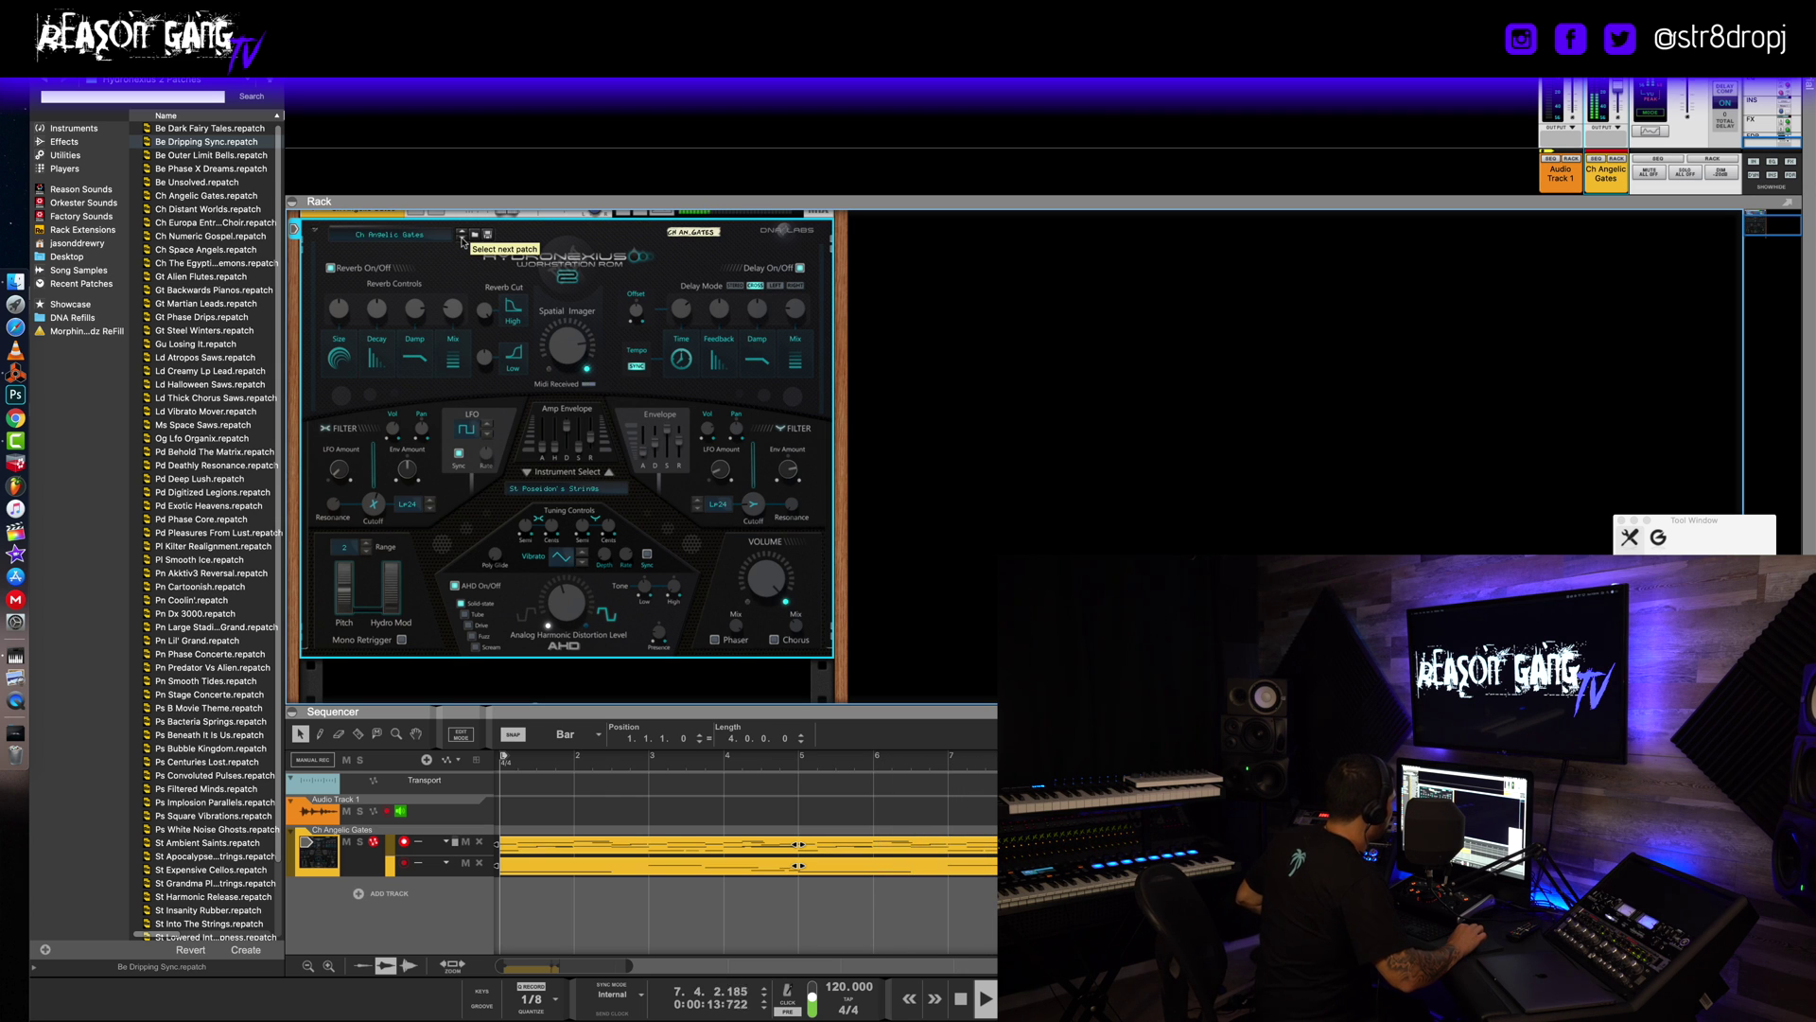
click(218, 438)
Audition Ld Atropos Saws, Pn Akktiv3 Reversal, Ld Halloween Saws and other browser patches.
scroll(237, 398, down, 1)
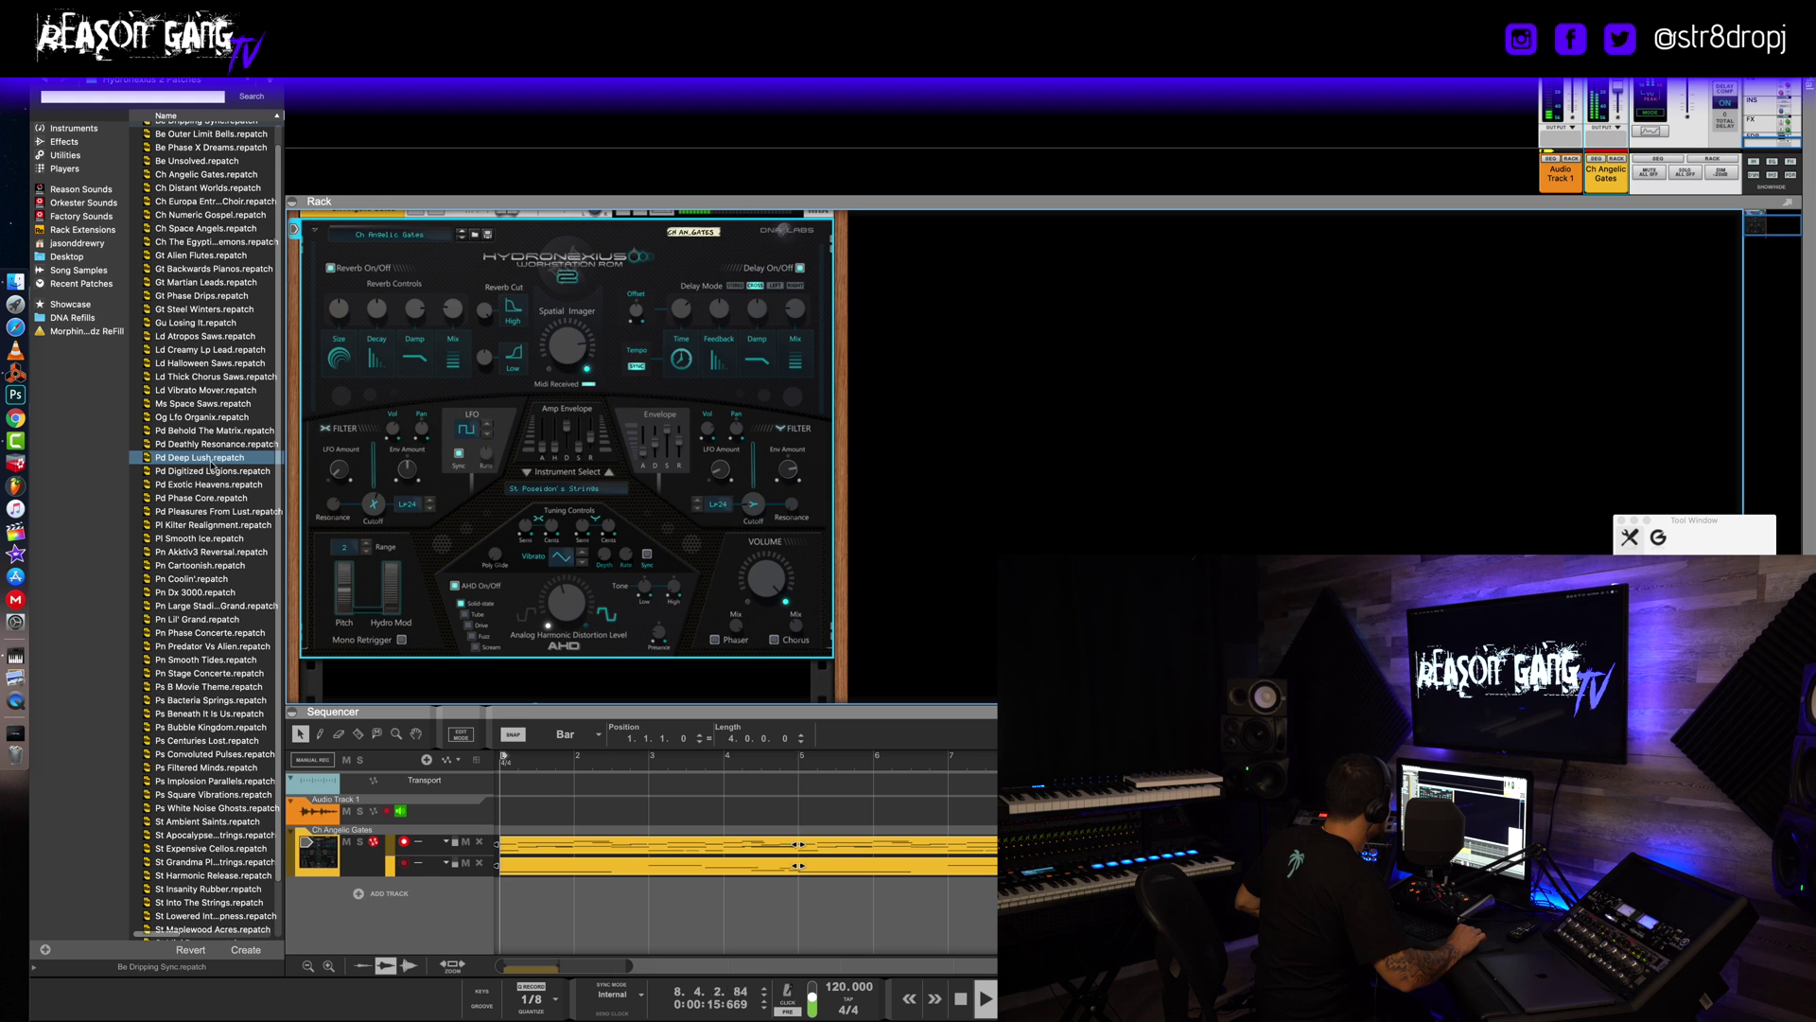
click(221, 337)
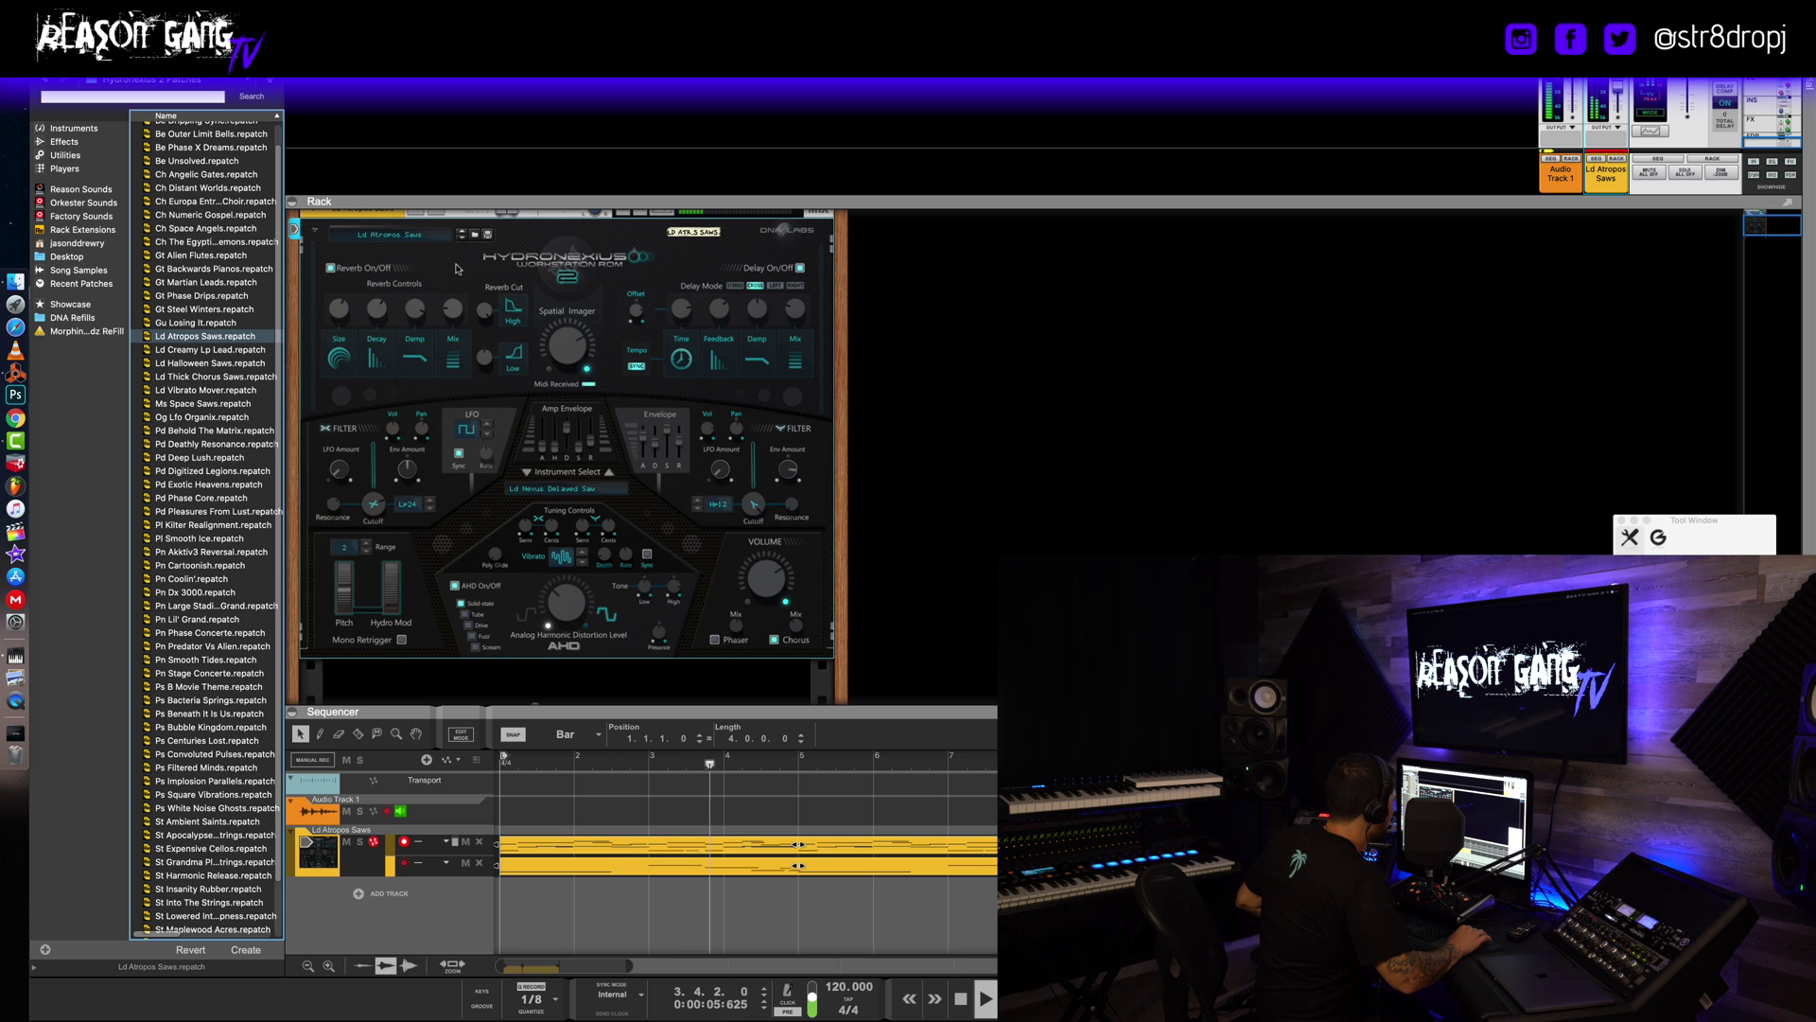
click(228, 590)
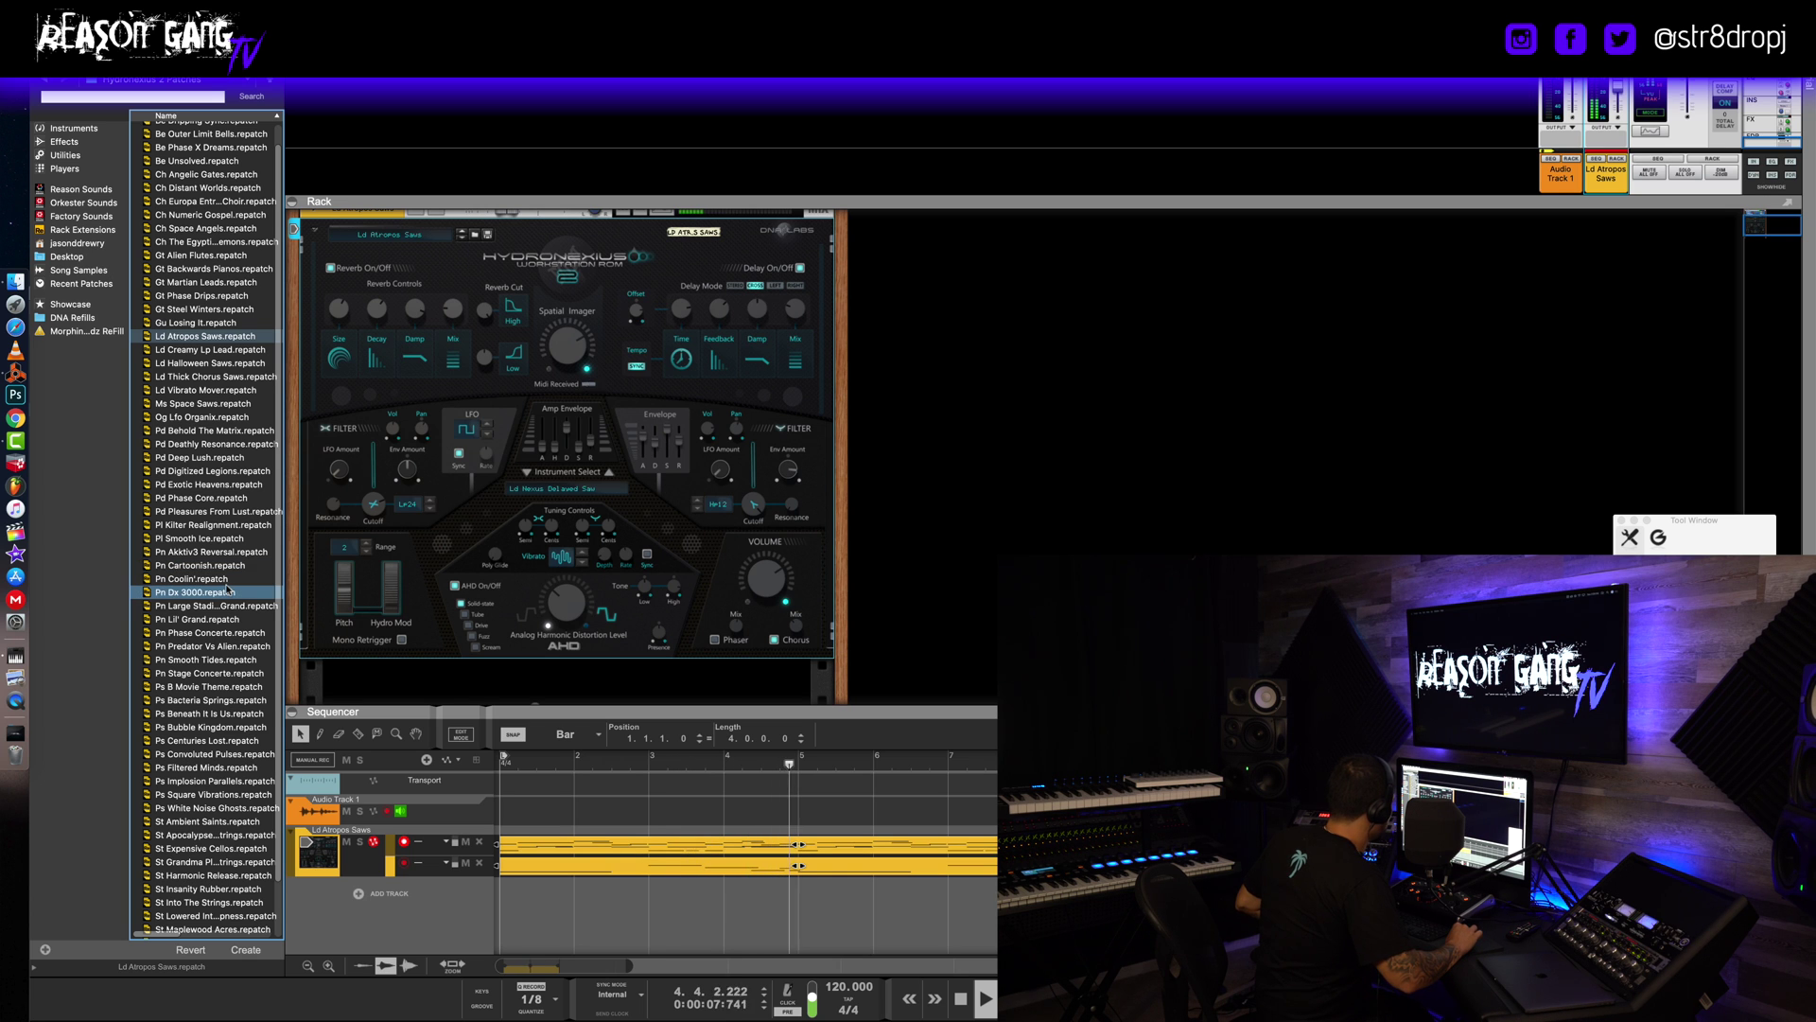
scroll(228, 590, down, 3)
click(228, 588)
click(217, 638)
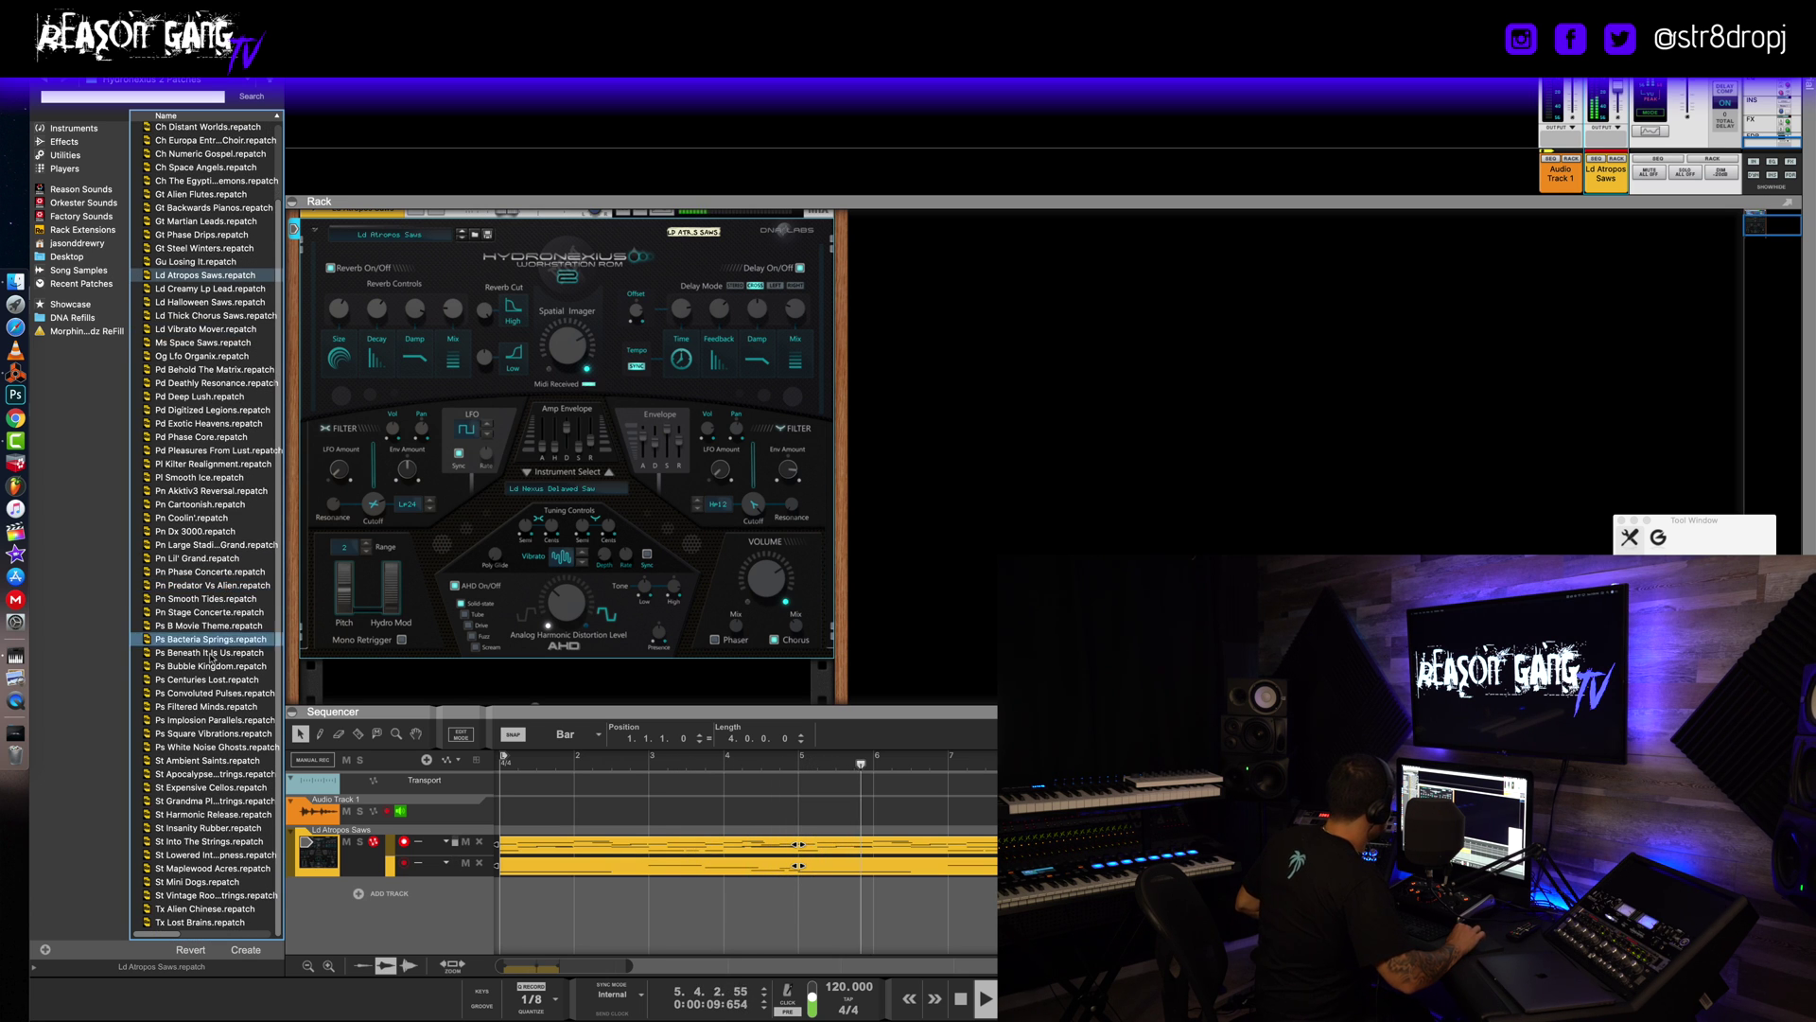
click(212, 667)
click(216, 638)
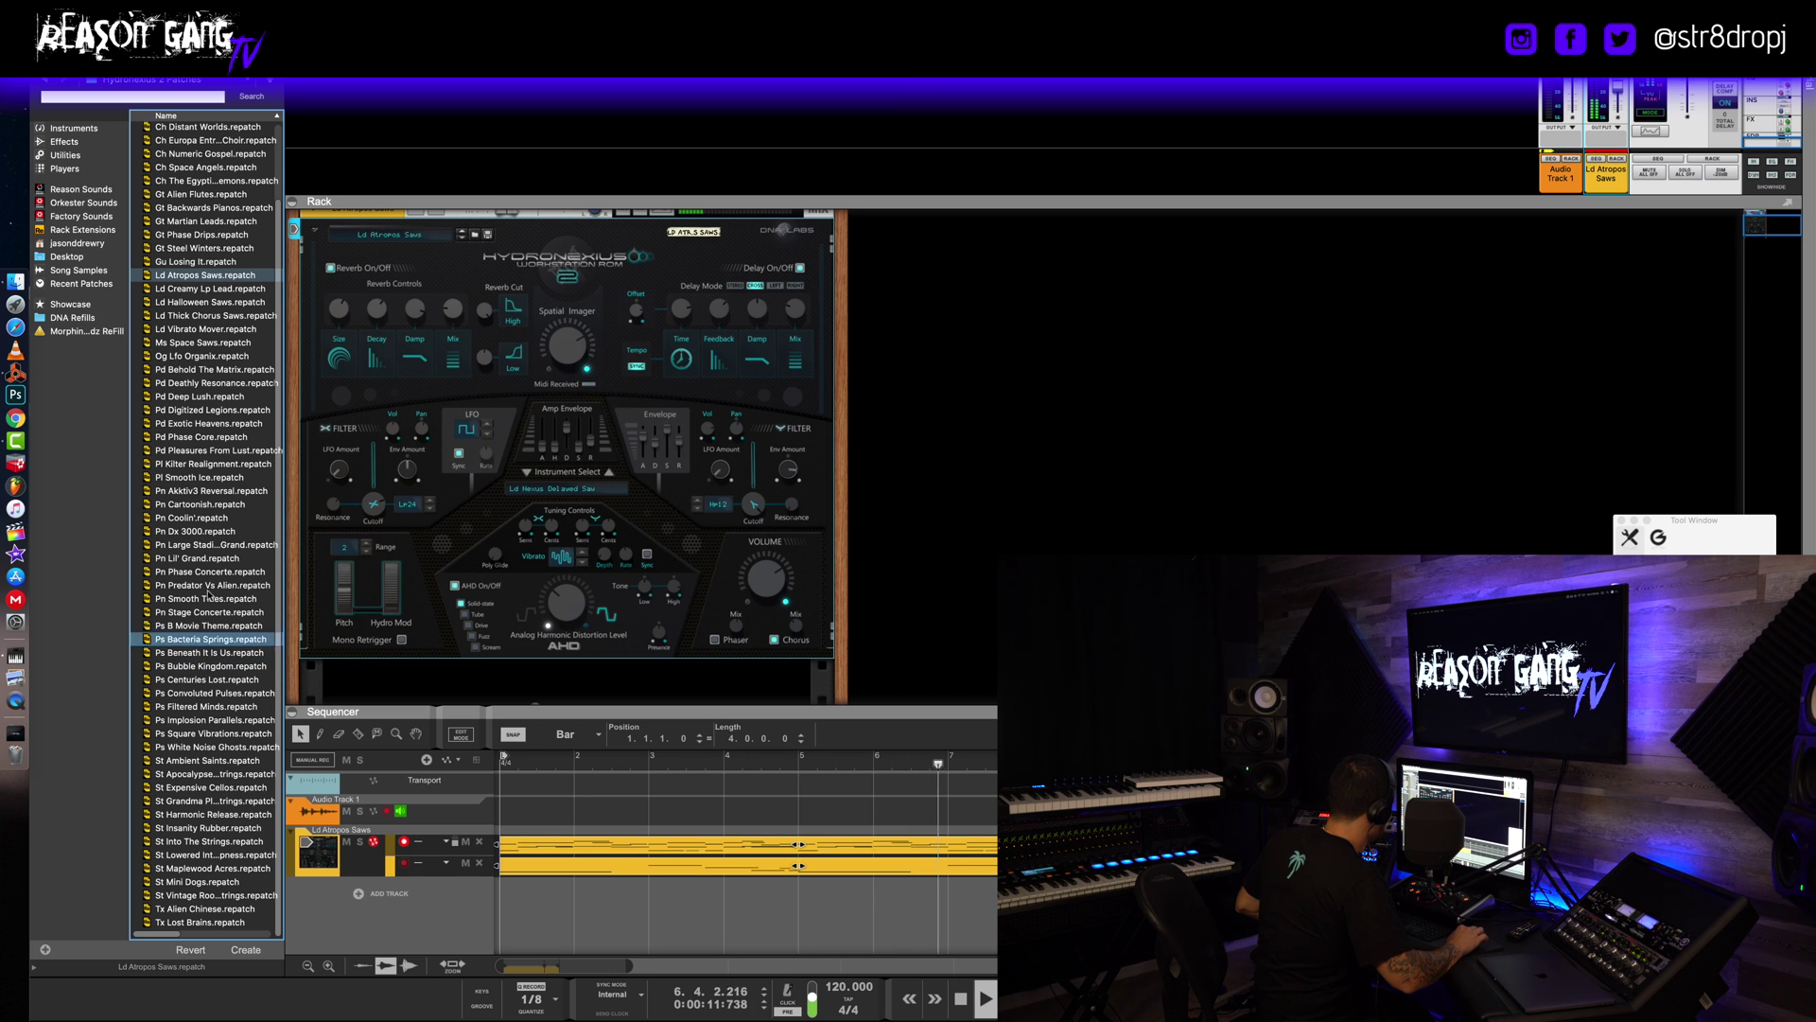
click(223, 492)
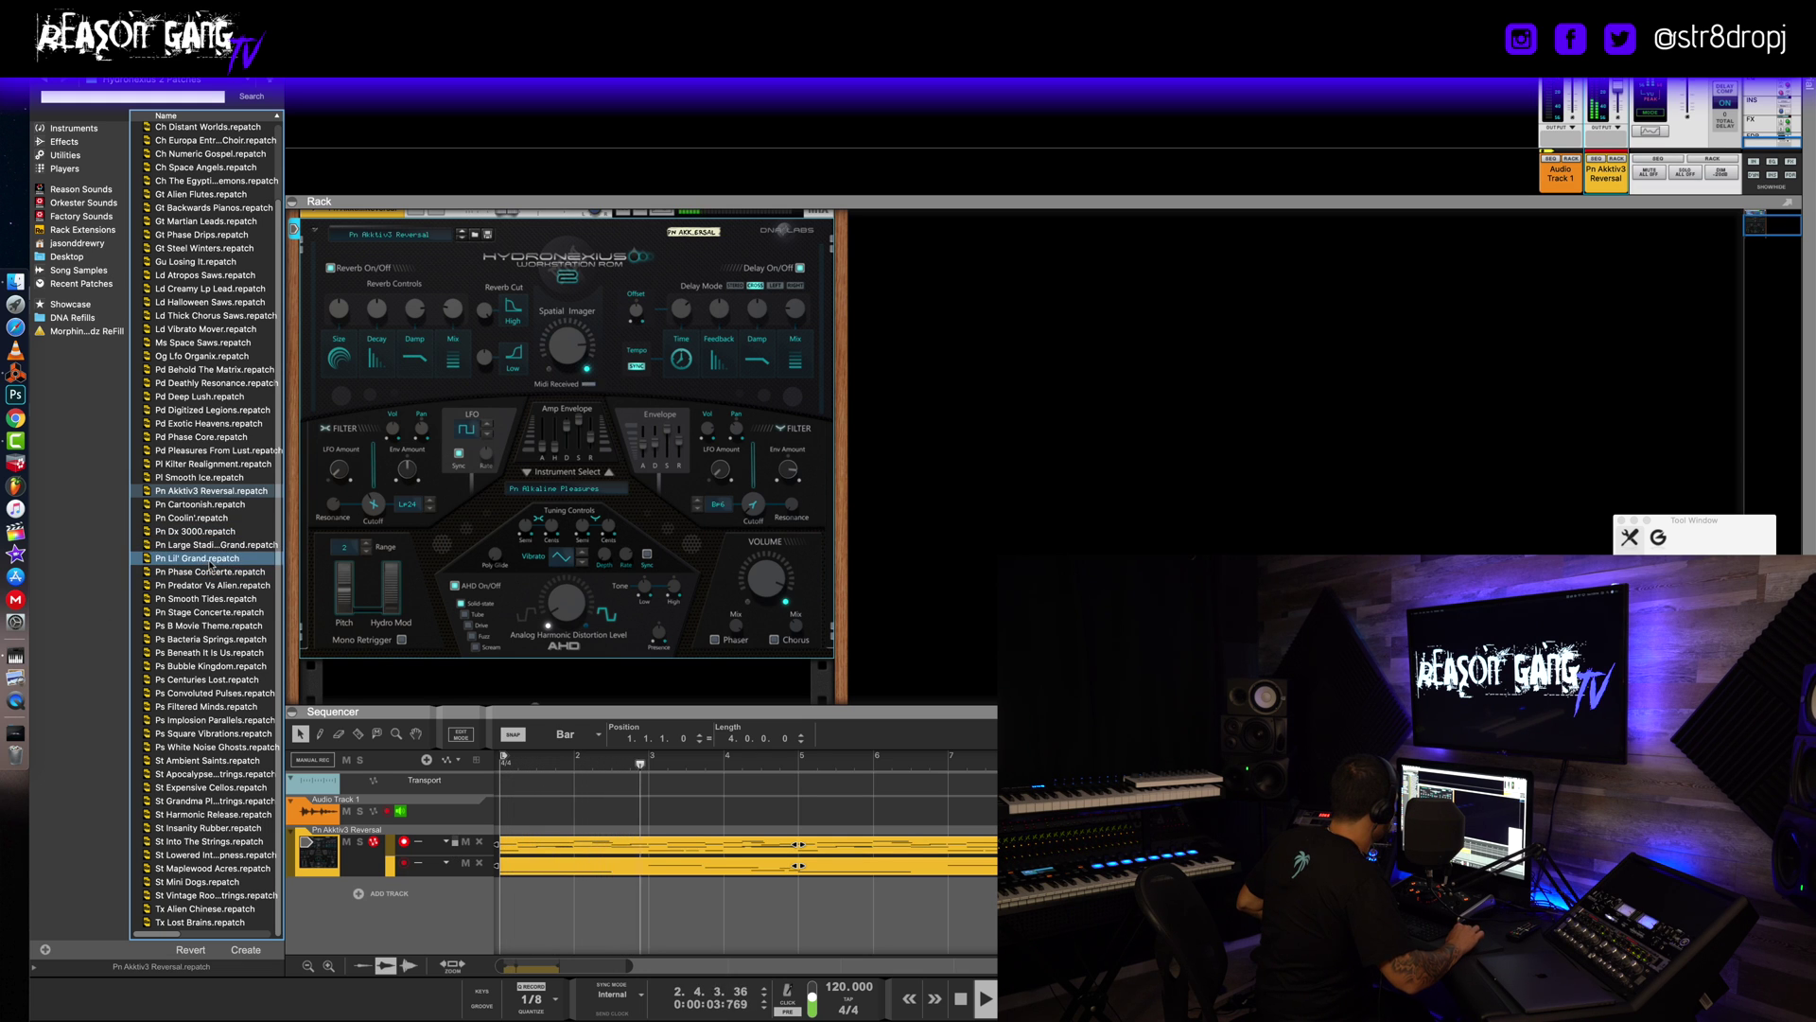
click(182, 303)
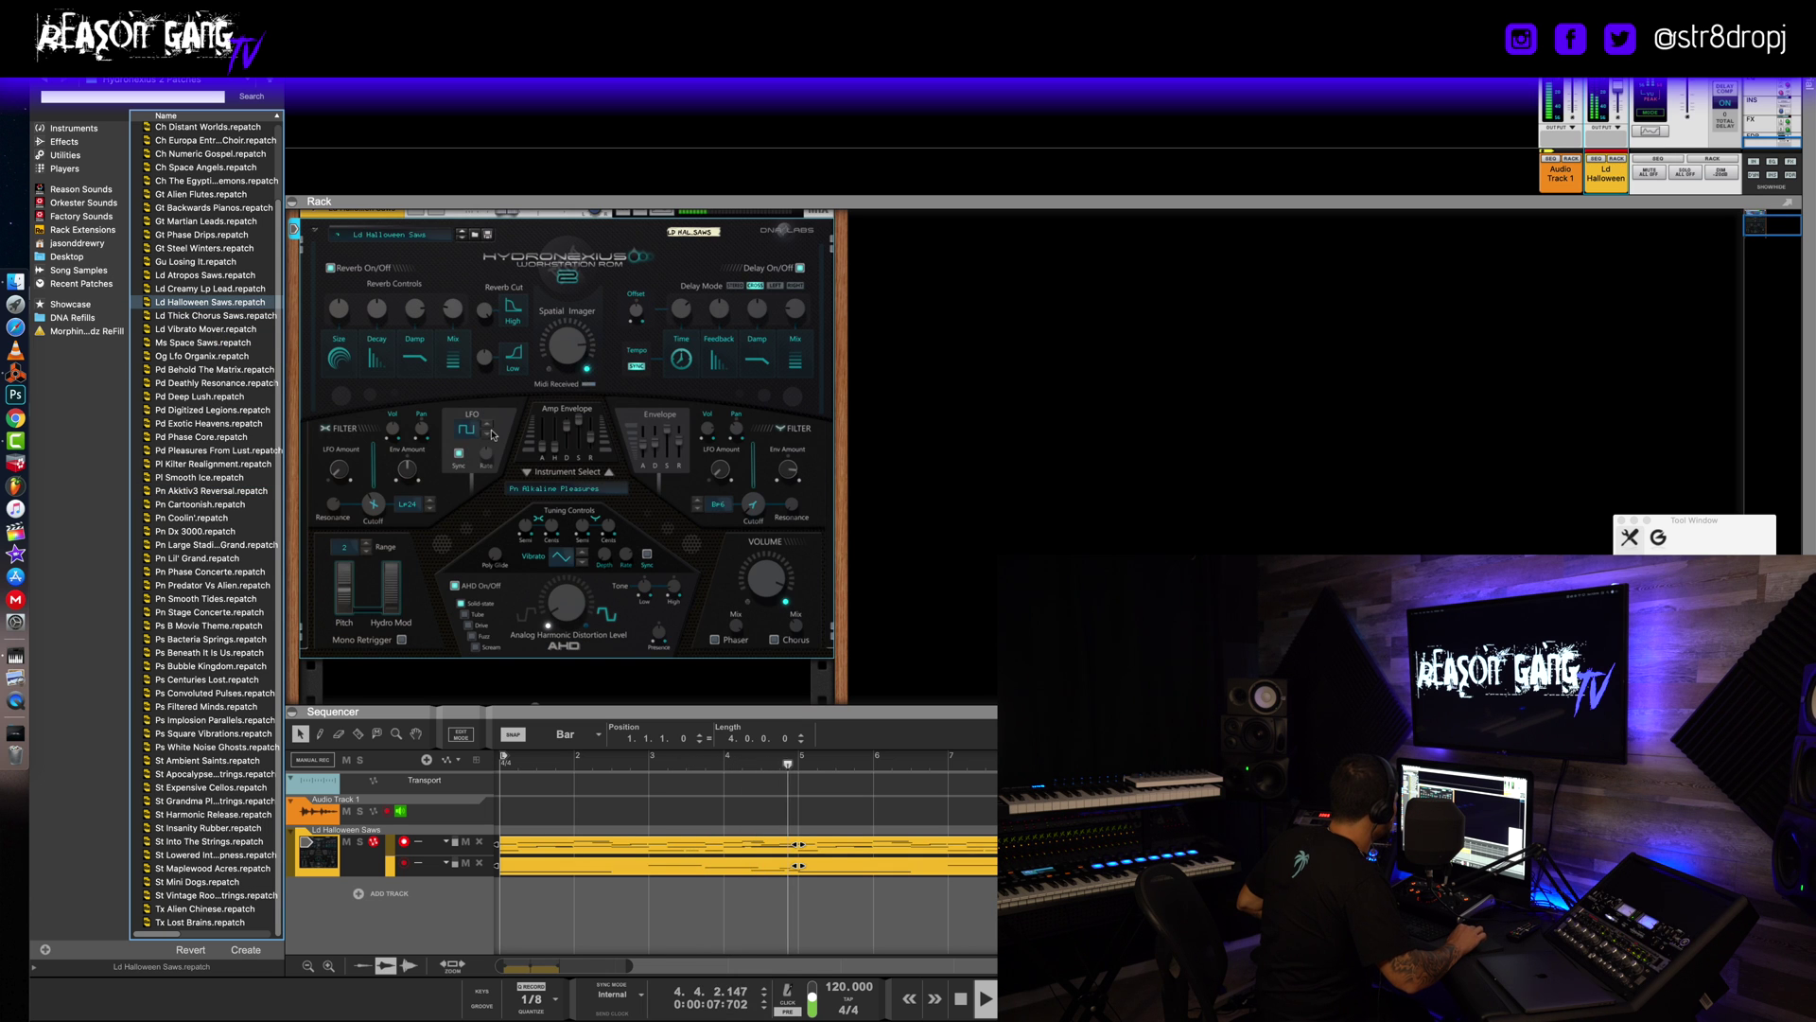
Drag St Apocalypse Bowed Strings.repatch onto the Hydronexius to load it.
scroll(210, 362, up, 2)
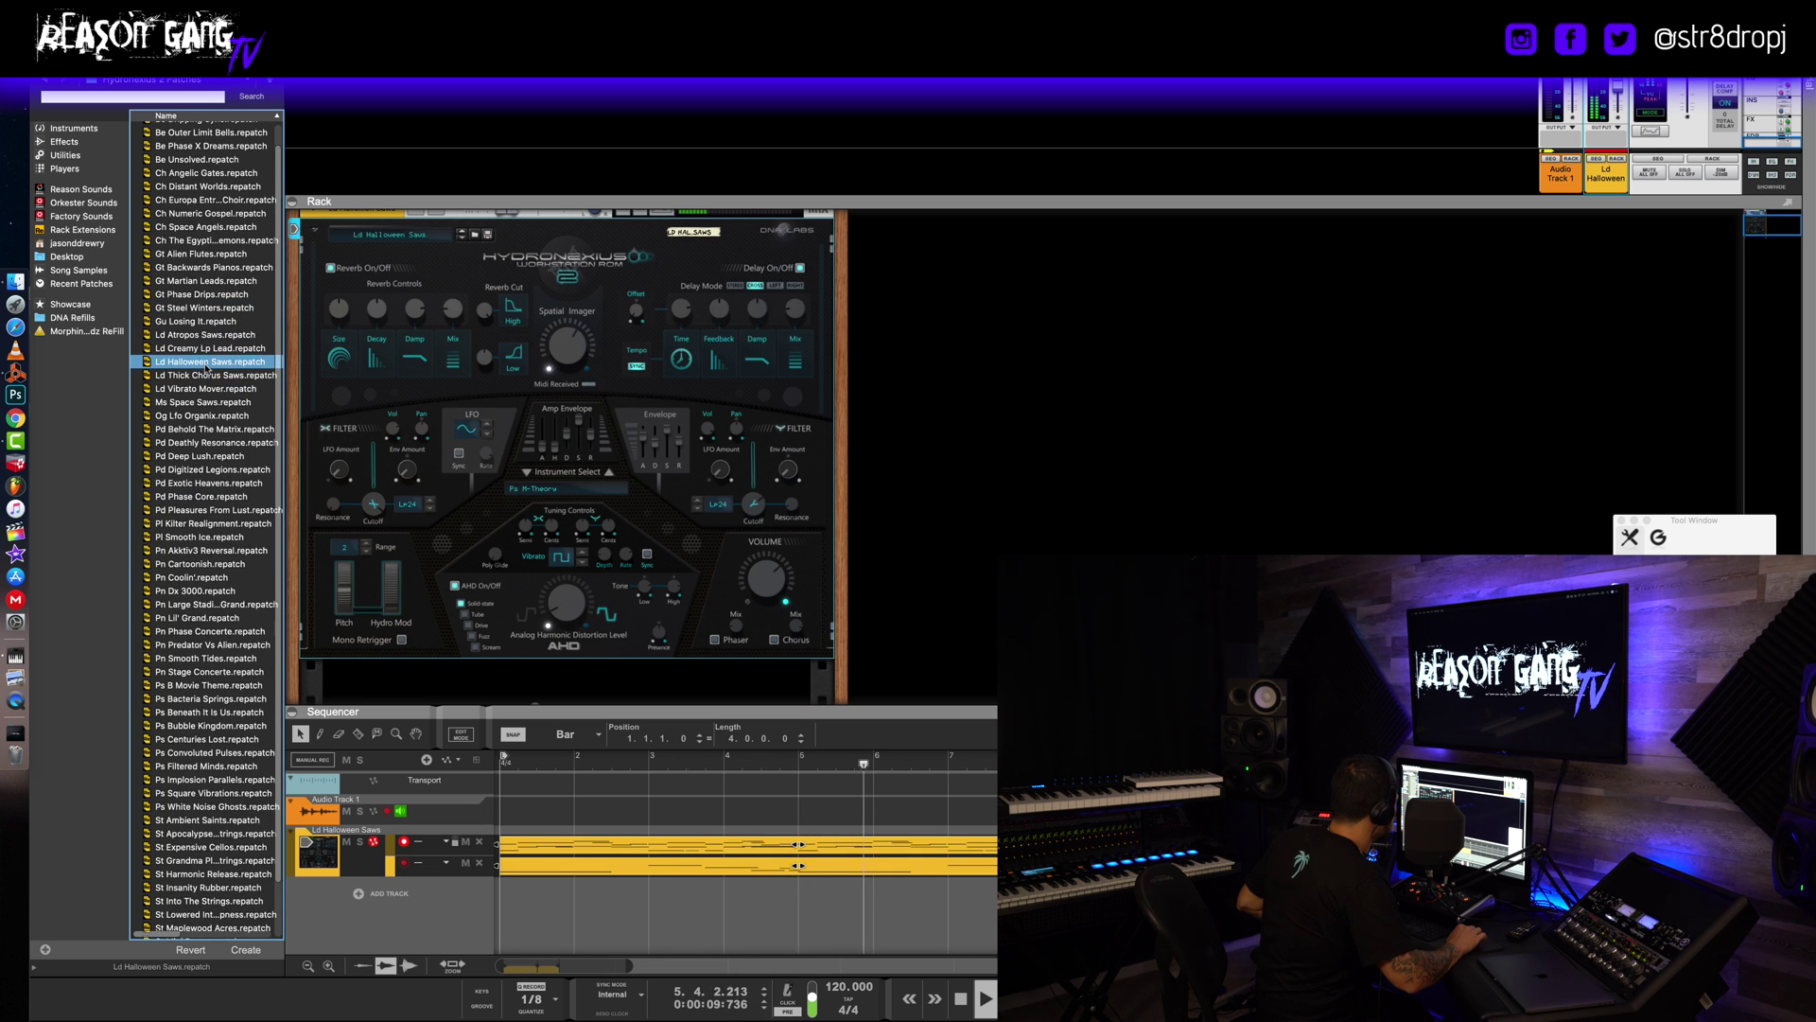
scroll(207, 368, up, 1)
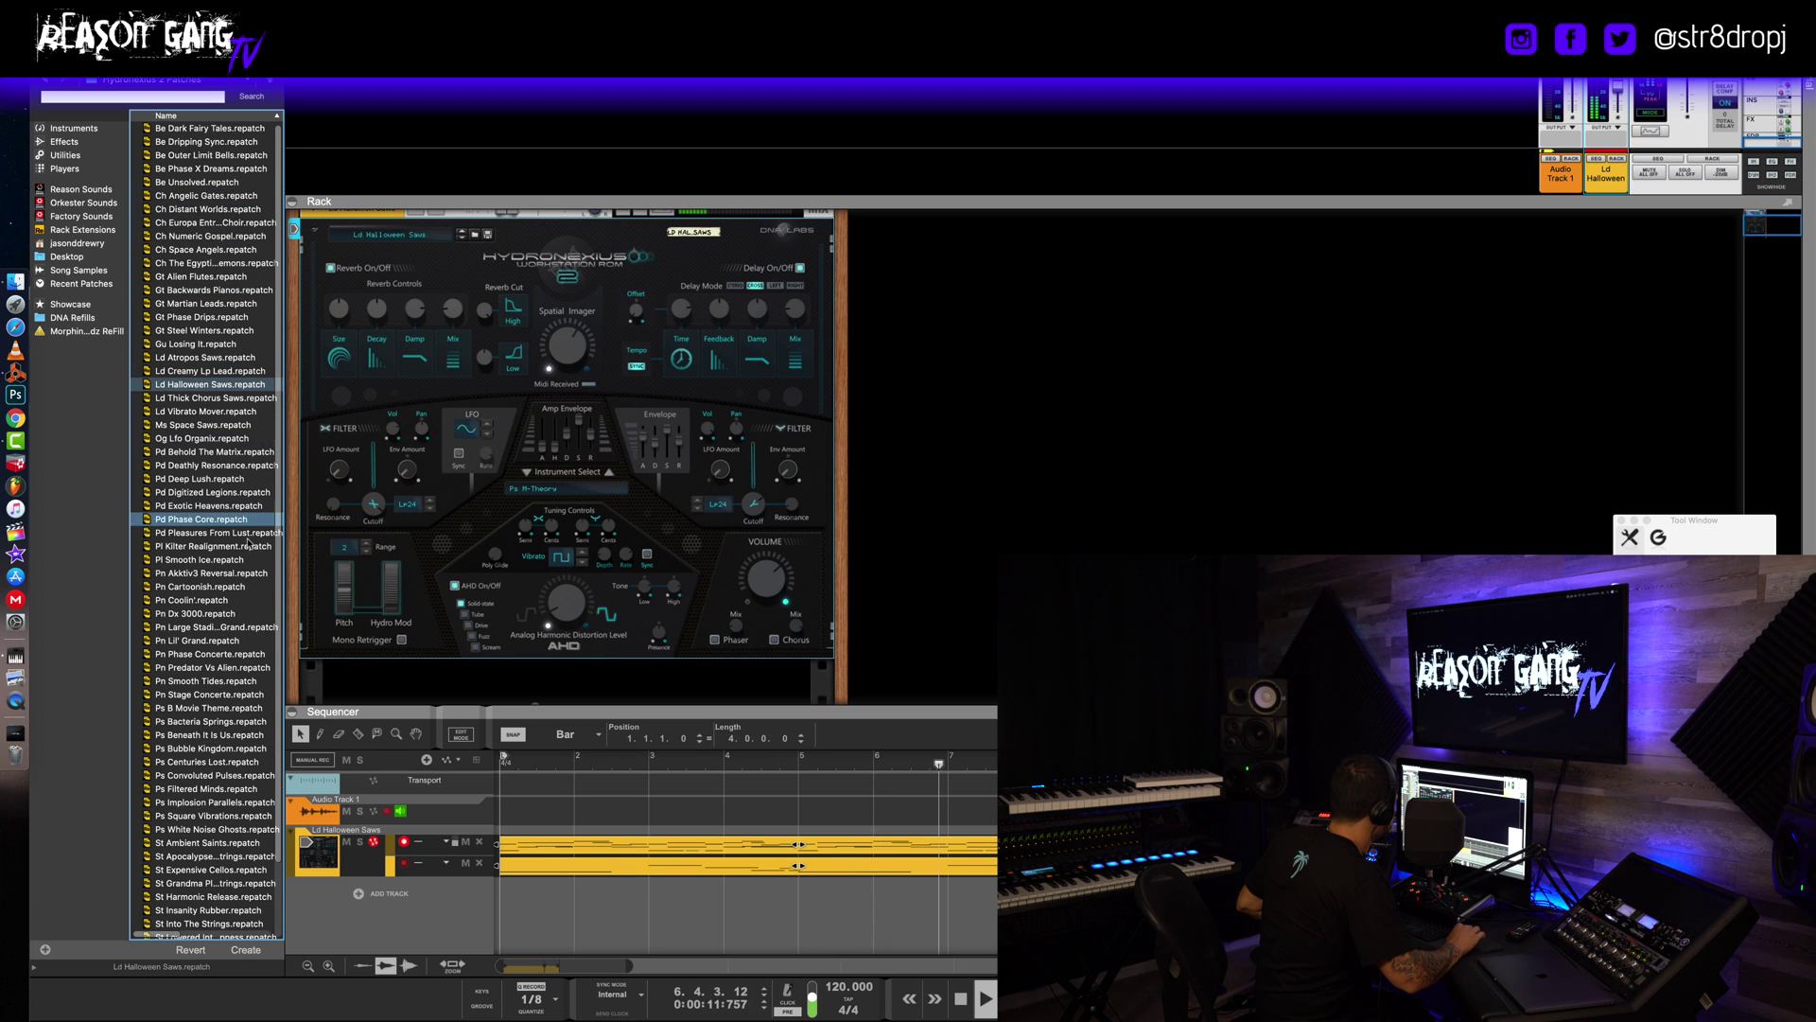
scroll(248, 544, down, 3)
click(186, 774)
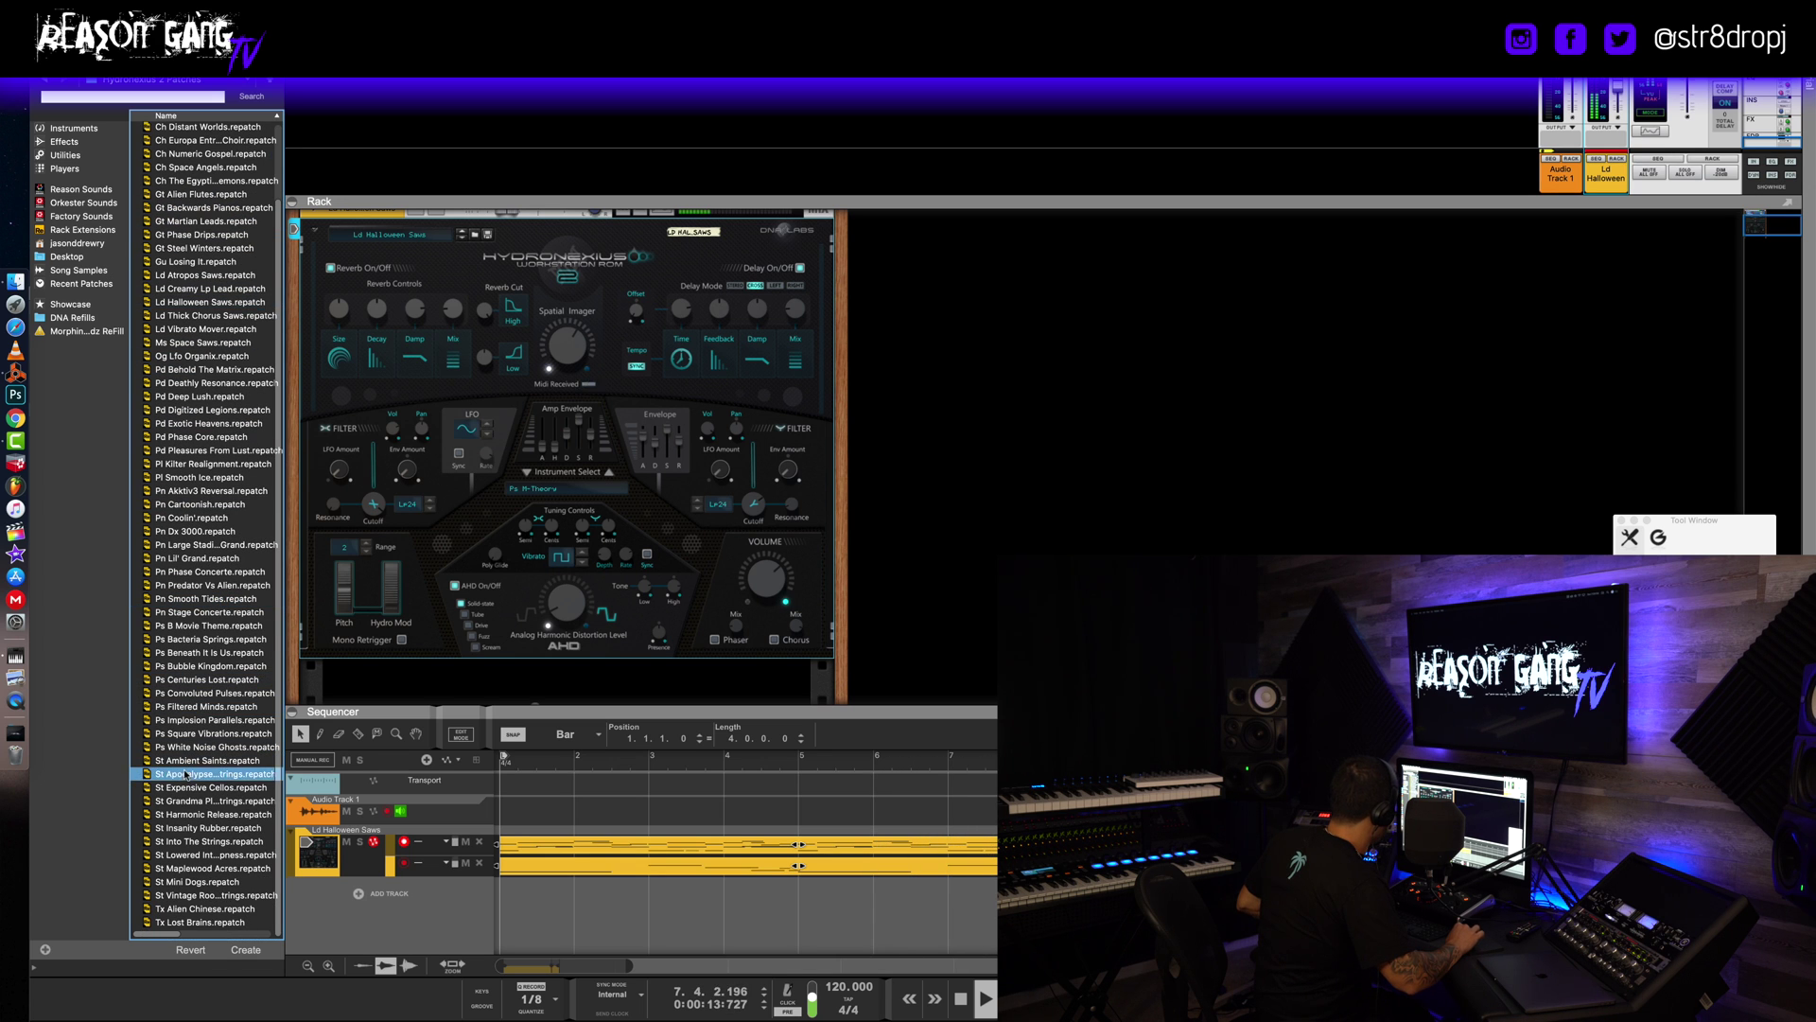
drag(185, 773, 478, 561)
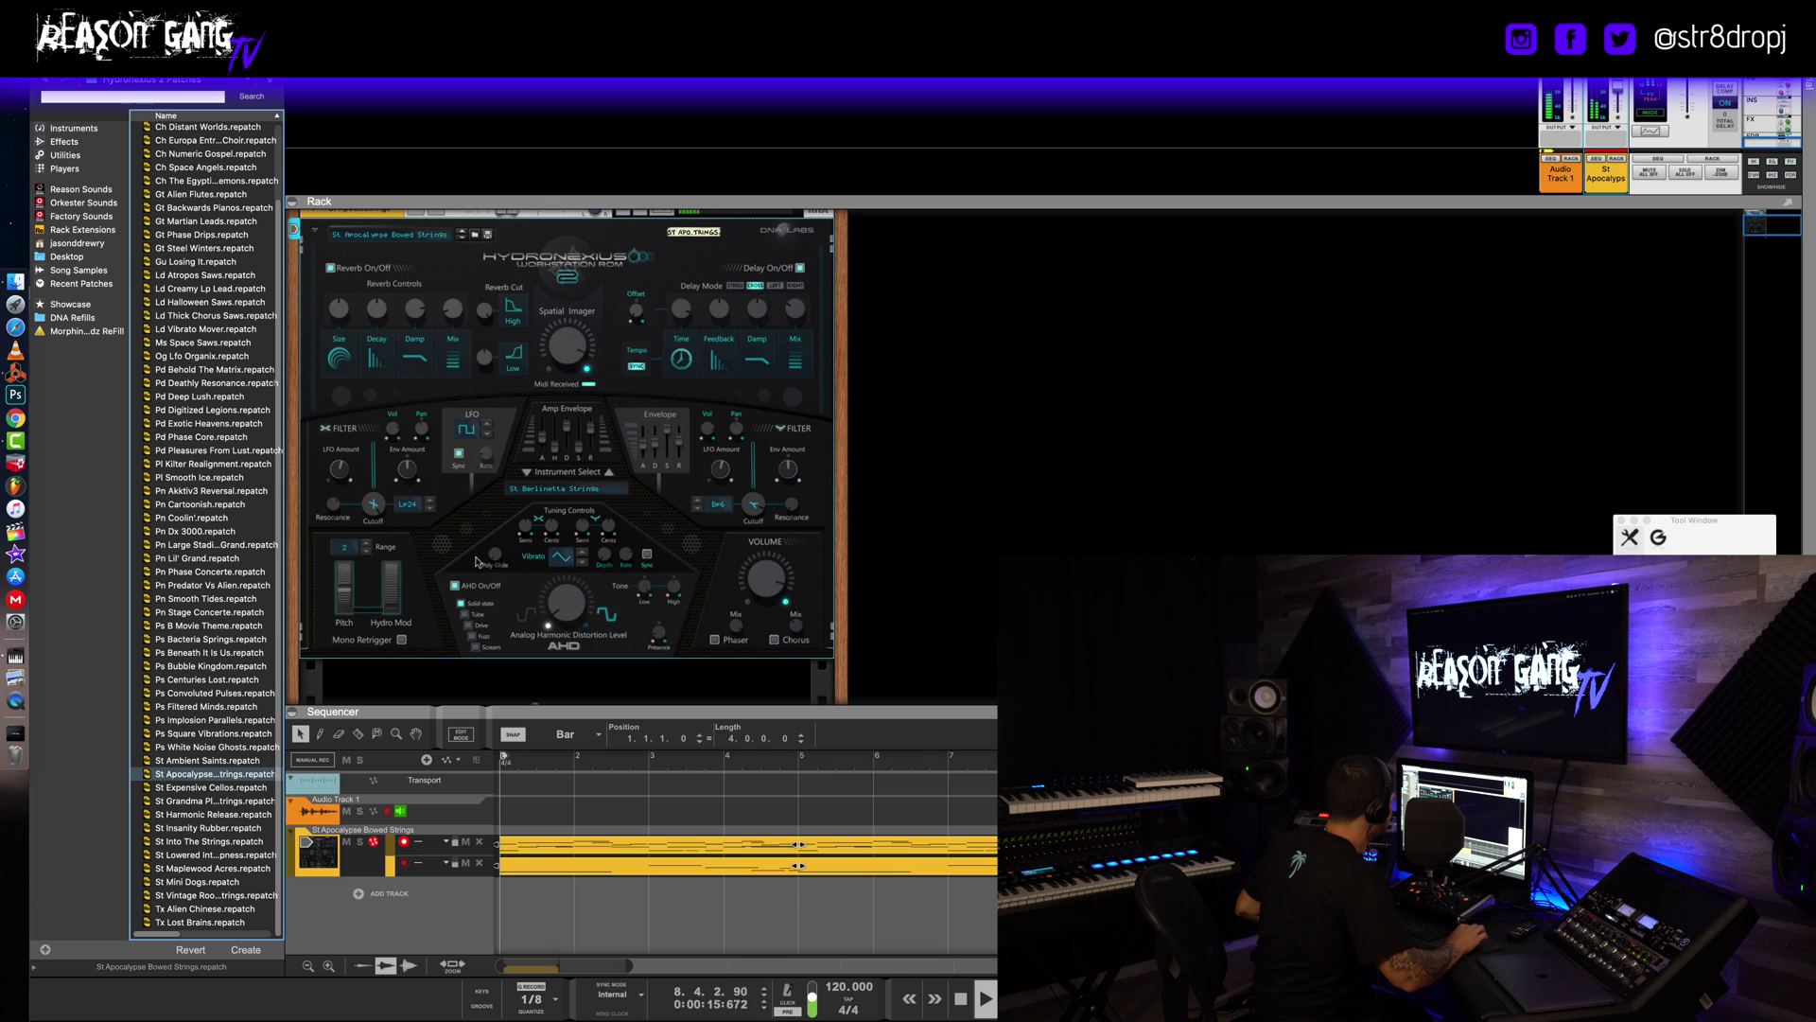